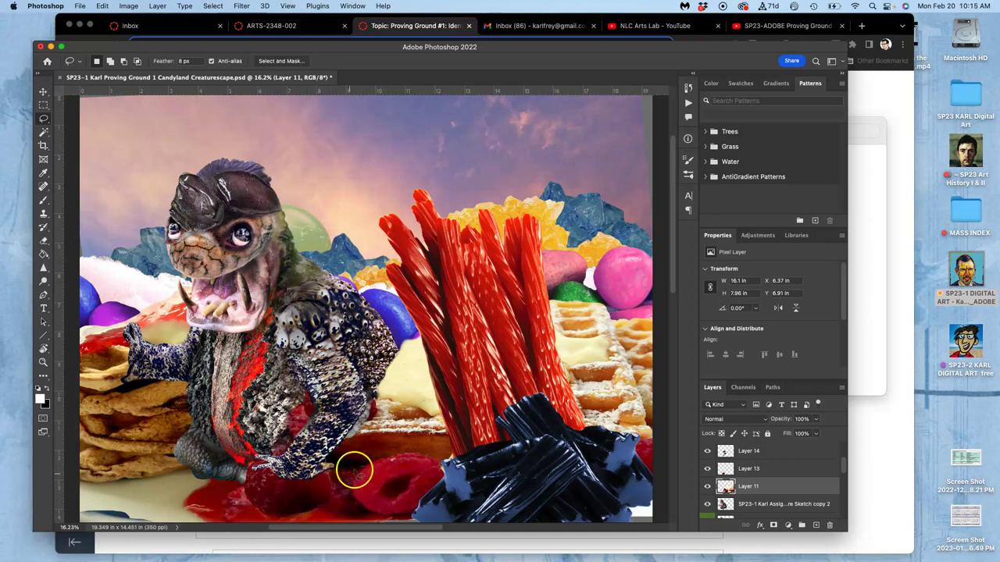
# Step: Hide and show Layer 14 to identify the creature's patterned arm, and make that layer active
pyautogui.press('super+minus')
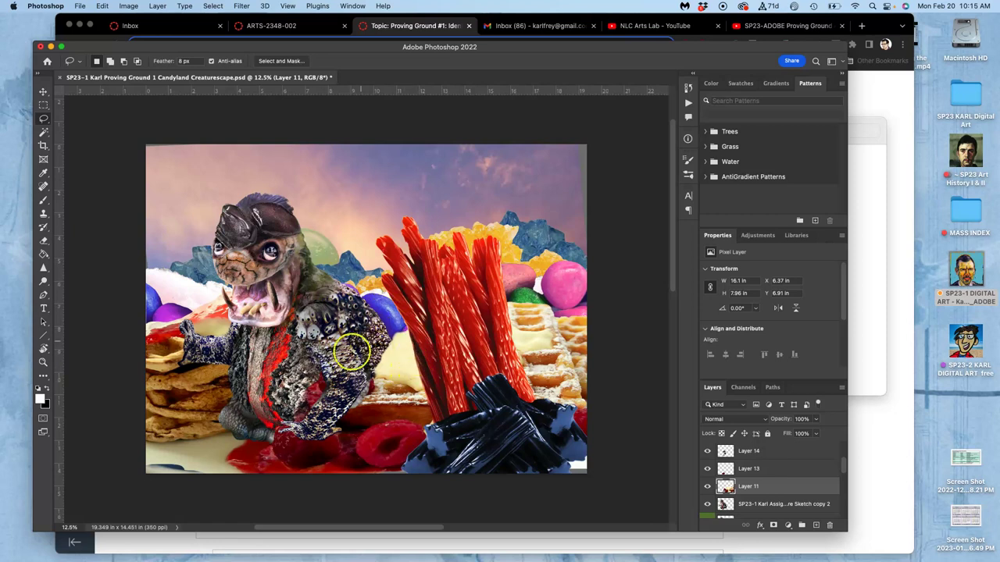
pyautogui.press('super+plus')
pyautogui.press('super+plus')
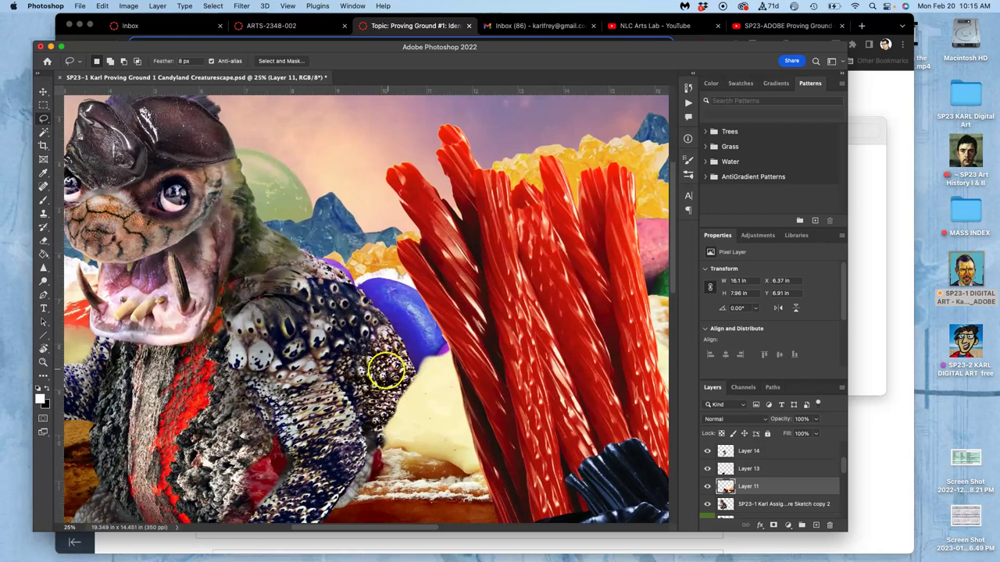
pyautogui.scroll(-3, 425, 277)
pyautogui.hscroll(-2, 426, 277)
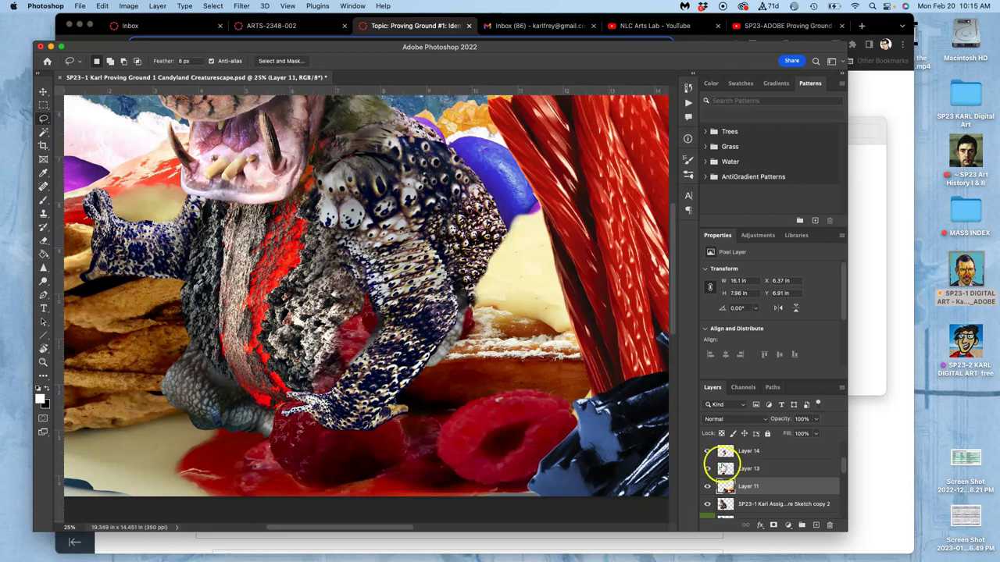
pyautogui.click(707, 451)
pyautogui.click(708, 452)
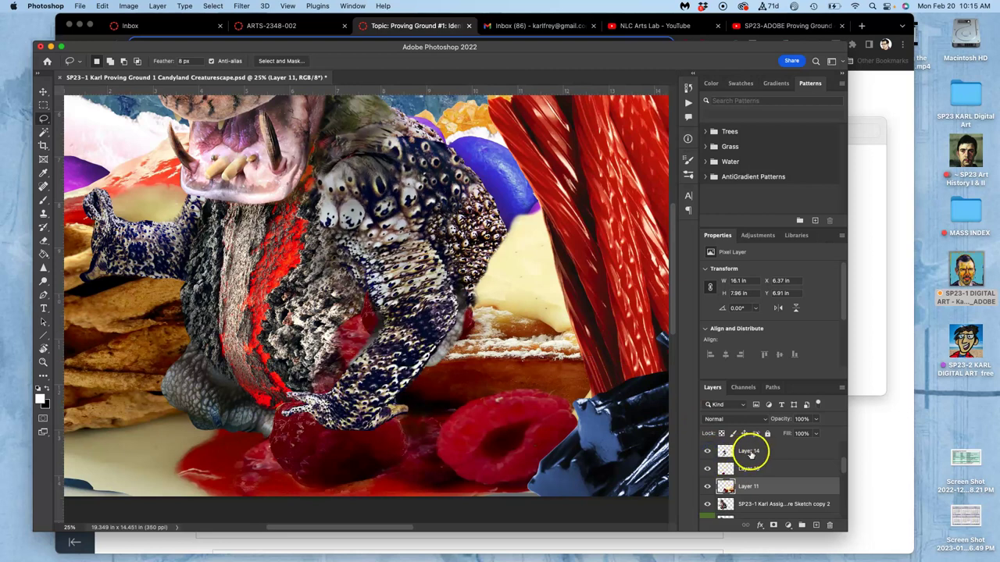
pyautogui.click(748, 450)
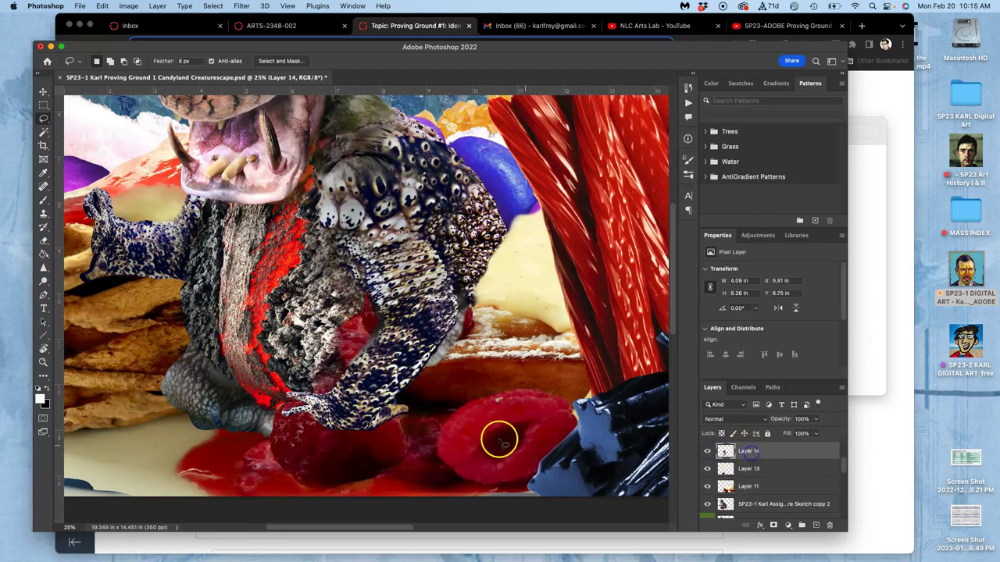
# Step: Erase the stray grey skin beside the elbow and in the gap inside the arm on Layer 14, using the 348 px Eraser
pyautogui.click(45, 240)
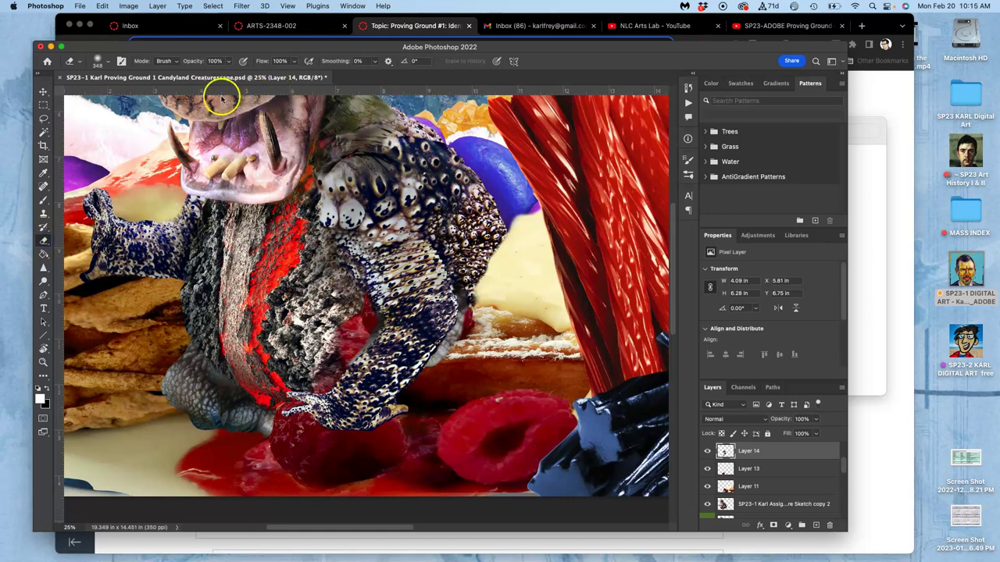
pyautogui.click(100, 61)
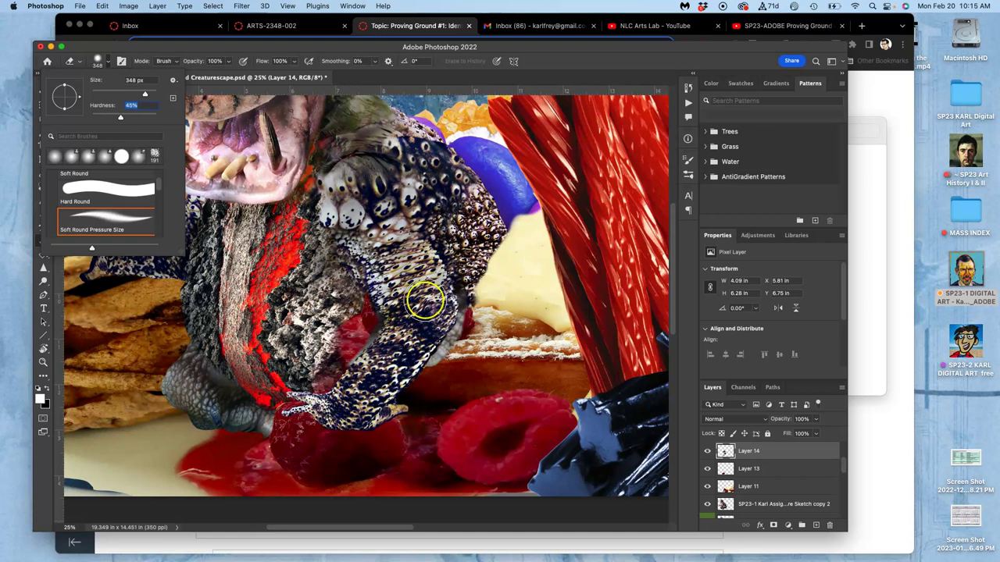
pyautogui.click(465, 339)
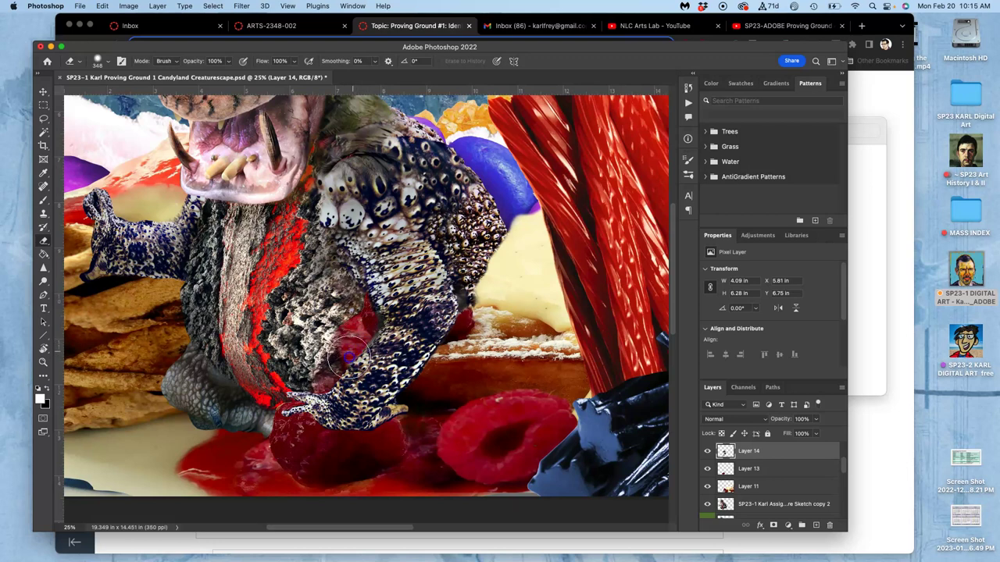
pyautogui.moveTo(352, 344)
pyautogui.mouseDown()
pyautogui.moveTo(357, 314)
pyautogui.moveTo(327, 367)
pyautogui.moveTo(326, 333)
pyautogui.moveTo(348, 357)
pyautogui.moveTo(330, 325)
pyautogui.moveTo(350, 305)
pyautogui.moveTo(412, 323)
pyautogui.moveTo(498, 400)
pyautogui.moveTo(356, 312)
pyautogui.moveTo(374, 318)
pyautogui.moveTo(334, 357)
pyautogui.mouseUp()
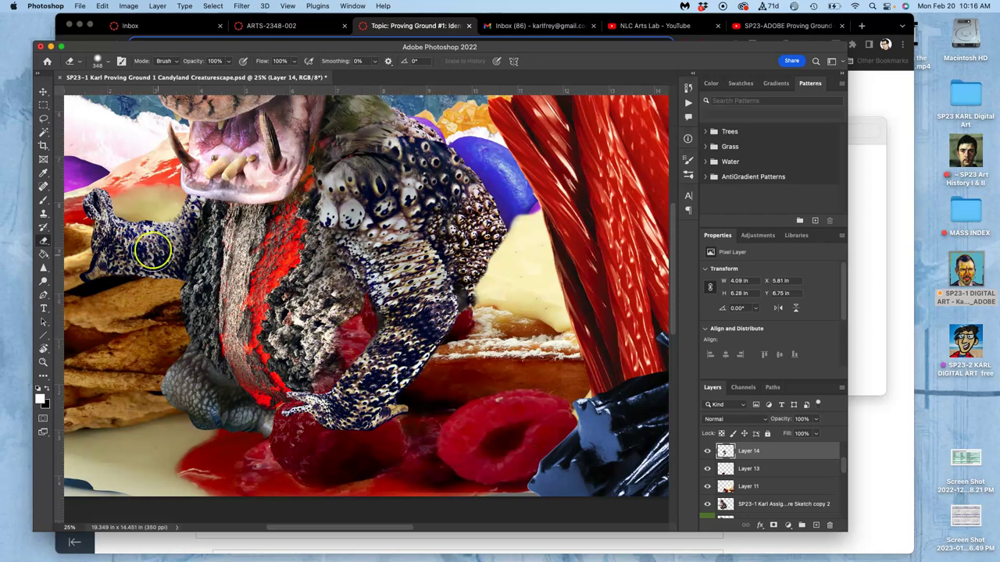
# Step: Lasso an area about 1.29 by 1.69 in on the rocky belly beside the gap inside the arm
pyautogui.click(44, 119)
pyautogui.moveTo(293, 261)
pyautogui.mouseDown()
pyautogui.moveTo(371, 307)
pyautogui.moveTo(350, 317)
pyautogui.mouseUp()
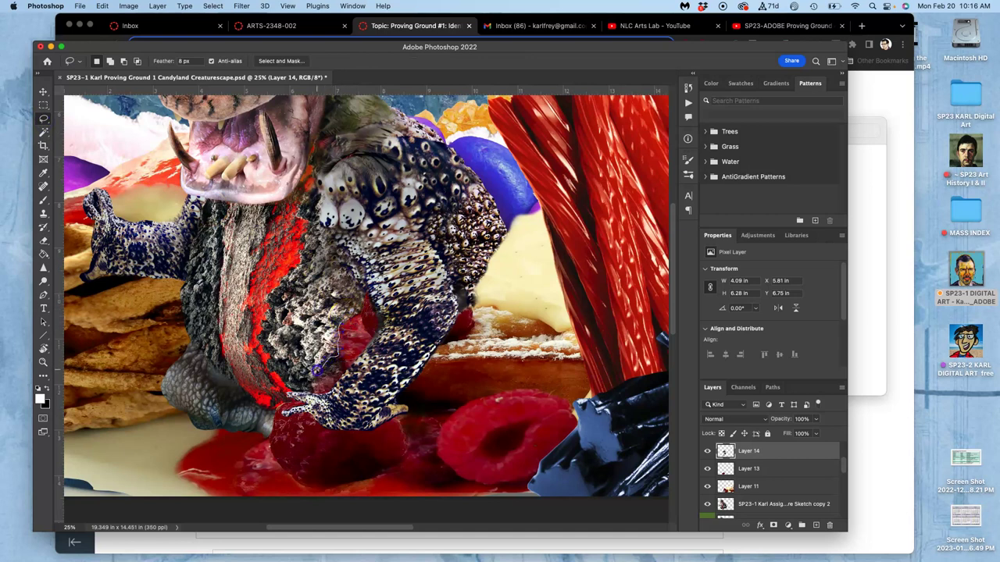
pyautogui.moveTo(301, 316); pyautogui.dragTo(309, 309)
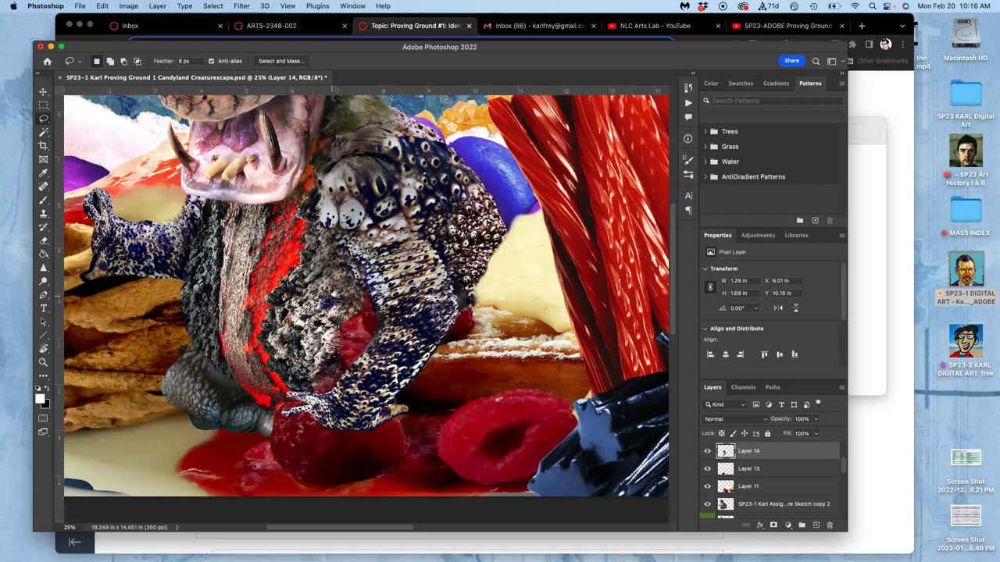
# Step: Make Layer 11 active, toggle its visibility to identify its contents, and clear the lasso selection on the belly
pyautogui.click(746, 487)
pyautogui.click(707, 487)
pyautogui.click(707, 486)
pyautogui.click(747, 486)
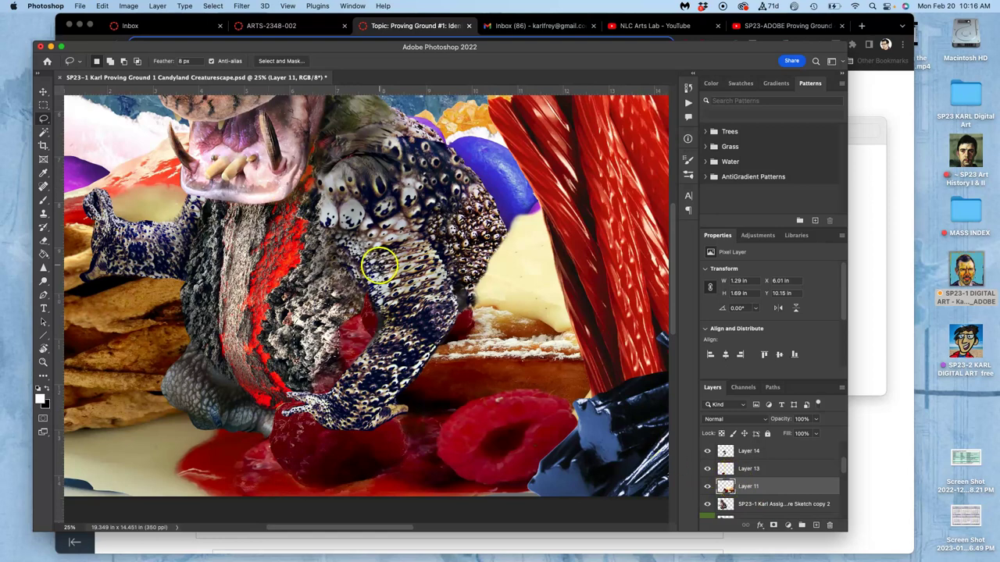
pyautogui.scroll(5, 310, 232)
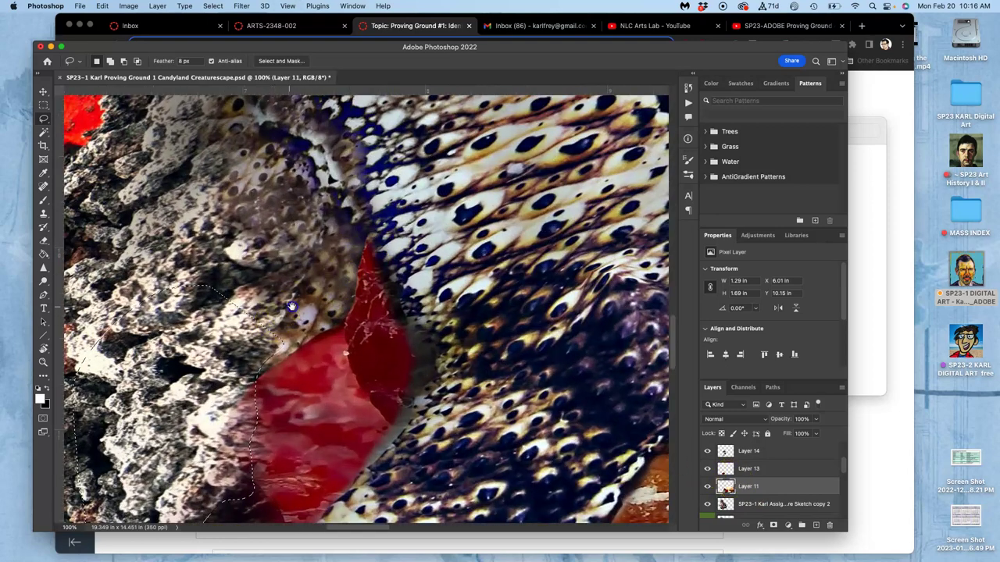
pyautogui.moveTo(293, 306); pyautogui.dragTo(324, 247)
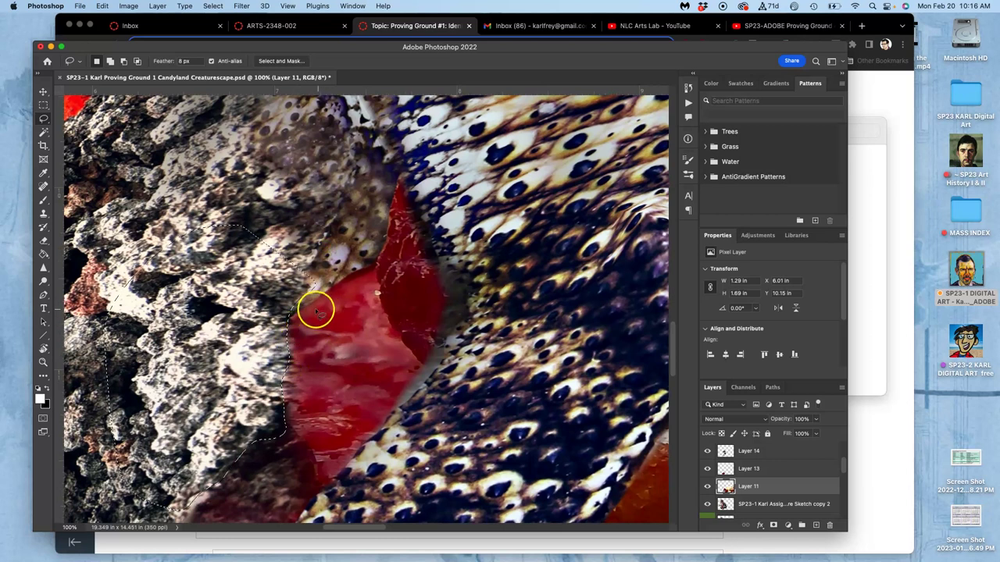
pyautogui.press('super+d')
# Step: Toggle Layer 11's visibility and try a lasso selection about 1.63 by 1.26 in where the blue candy meets the cream beside the arm
pyautogui.press('super+minus')
pyautogui.press('super+minus')
pyautogui.press('super+minus')
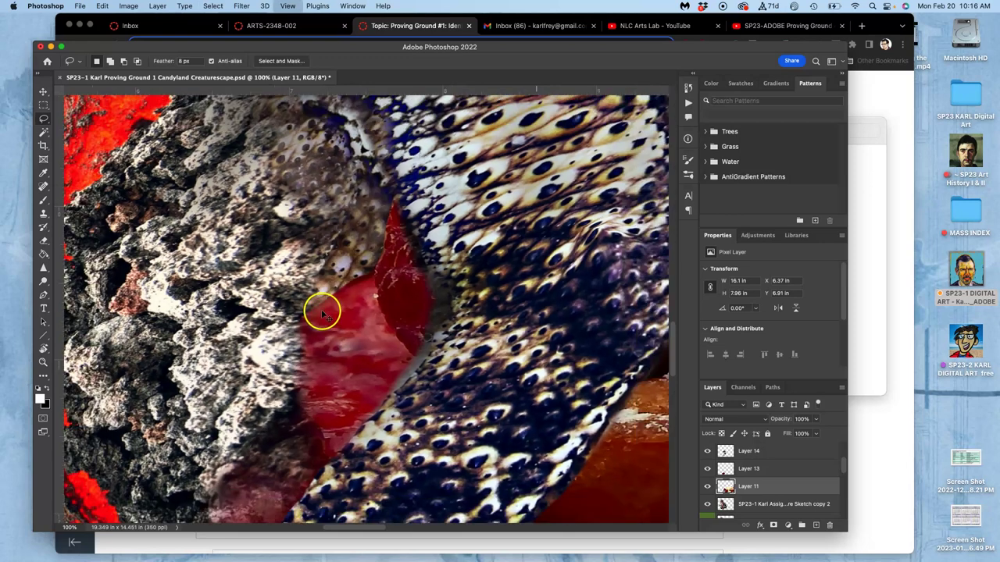
pyautogui.press('super+minus')
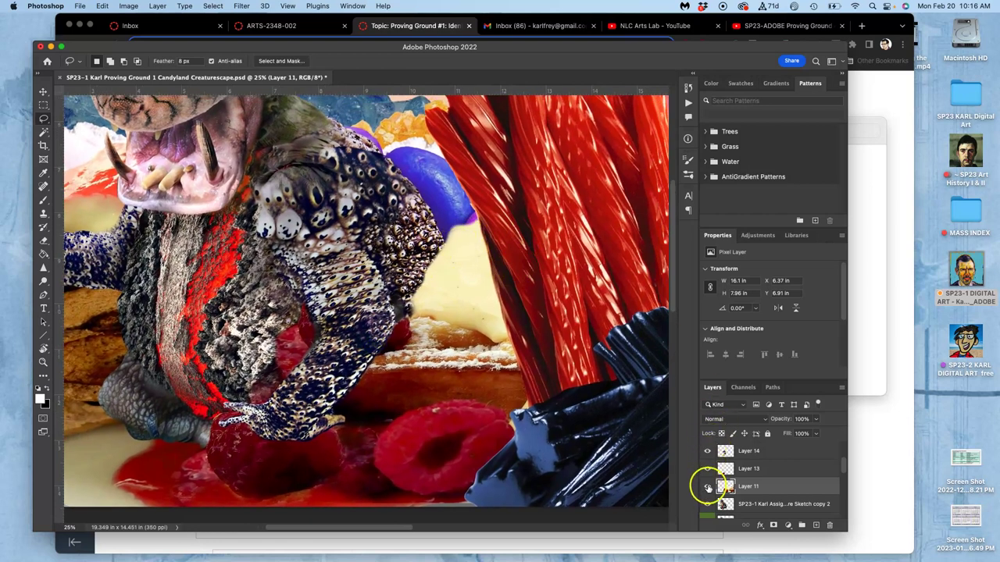
pyautogui.click(708, 486)
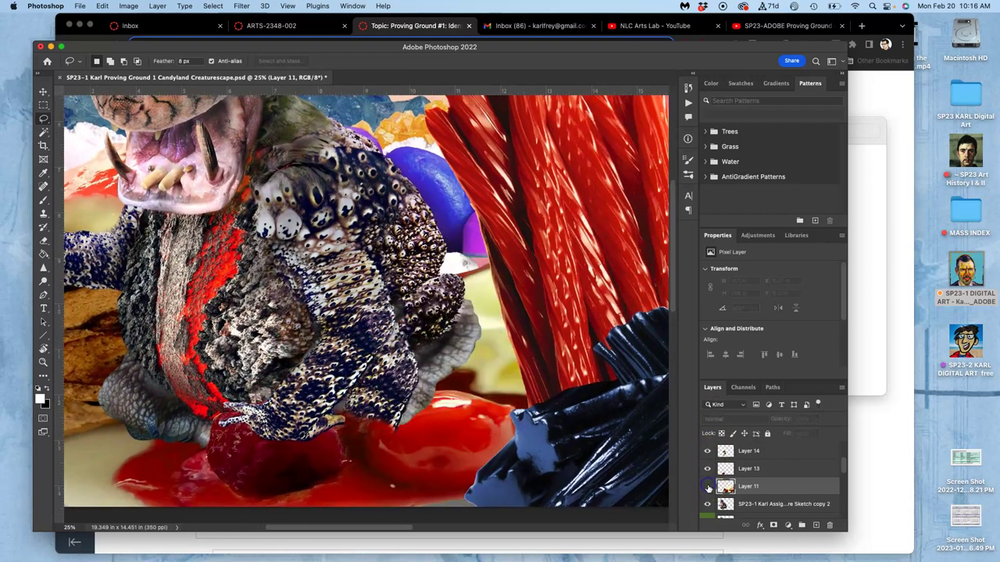
pyautogui.hscroll(5, 489, 232)
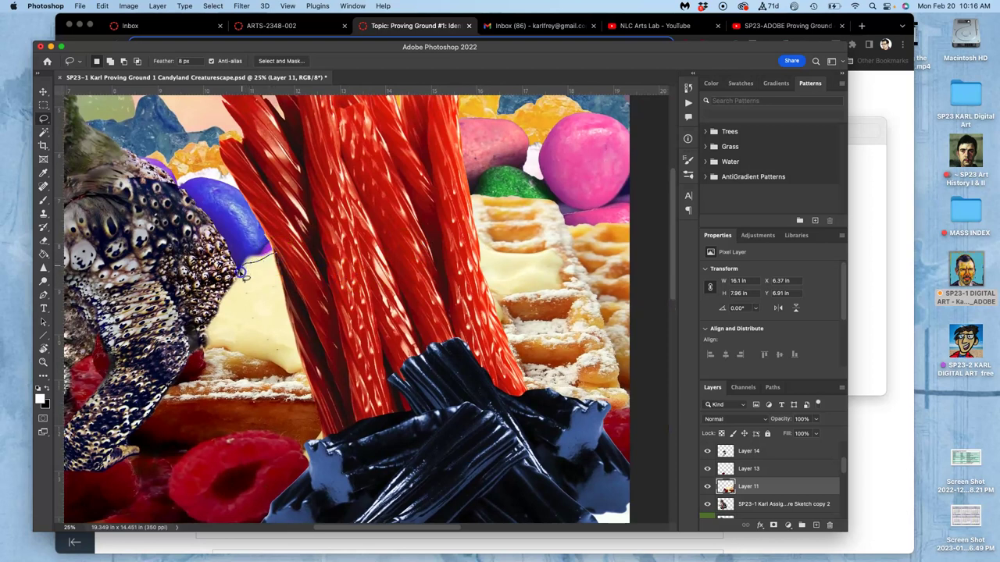
pyautogui.moveTo(240, 241); pyautogui.dragTo(260, 257)
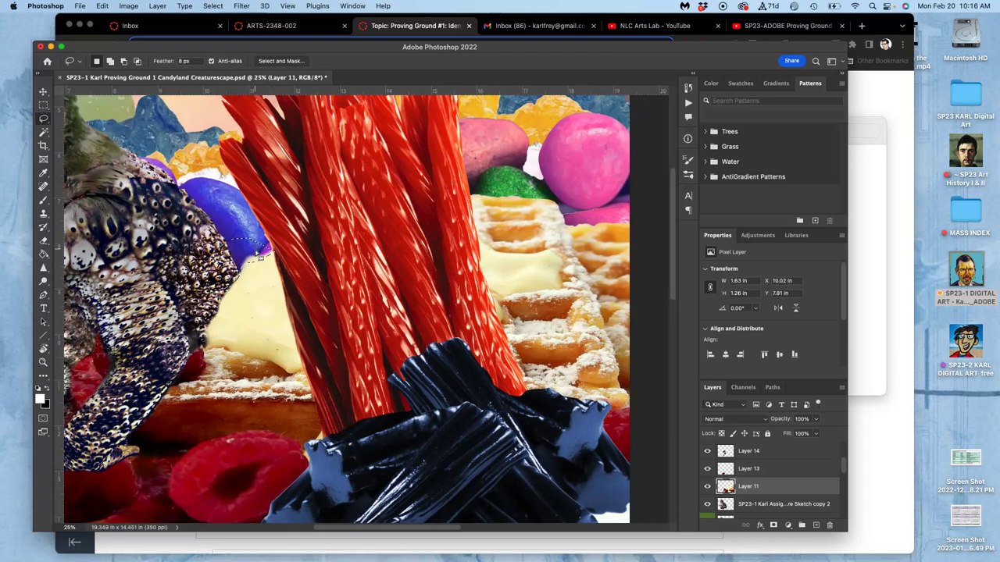
pyautogui.click(196, 349)
pyautogui.moveTo(277, 355); pyautogui.dragTo(445, 305)
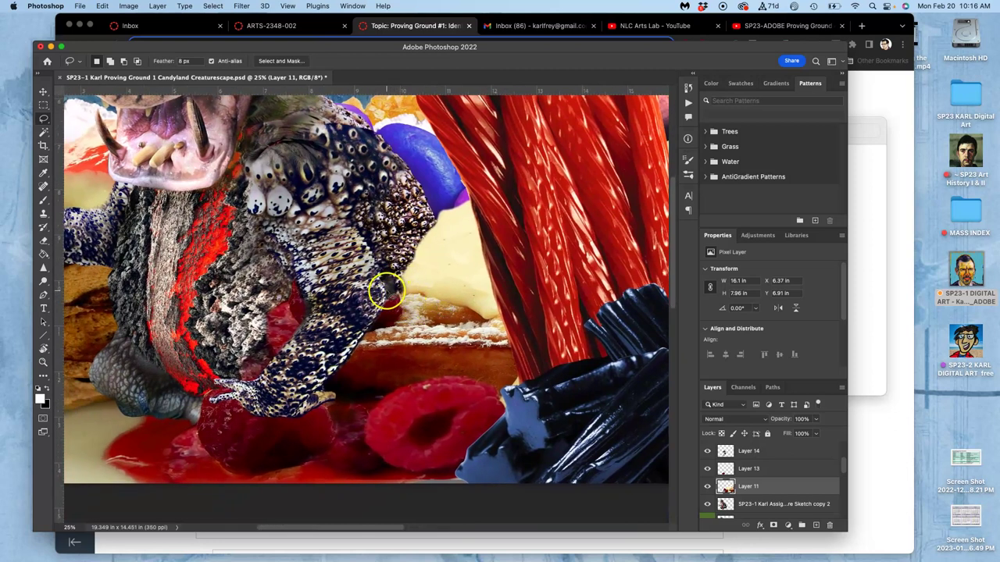
# Step: Pick the patterned arm's layer from the canvas and erase its rough dark edge at the elbow above the raspberry
pyautogui.click(44, 92)
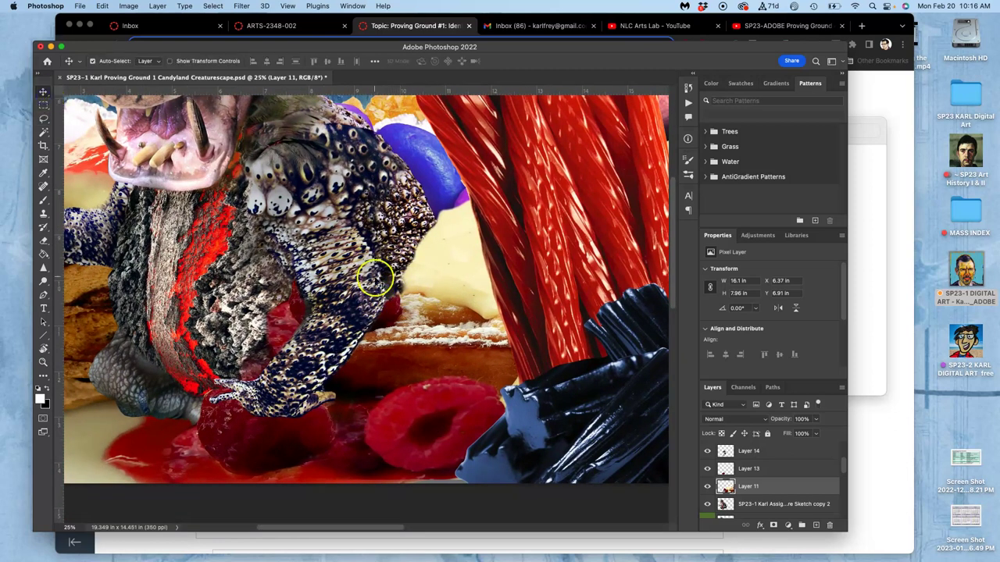
pyautogui.click(375, 278)
pyautogui.click(44, 240)
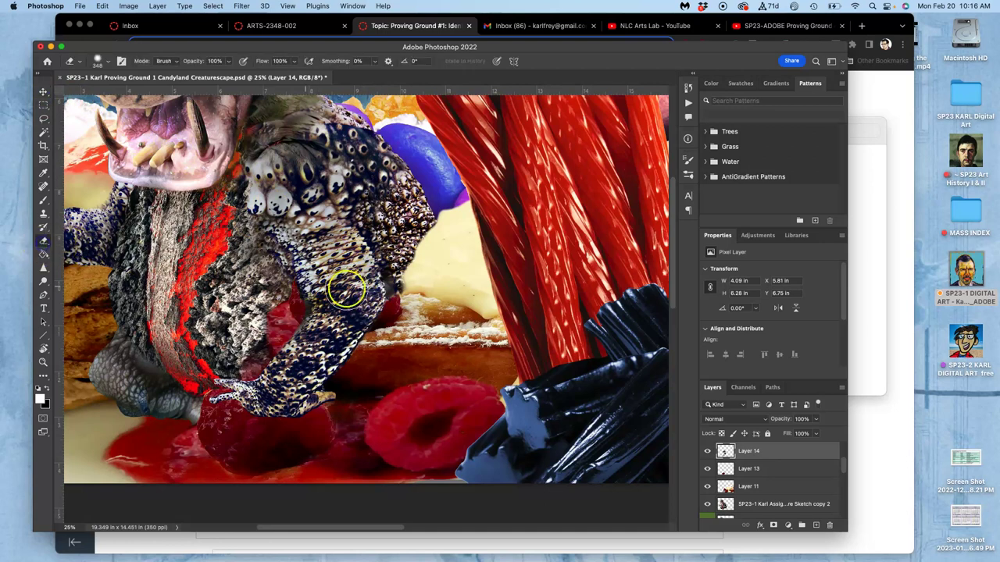
pyautogui.moveTo(395, 280); pyautogui.dragTo(398, 288)
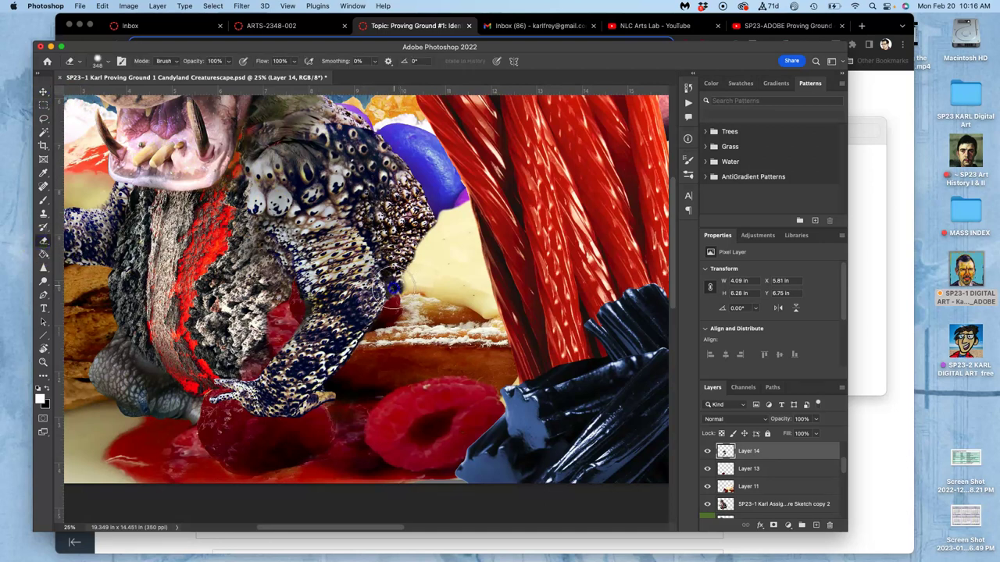
pyautogui.moveTo(394, 293)
pyautogui.mouseDown()
pyautogui.moveTo(384, 312)
pyautogui.moveTo(402, 334)
pyautogui.moveTo(502, 350)
pyautogui.moveTo(504, 366)
pyautogui.moveTo(475, 375)
pyautogui.moveTo(446, 446)
pyautogui.moveTo(495, 342)
pyautogui.moveTo(734, 436)
pyautogui.mouseUp()
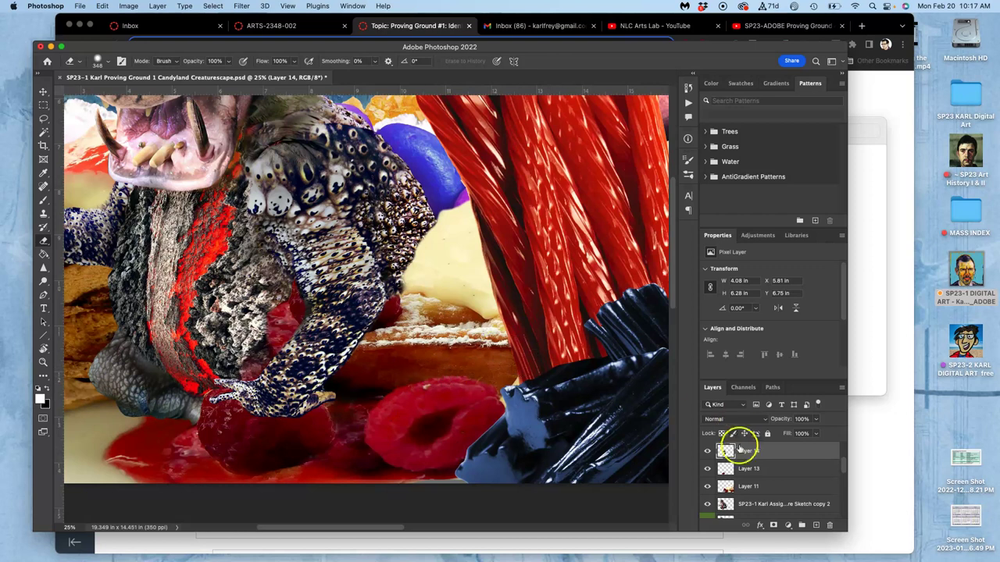
# Step: Make Layer 11 active and set the Clone Stamp to 100% opacity, 150 px size and 70% hardness
pyautogui.click(742, 485)
pyautogui.click(709, 487)
pyautogui.click(708, 487)
pyautogui.moveTo(370, 300); pyautogui.dragTo(371, 287)
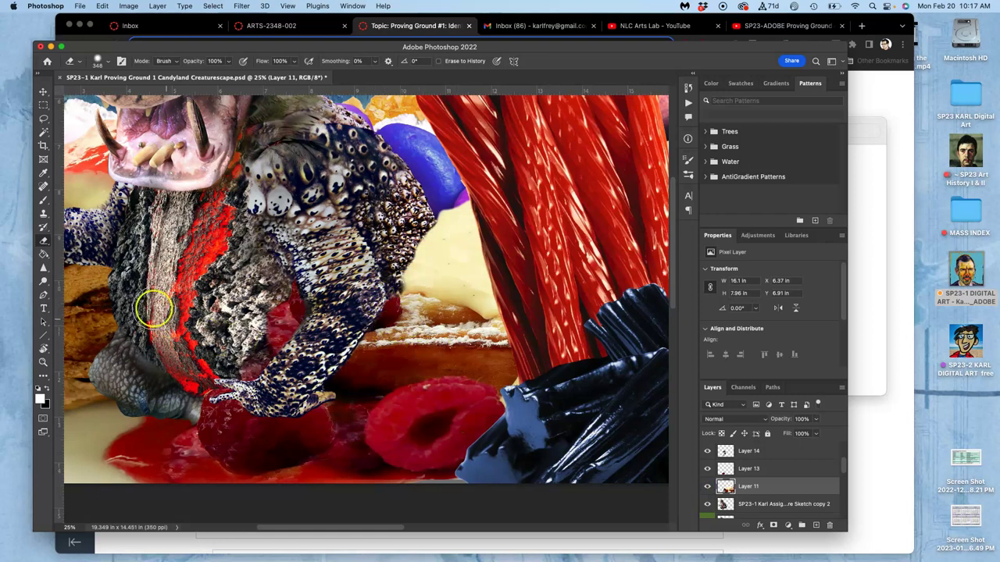
pyautogui.click(44, 213)
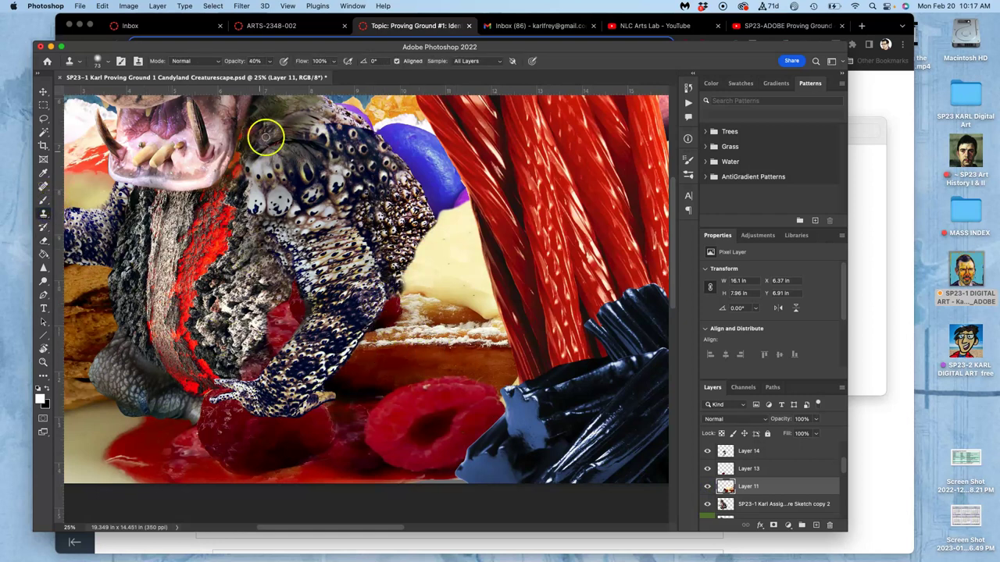
pyautogui.click(270, 61)
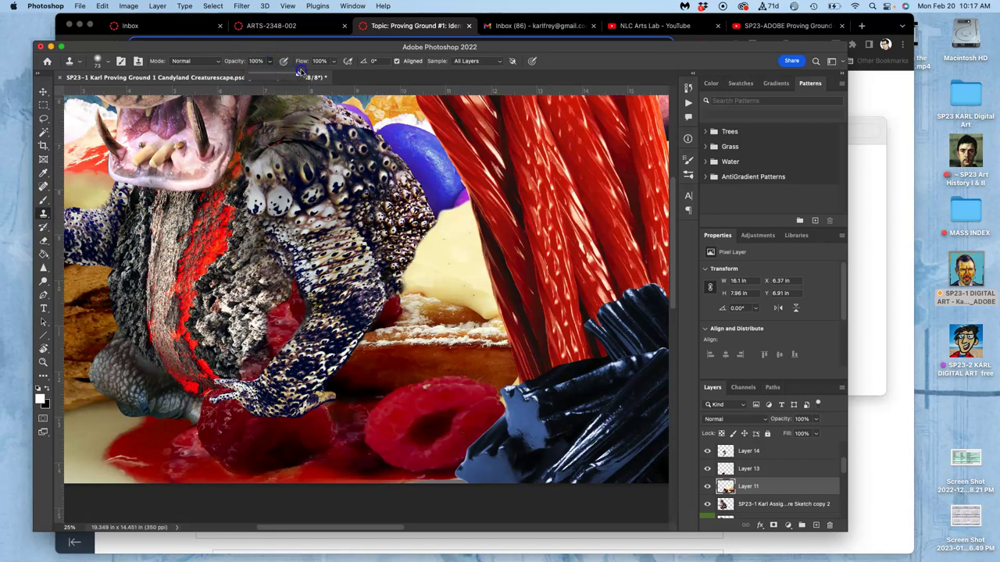
pyautogui.click(100, 61)
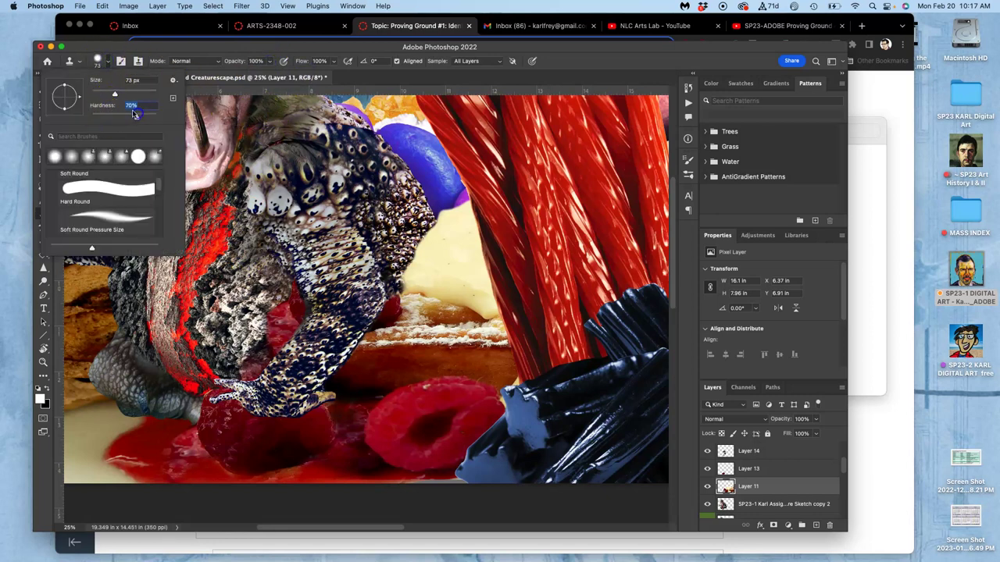
pyautogui.click(133, 93)
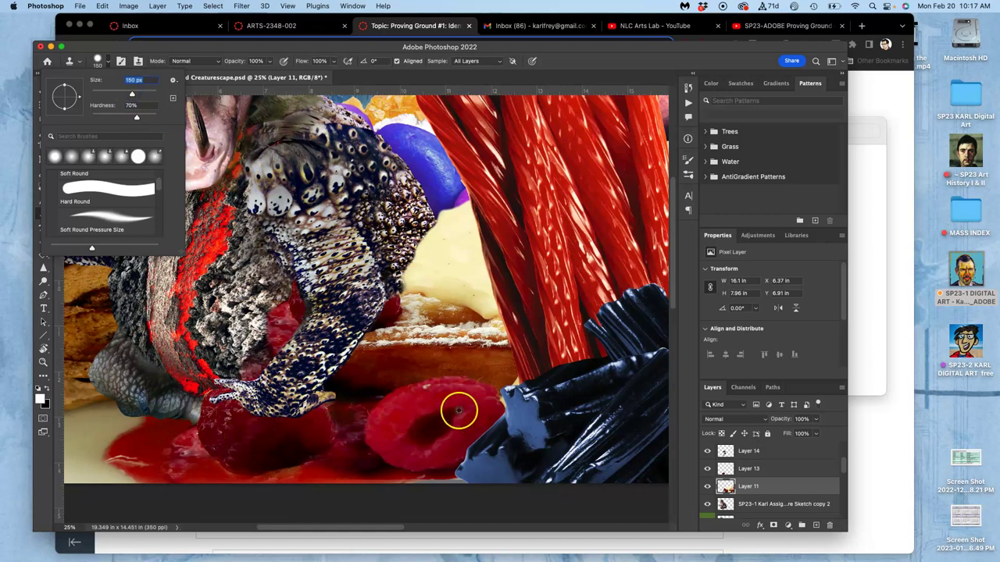
# Step: Hide and show Layer 14 to examine the raspberries and pastry on Layer 11 behind the creature's arm
pyautogui.click(707, 453)
pyautogui.click(707, 452)
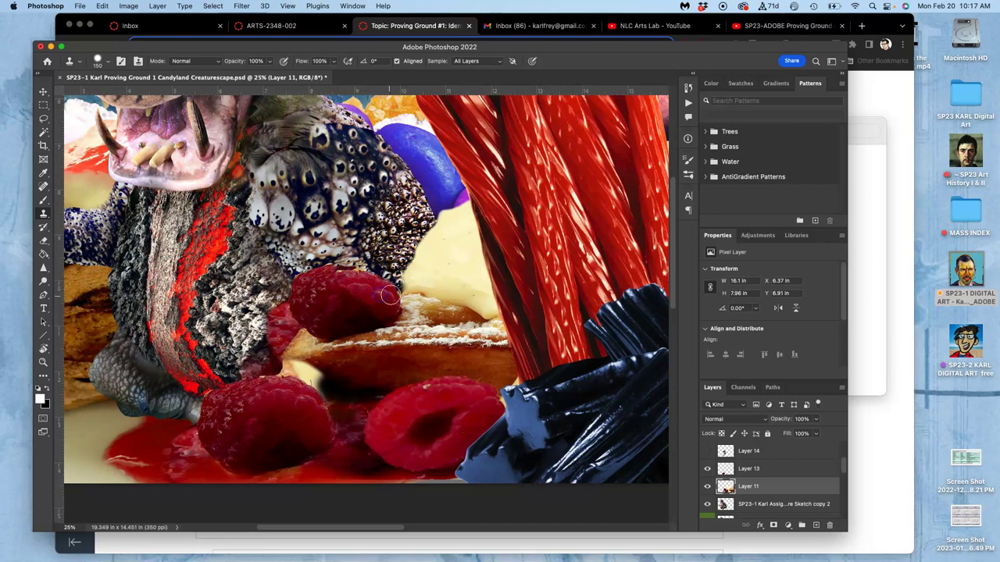
pyautogui.click(707, 451)
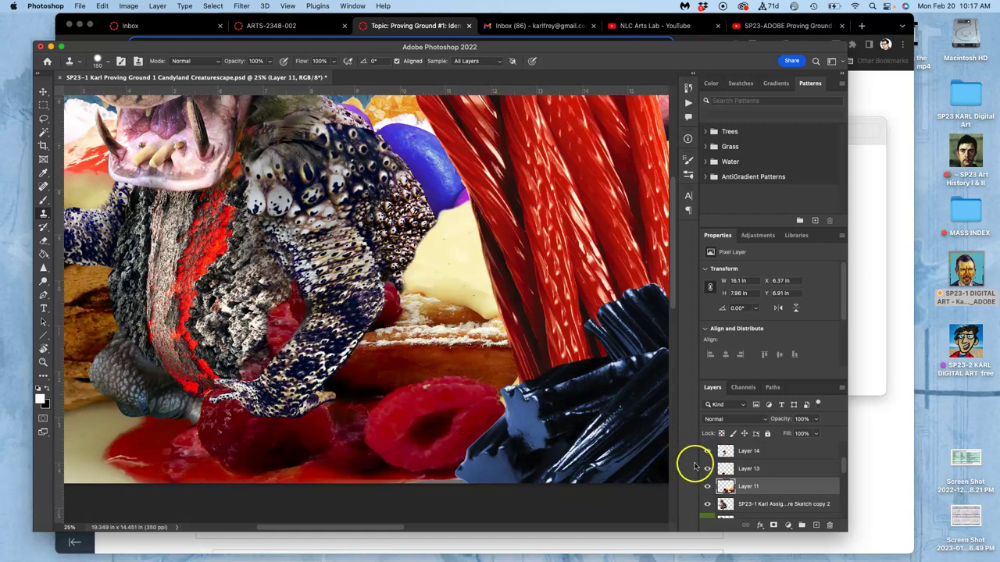
pyautogui.click(708, 451)
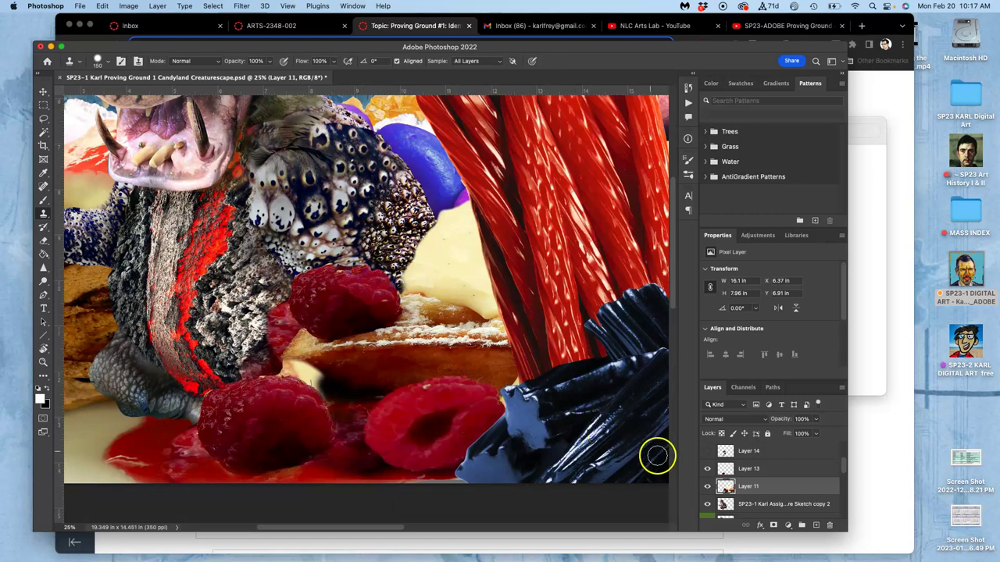
pyautogui.click(707, 452)
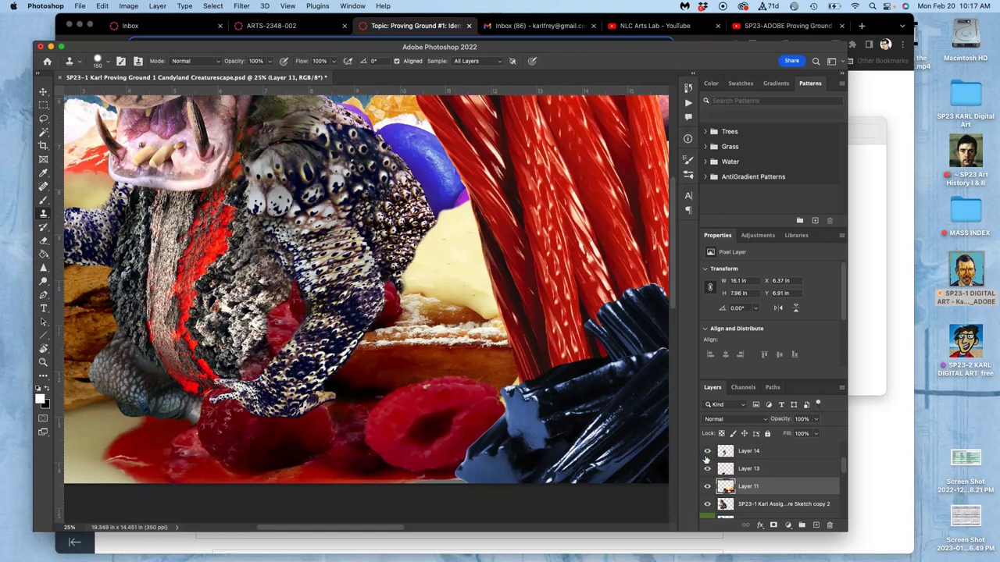
# Step: Make Layer 14 active and erase the leftover edge at the creature's elbow above the raspberry
pyautogui.click(728, 453)
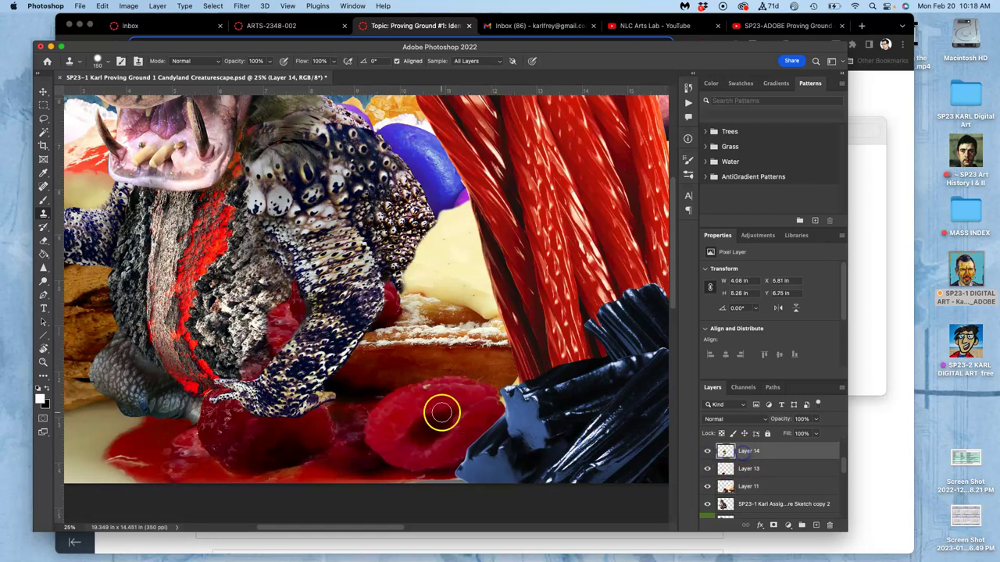
pyautogui.click(43, 241)
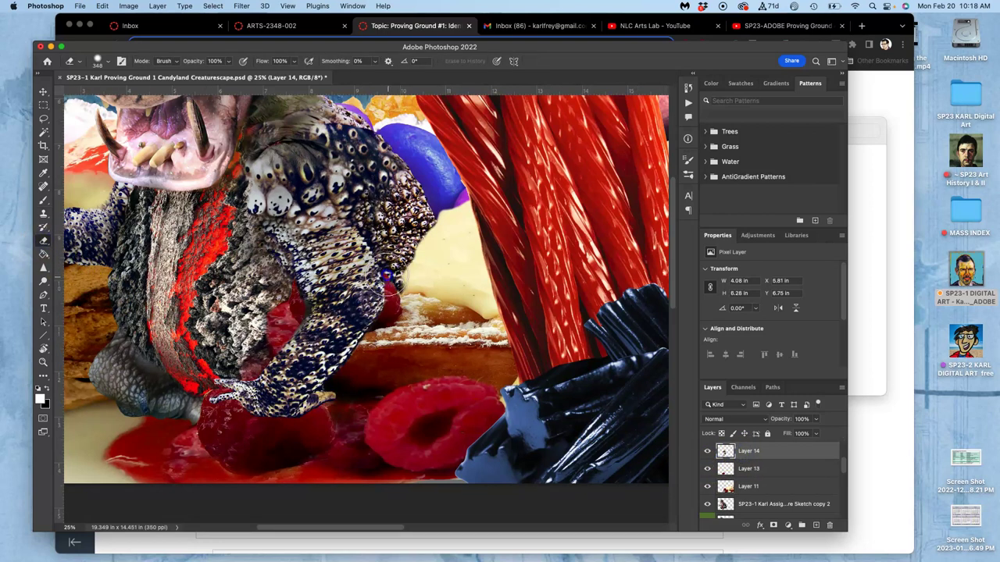
pyautogui.moveTo(388, 283); pyautogui.dragTo(390, 301)
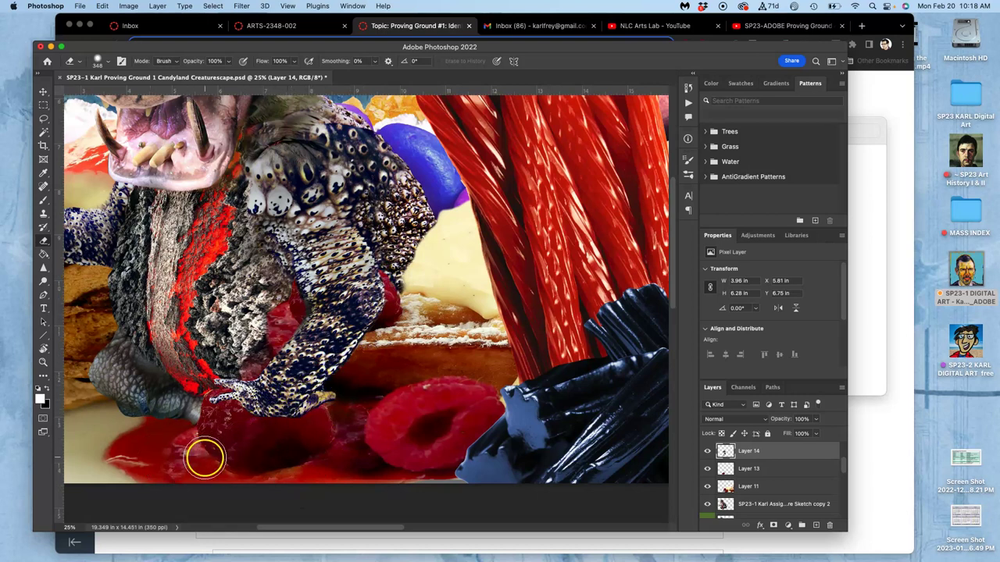
# Step: Make the Creature Sketch copy 2 layer active and toggle its visibility to examine the body in the whole composition
pyautogui.press('super+minus')
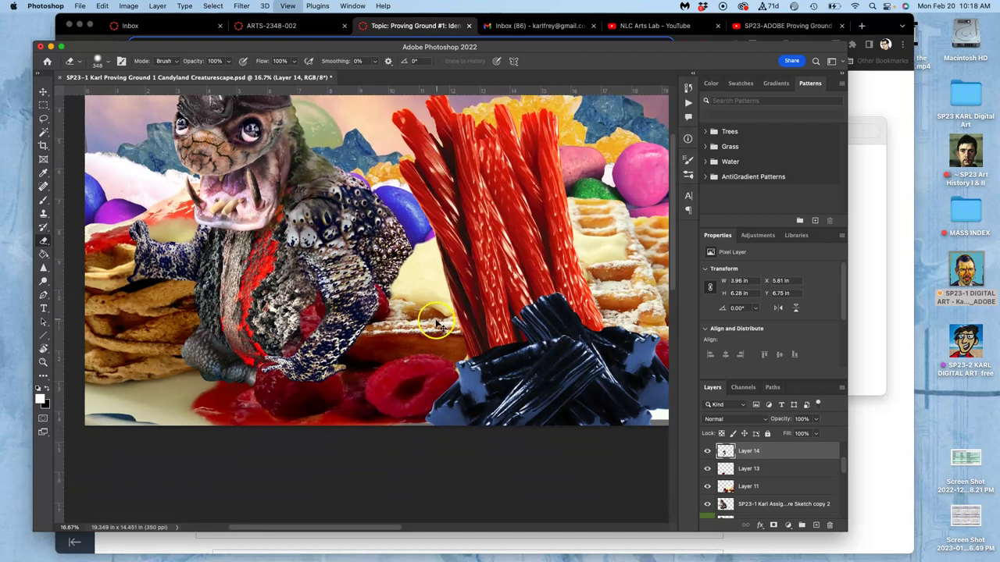
pyautogui.press('super+minus')
pyautogui.scroll(-1, 415, 346)
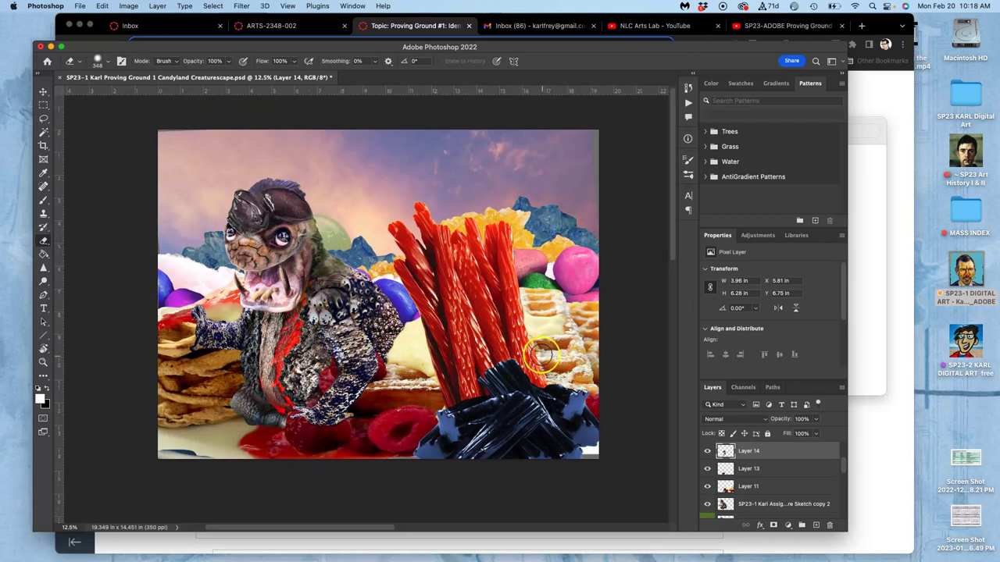
pyautogui.moveTo(495, 331); pyautogui.dragTo(447, 304)
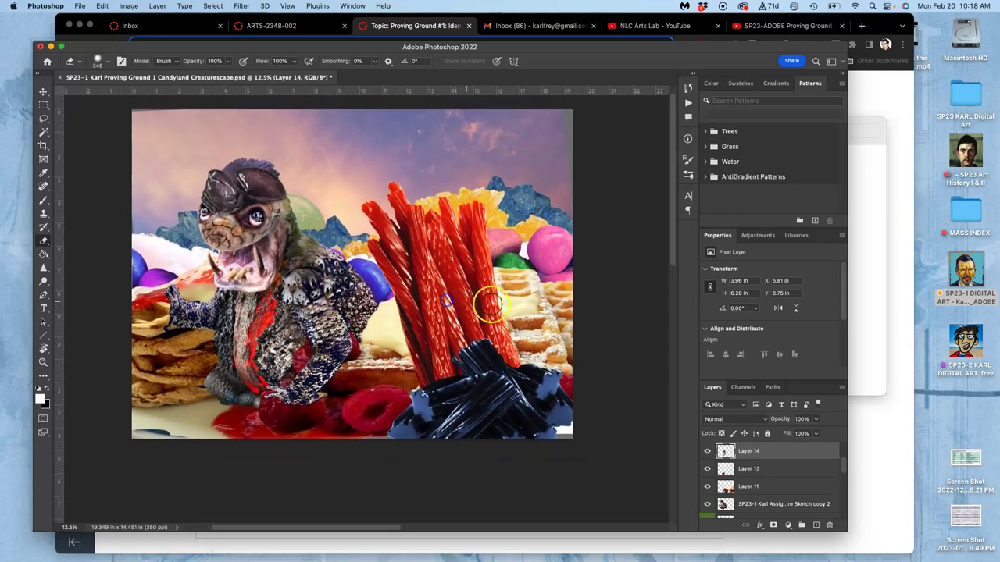
pyautogui.click(768, 506)
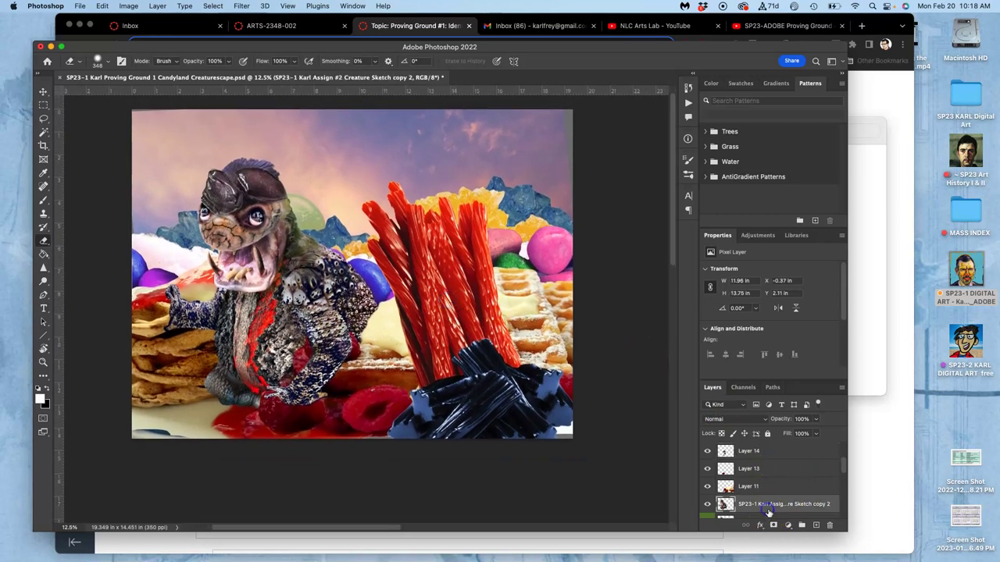
pyautogui.click(708, 506)
pyautogui.click(708, 506)
pyautogui.click(708, 506)
pyautogui.click(708, 507)
pyautogui.click(707, 506)
pyautogui.click(708, 506)
# Step: Make Layer 14 active and toggle its visibility to compare the scene with and without the creature's arm
pyautogui.click(756, 453)
pyautogui.click(708, 452)
pyautogui.click(708, 452)
pyautogui.click(708, 451)
pyautogui.click(708, 451)
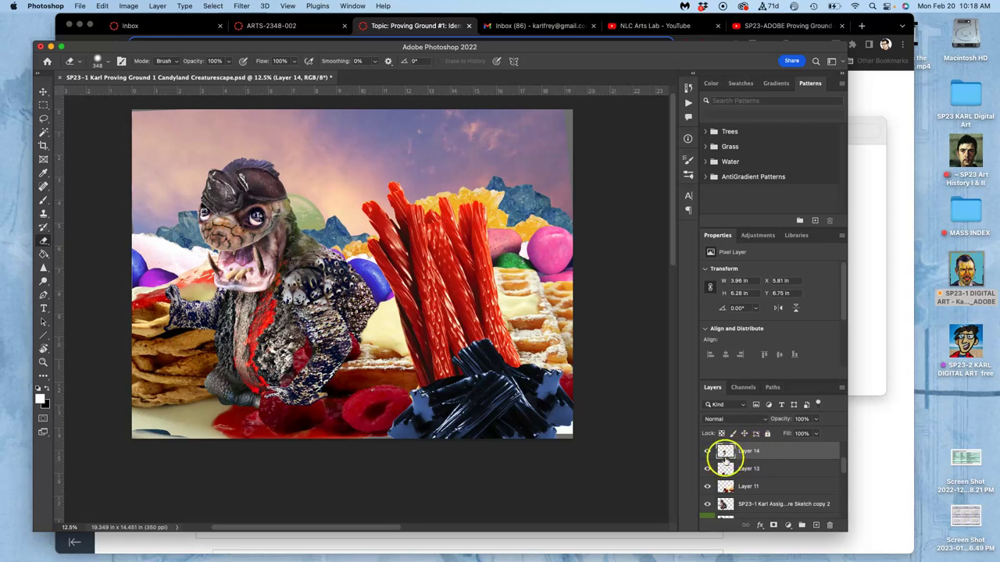
pyautogui.click(706, 452)
pyautogui.click(706, 452)
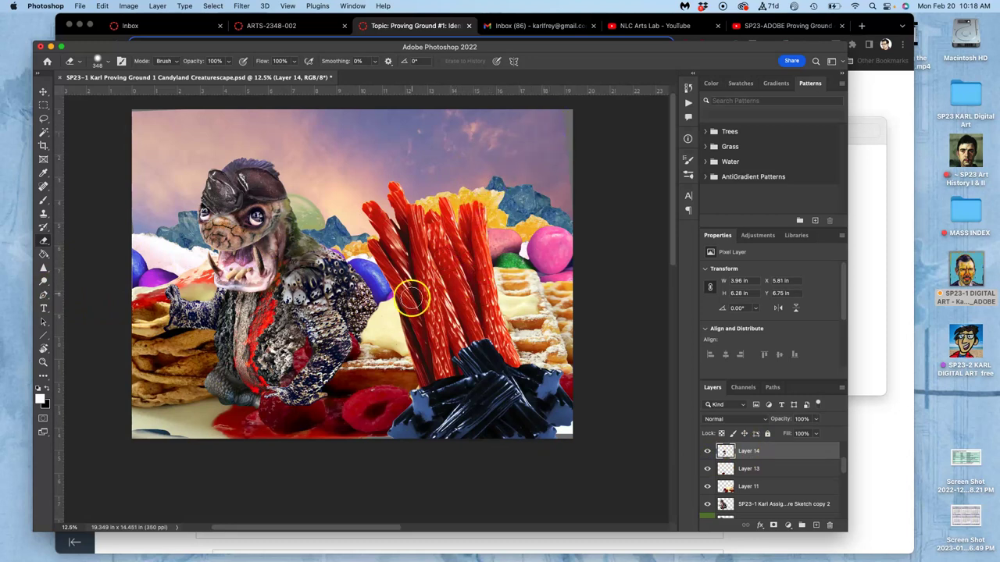
# Step: Set the Dodge tool to 18% exposure and lighten the creature's arm on Layer 14 from shoulder to forearm
pyautogui.click(44, 280)
pyautogui.click(77, 284)
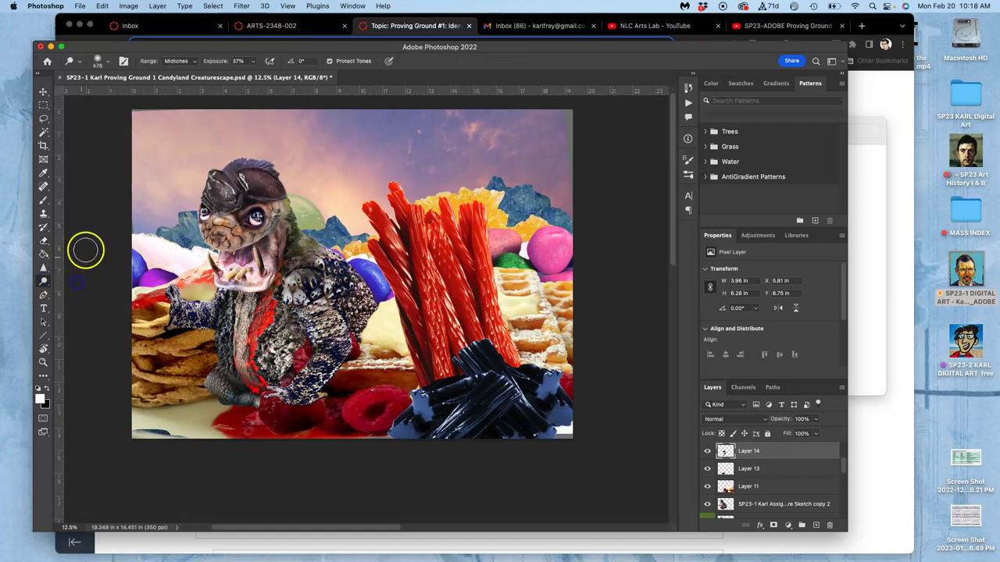
pyautogui.click(252, 61)
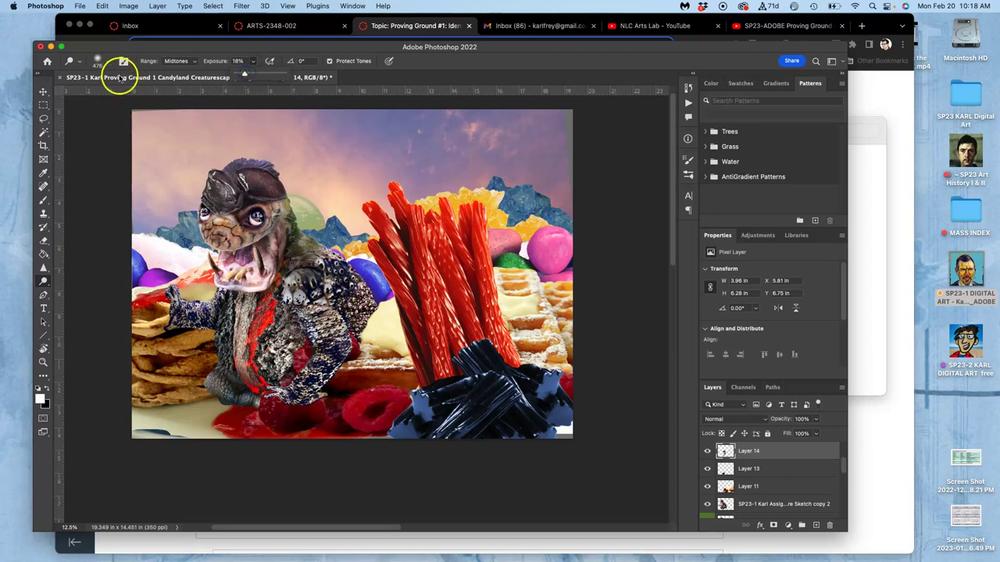
pyautogui.click(103, 61)
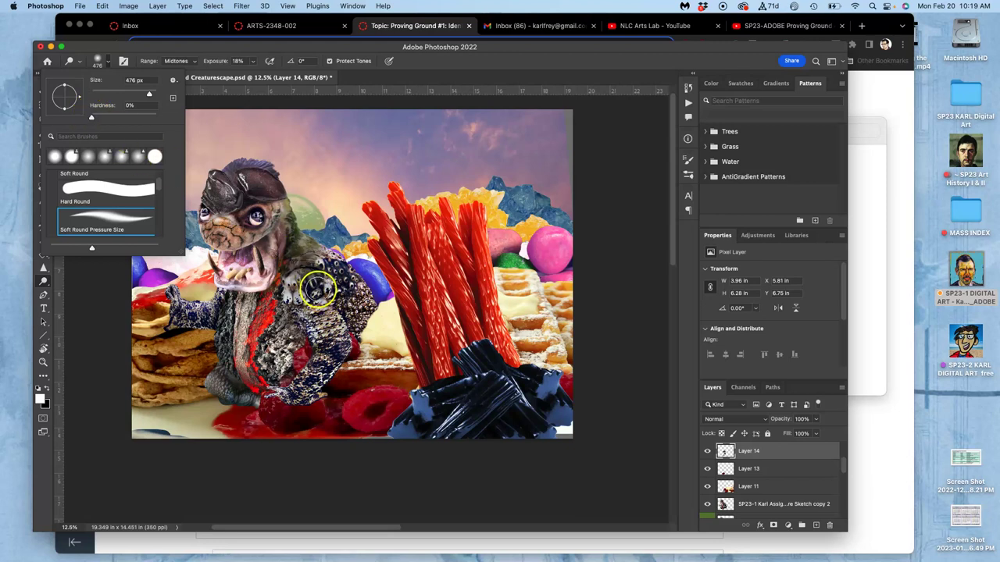
pyautogui.click(317, 291)
pyautogui.moveTo(316, 290)
pyautogui.mouseDown()
pyautogui.moveTo(279, 235)
pyautogui.moveTo(325, 301)
pyautogui.mouseUp()
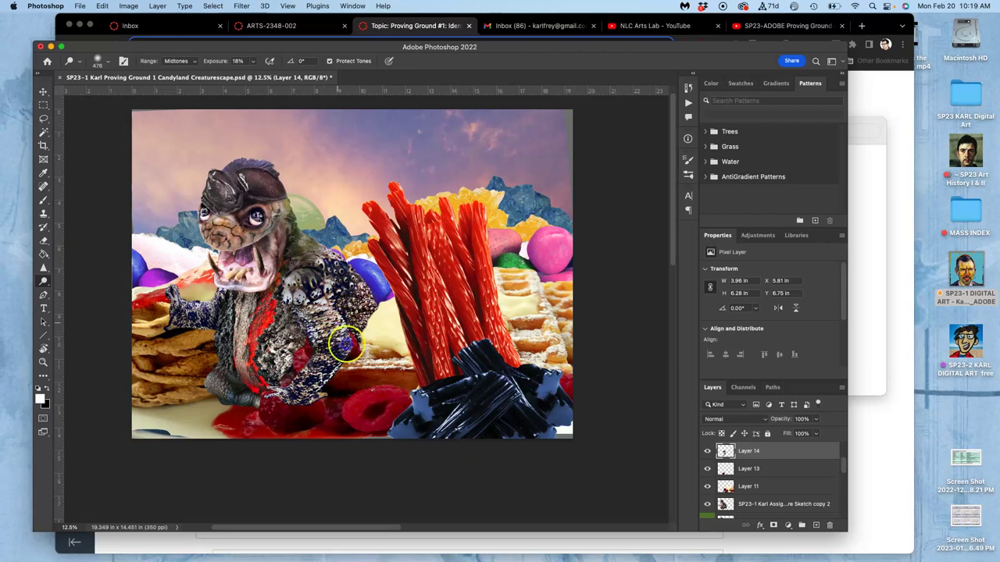
pyautogui.moveTo(341, 380)
pyautogui.mouseDown()
pyautogui.moveTo(345, 298)
pyautogui.moveTo(389, 245)
pyautogui.moveTo(322, 285)
pyautogui.mouseUp()
pyautogui.moveTo(502, 176)
pyautogui.mouseDown()
pyautogui.moveTo(436, 234)
pyautogui.moveTo(317, 307)
pyautogui.moveTo(403, 252)
pyautogui.mouseUp()
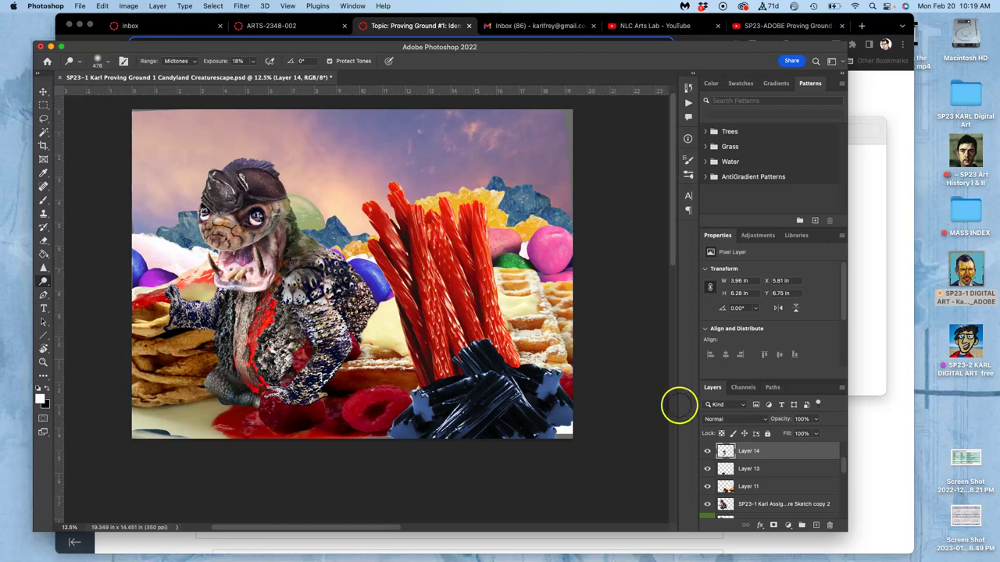
# Step: Compare earlier Dodge states in the history with the latest one, ending on the most recent stroke
pyautogui.click(688, 90)
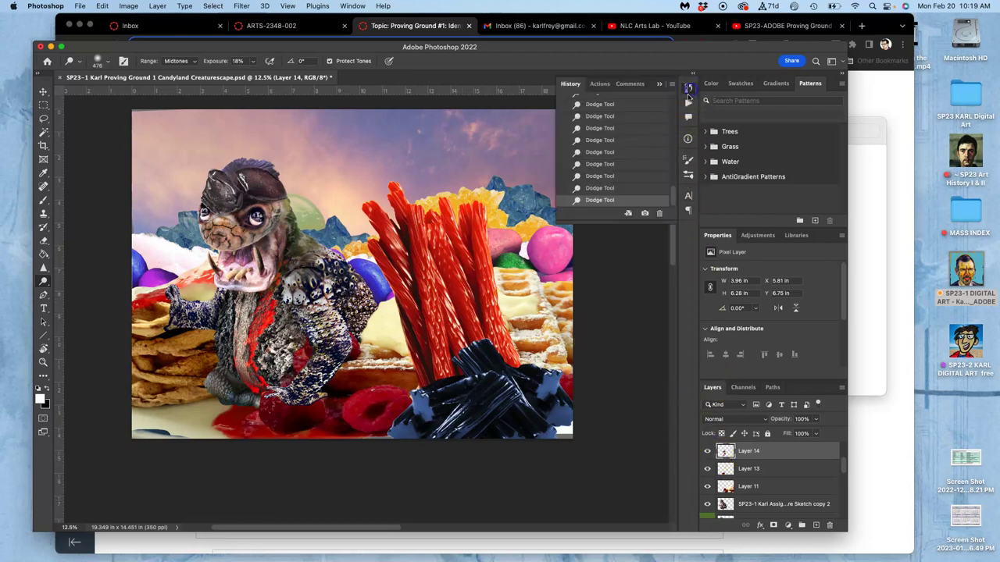
pyautogui.click(623, 189)
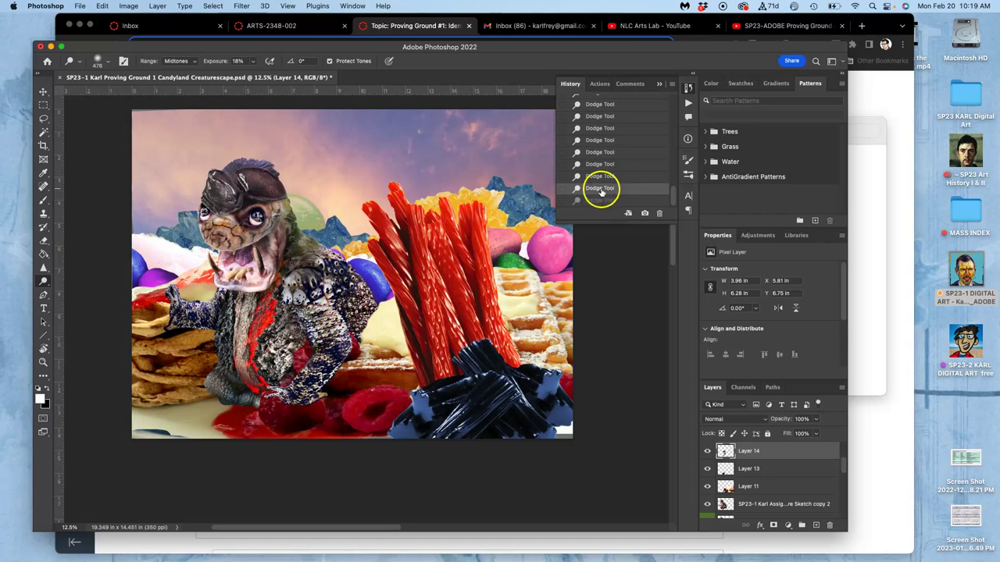
pyautogui.moveTo(673, 196)
pyautogui.mouseDown()
pyautogui.moveTo(672, 174)
pyautogui.moveTo(672, 197)
pyautogui.mouseUp()
pyautogui.click(619, 144)
pyautogui.click(623, 200)
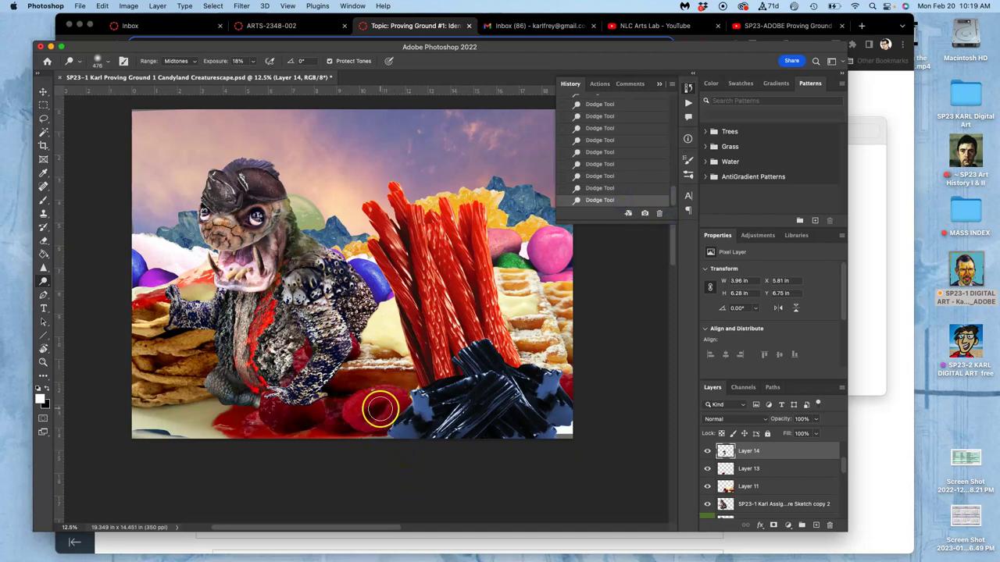
# Step: Toggle the Creature Sketch copy 2 layer's visibility, make it active and hide Layer 14
pyautogui.click(707, 503)
pyautogui.click(707, 504)
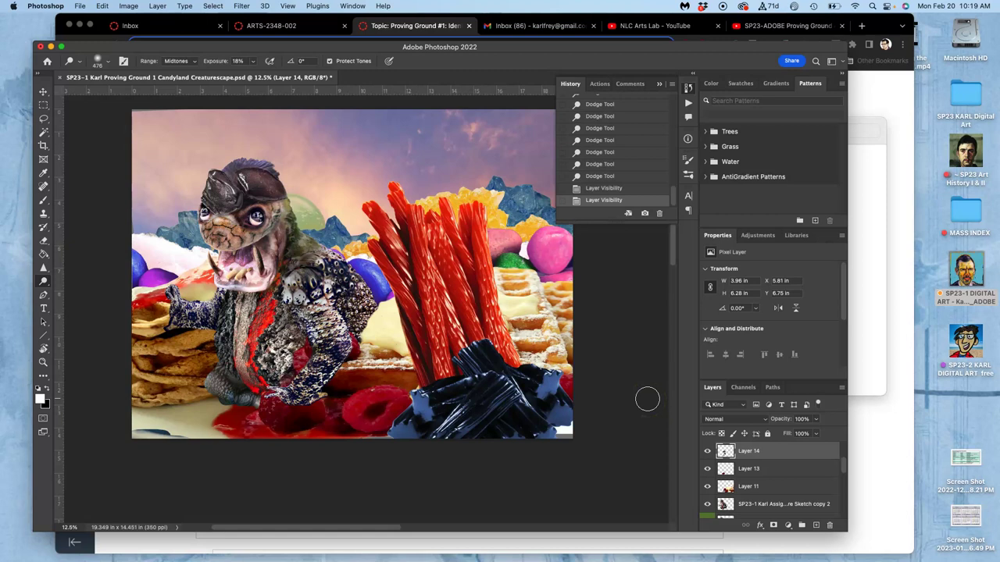
pyautogui.click(751, 504)
pyautogui.click(707, 452)
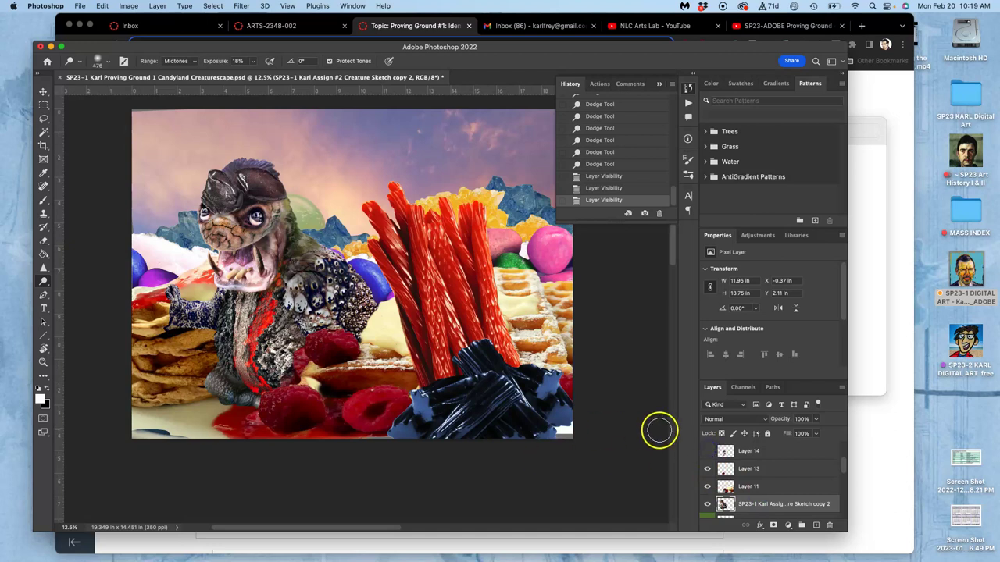
# Step: Examine the creature's body up close without its front arm, hiding and showing the Creature Sketch copy 2 layer
pyautogui.press('super+equal')
pyautogui.press('super+equal')
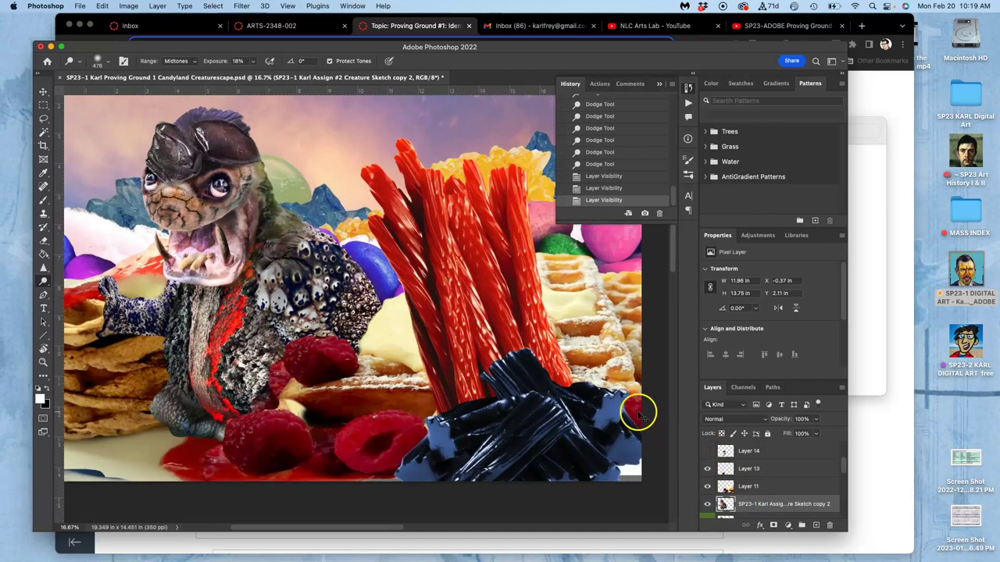
pyautogui.moveTo(425, 372); pyautogui.dragTo(585, 346)
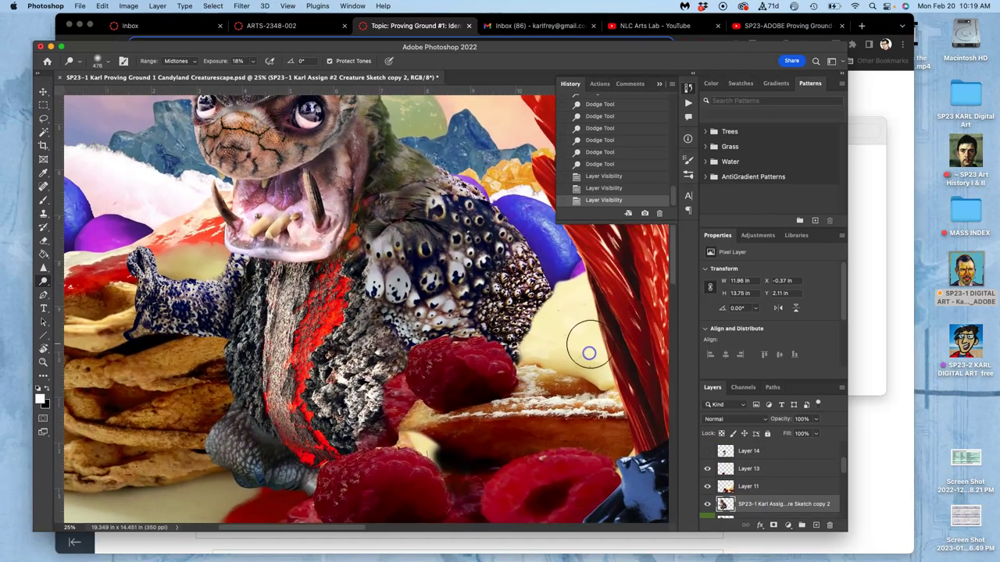
pyautogui.press('super+minus')
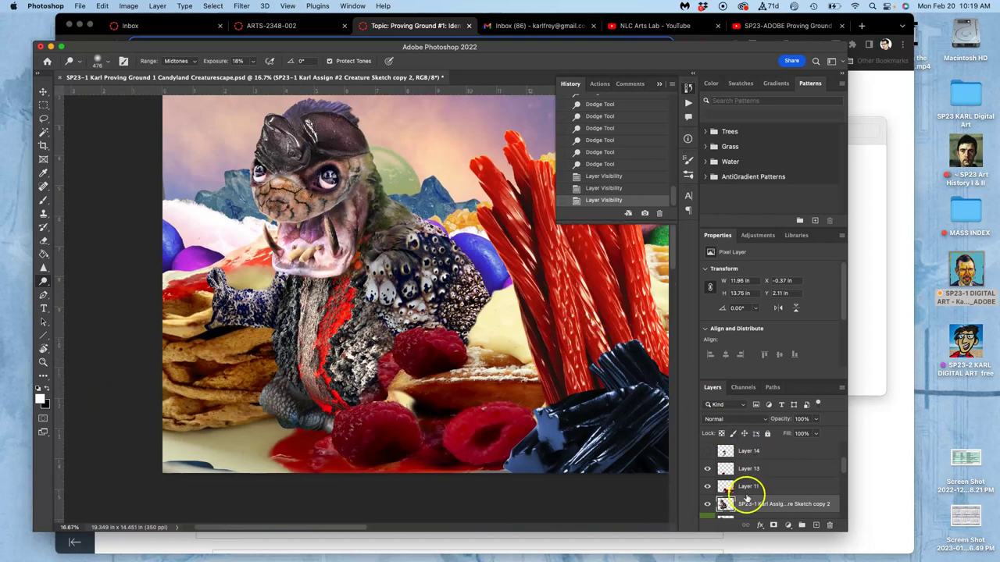
pyautogui.click(707, 505)
pyautogui.click(707, 505)
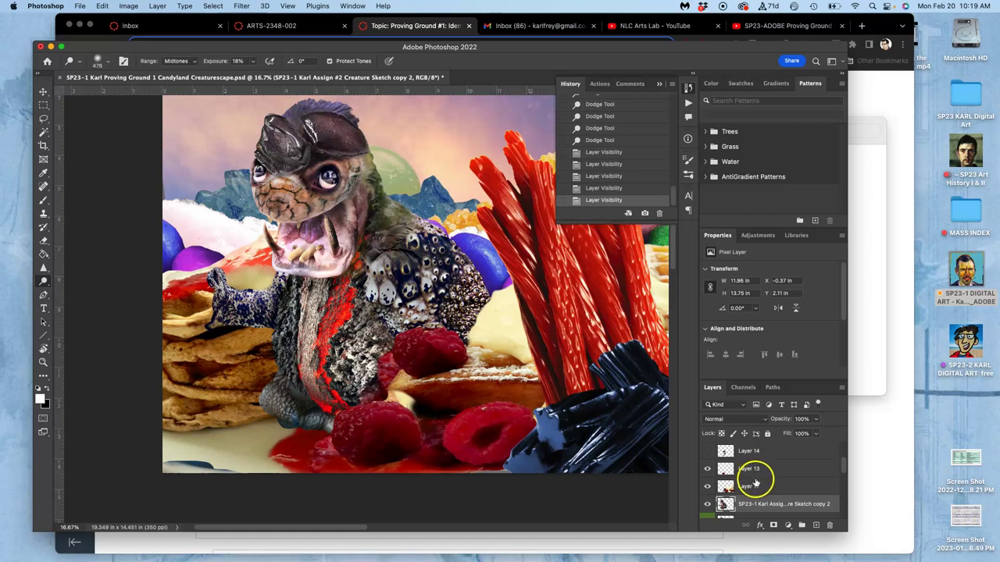
# Step: Duplicate the Creature Sketch copy 2 layer and give the duplicate a gray color label
pyautogui.press('super+j')
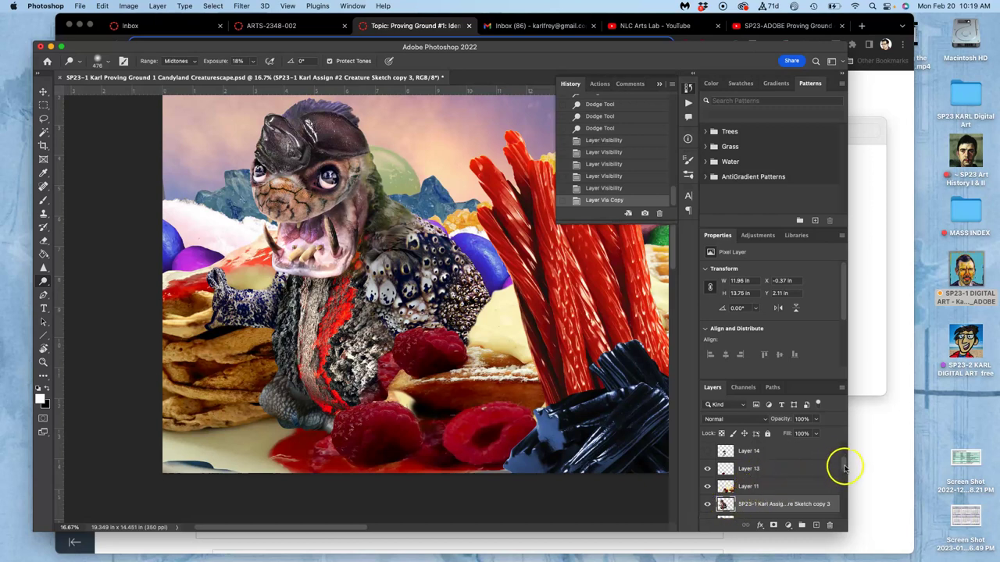
pyautogui.moveTo(843, 466); pyautogui.dragTo(843, 470)
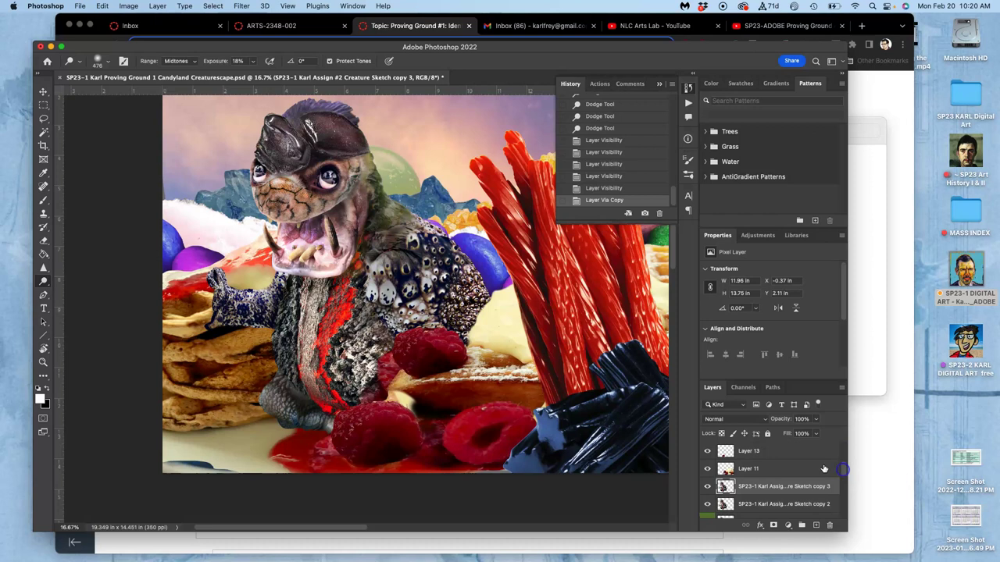
pyautogui.rightClick(708, 485)
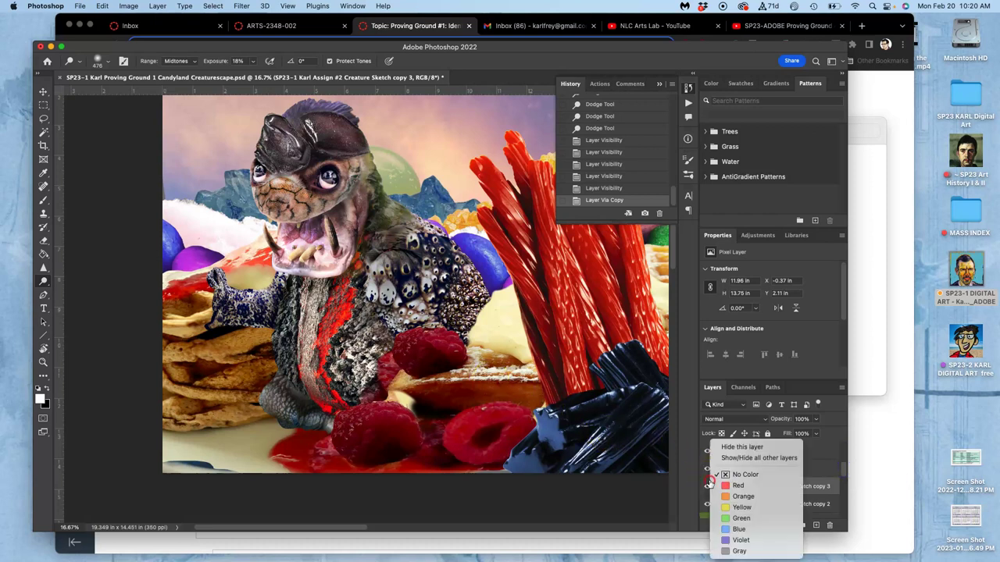
pyautogui.click(735, 550)
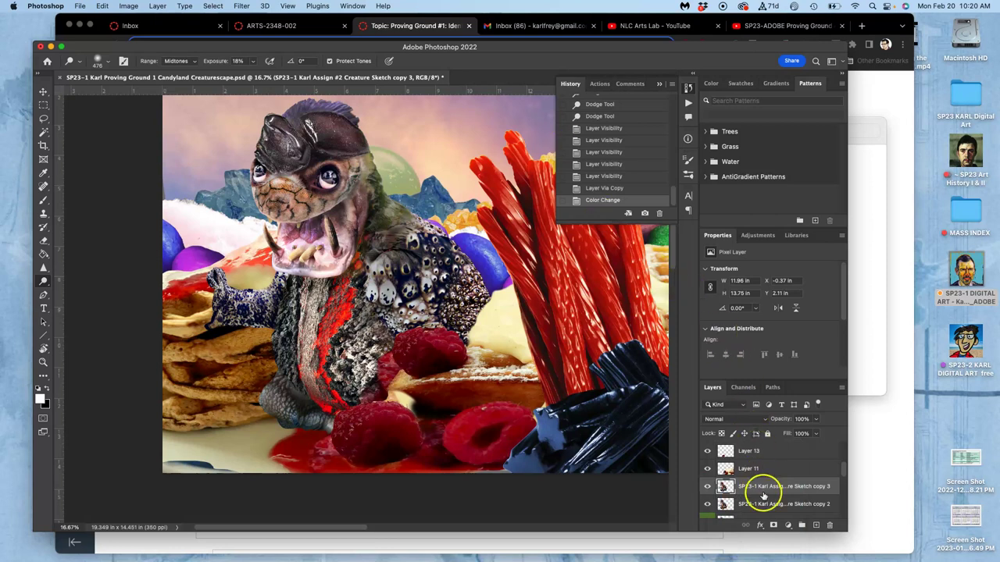
# Step: Apply a Color Overlay in Normal mode at 100% opacity with gray 767676 to the Creature Sketch copy 3 layer
pyautogui.doubleClick(834, 488)
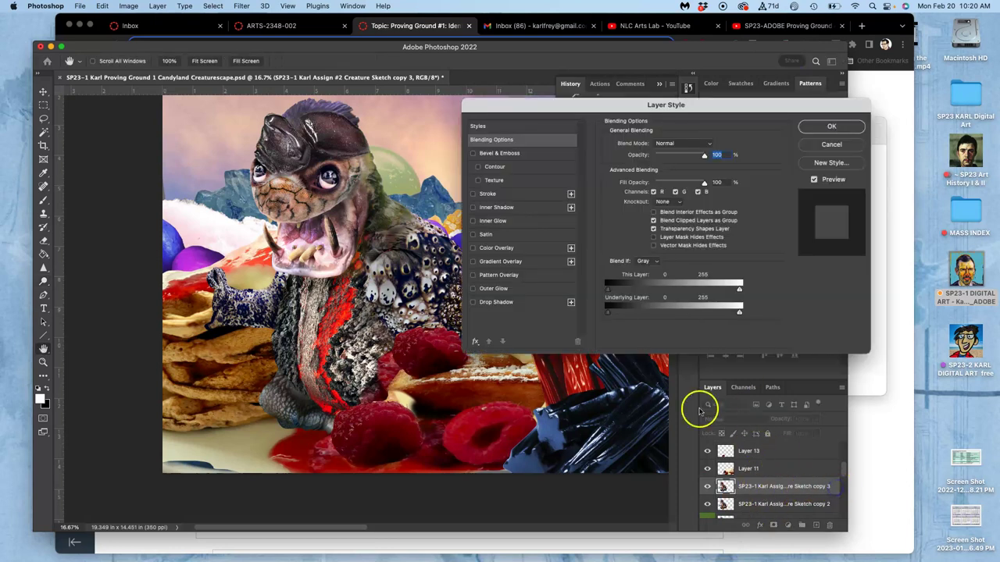
pyautogui.click(473, 249)
pyautogui.click(498, 249)
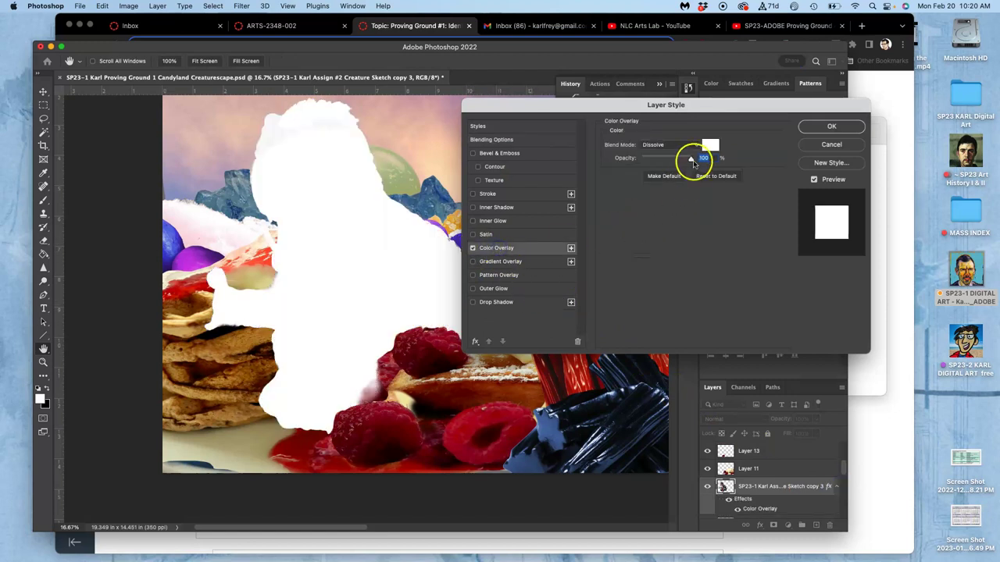
pyautogui.click(697, 145)
pyautogui.click(687, 136)
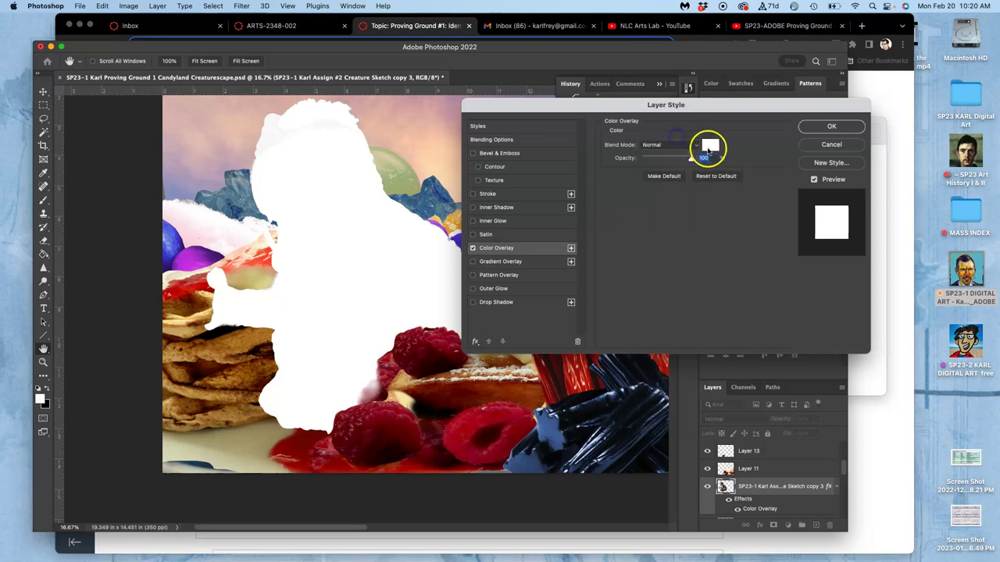
pyautogui.click(710, 146)
pyautogui.moveTo(545, 374); pyautogui.dragTo(483, 400)
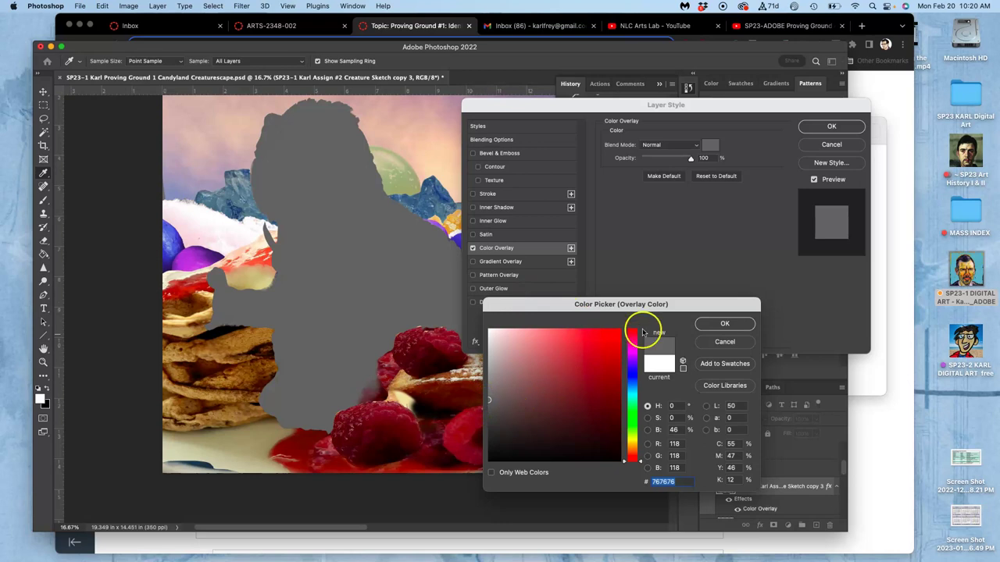
pyautogui.click(707, 326)
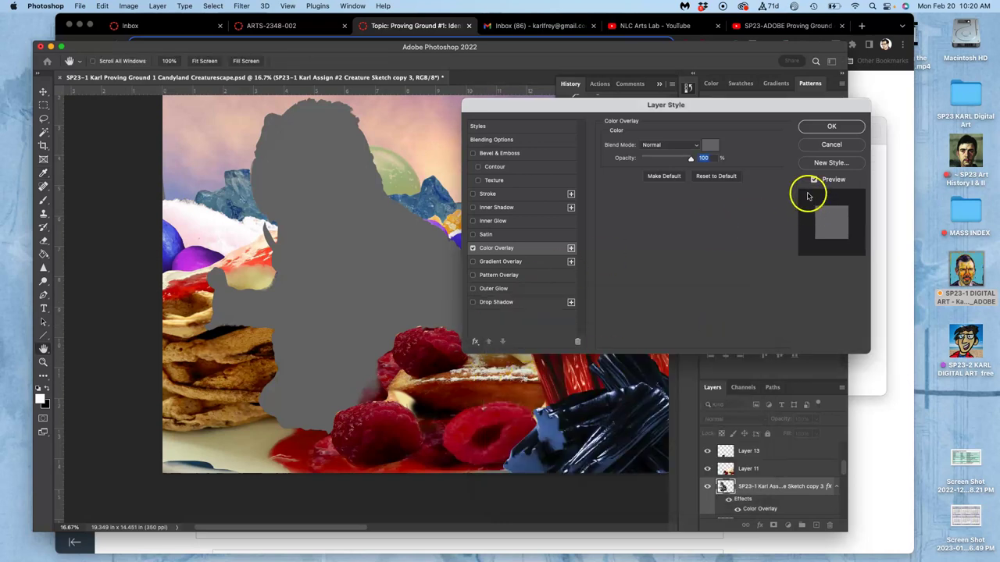
pyautogui.click(830, 127)
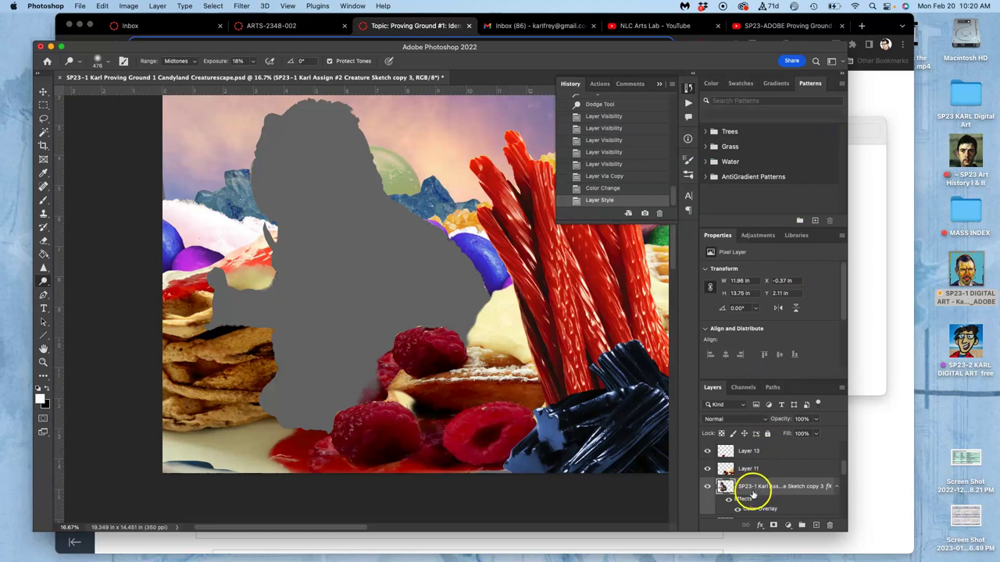
# Step: Set the blend mode of the Creature Sketch copy 3 layer to Overlay
pyautogui.click(728, 420)
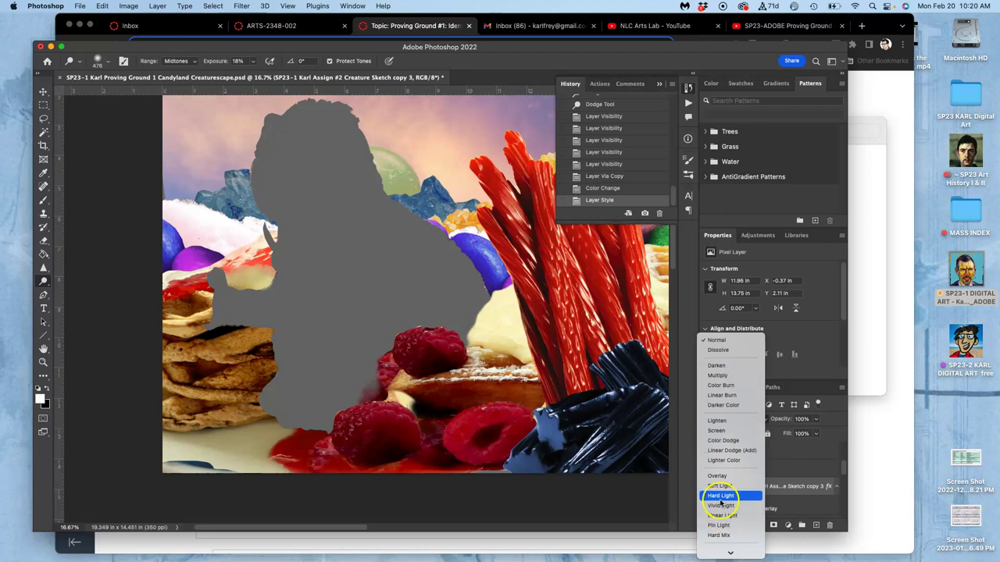
pyautogui.click(718, 476)
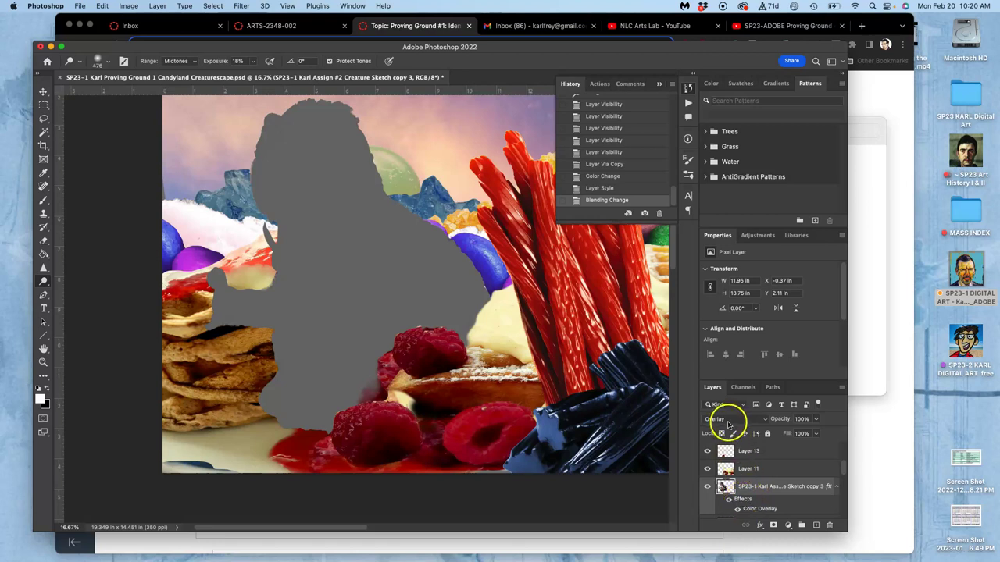
# Step: Set the Creature Sketch copy 3 layer's blend mode to Normal and rasterize its layer style
pyautogui.click(725, 420)
pyautogui.click(708, 283)
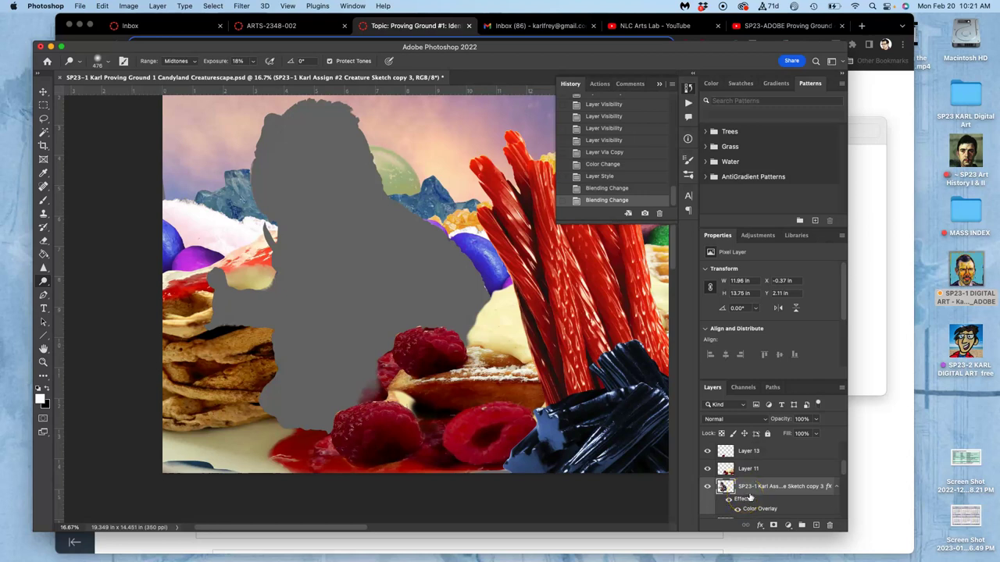
pyautogui.rightClick(748, 497)
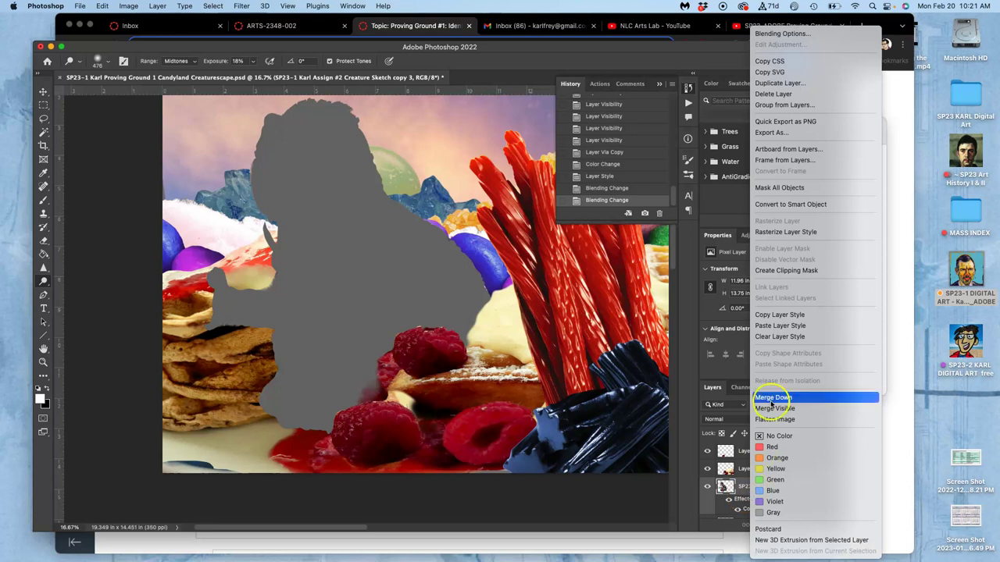
pyautogui.click(792, 233)
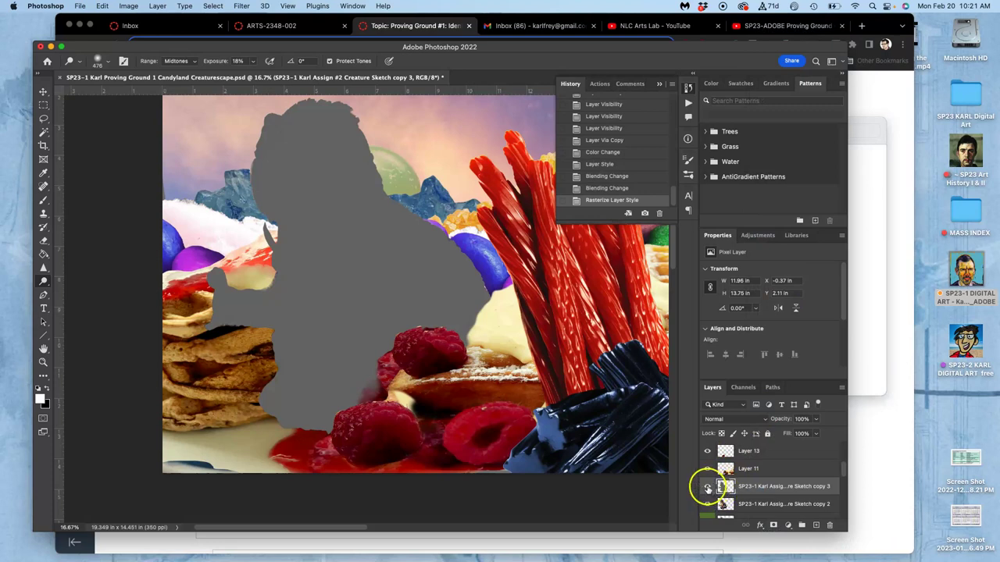
# Step: Set the rasterized Creature Sketch copy 3 layer to Overlay and compare the creature with the layer hidden and shown
pyautogui.click(723, 419)
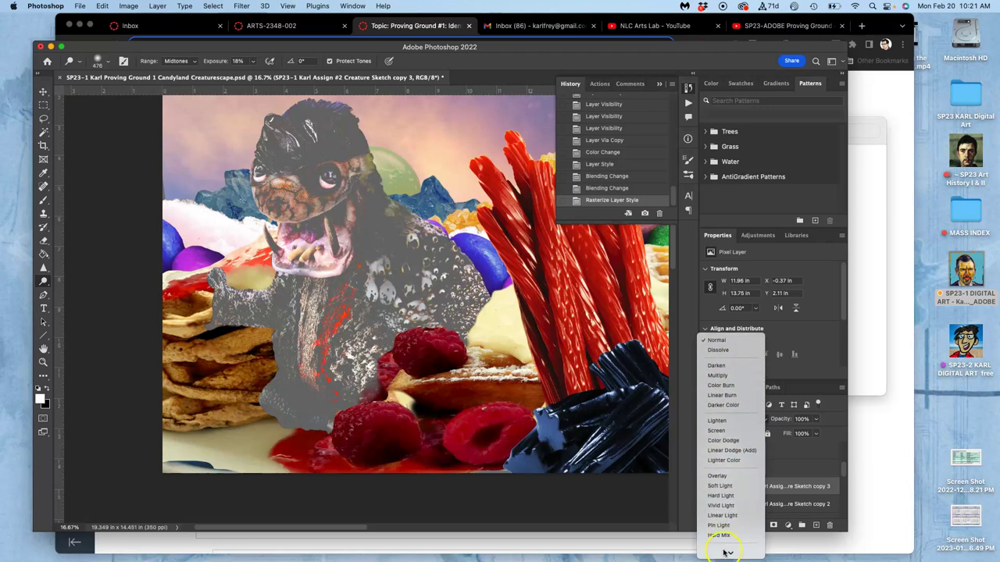
pyautogui.click(723, 478)
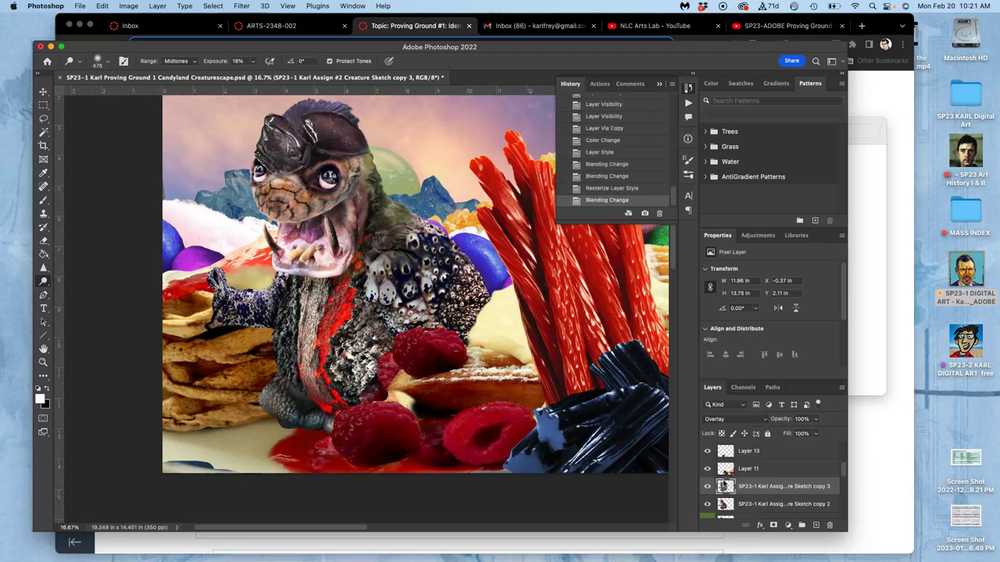
pyautogui.click(708, 487)
pyautogui.click(708, 487)
pyautogui.click(708, 486)
pyautogui.click(707, 487)
pyautogui.click(708, 487)
pyautogui.click(708, 487)
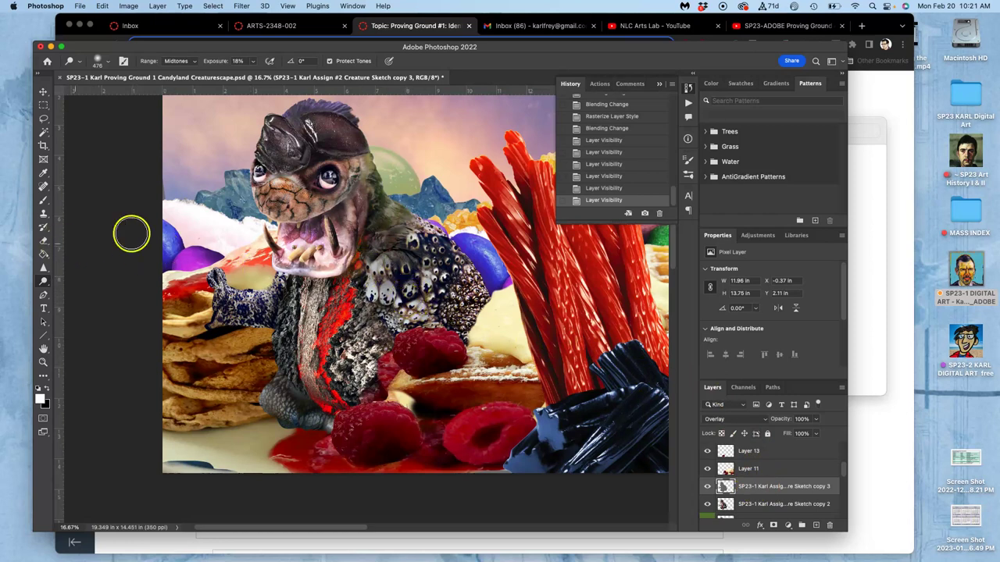
# Step: Dodge the midtones along the creature's back, head and raised arm on the Creature Sketch copy 3 layer at 18% exposure
pyautogui.moveTo(423, 228); pyautogui.dragTo(468, 273)
pyautogui.moveTo(346, 134)
pyautogui.mouseDown()
pyautogui.moveTo(282, 111)
pyautogui.moveTo(360, 122)
pyautogui.moveTo(275, 144)
pyautogui.moveTo(261, 178)
pyautogui.moveTo(267, 212)
pyautogui.moveTo(328, 223)
pyautogui.moveTo(315, 247)
pyautogui.moveTo(332, 263)
pyautogui.moveTo(292, 304)
pyautogui.moveTo(235, 301)
pyautogui.mouseUp()
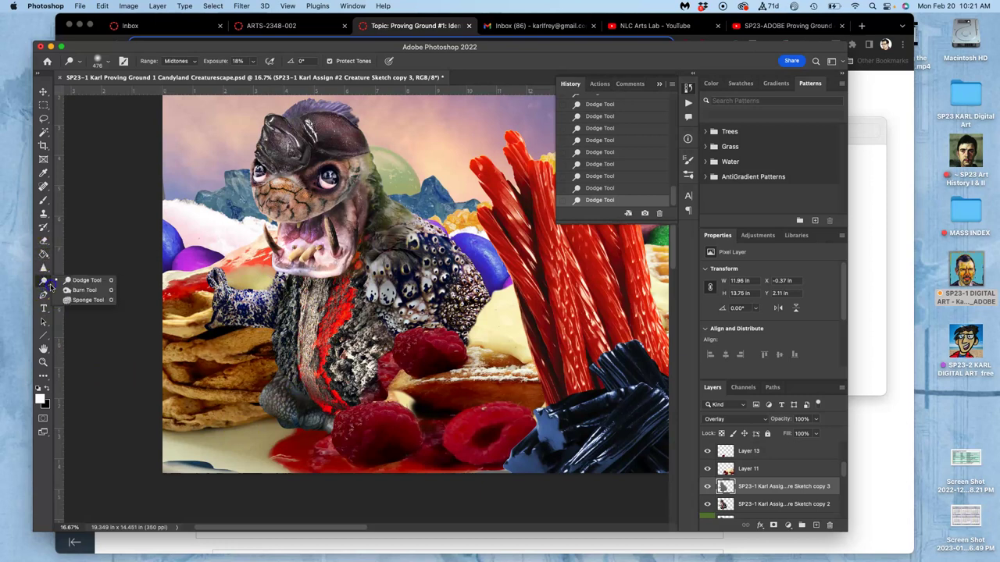
# Step: Burn the creature's foot and lower body on the gray layer with range Midtones, 15% exposure and a 175 px brush
pyautogui.moveTo(44, 283); pyautogui.dragTo(79, 292)
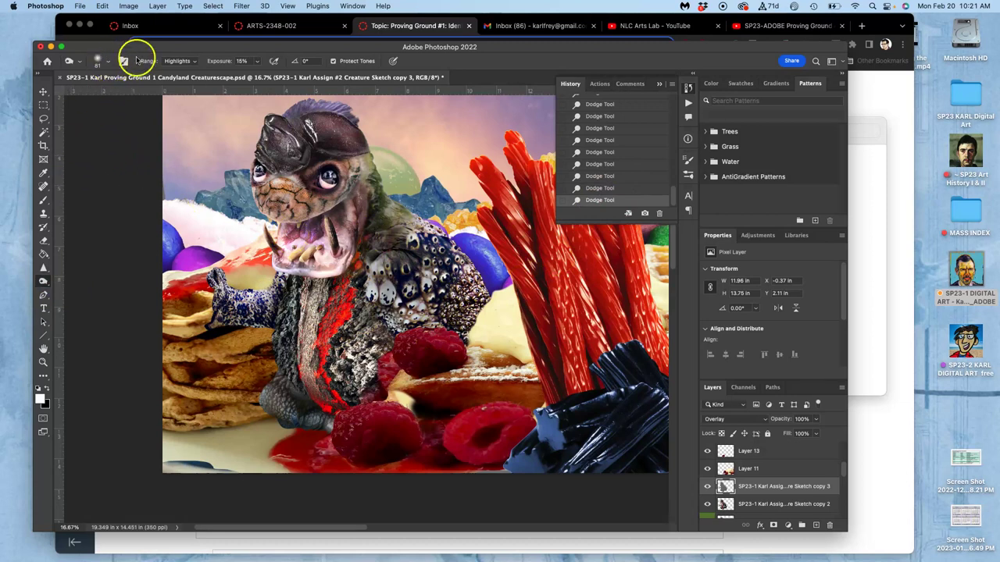
pyautogui.click(186, 63)
pyautogui.click(178, 51)
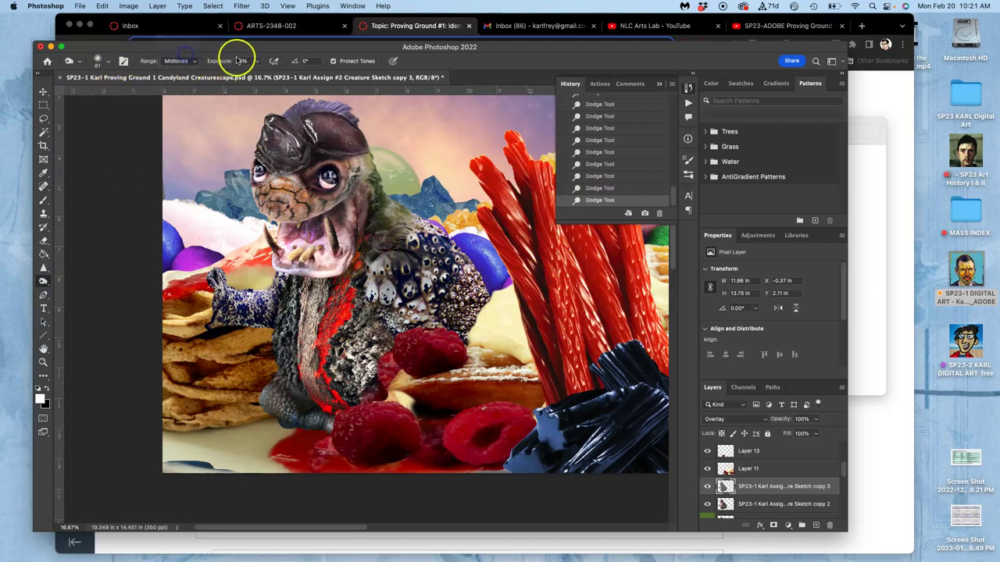
pyautogui.click(111, 65)
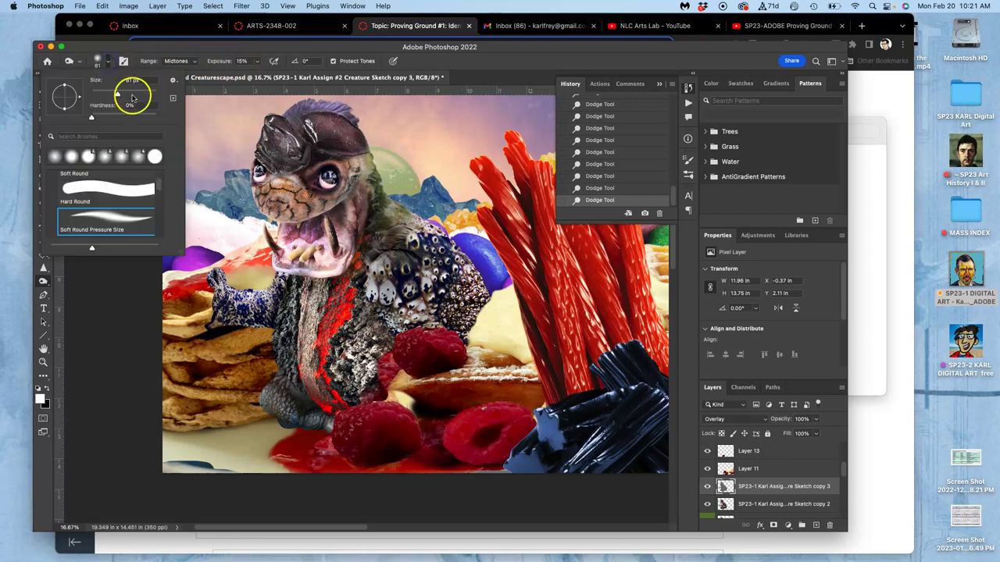
pyautogui.click(266, 394)
pyautogui.moveTo(261, 388)
pyautogui.mouseDown()
pyautogui.moveTo(336, 431)
pyautogui.moveTo(368, 400)
pyautogui.moveTo(330, 411)
pyautogui.moveTo(363, 371)
pyautogui.mouseUp()
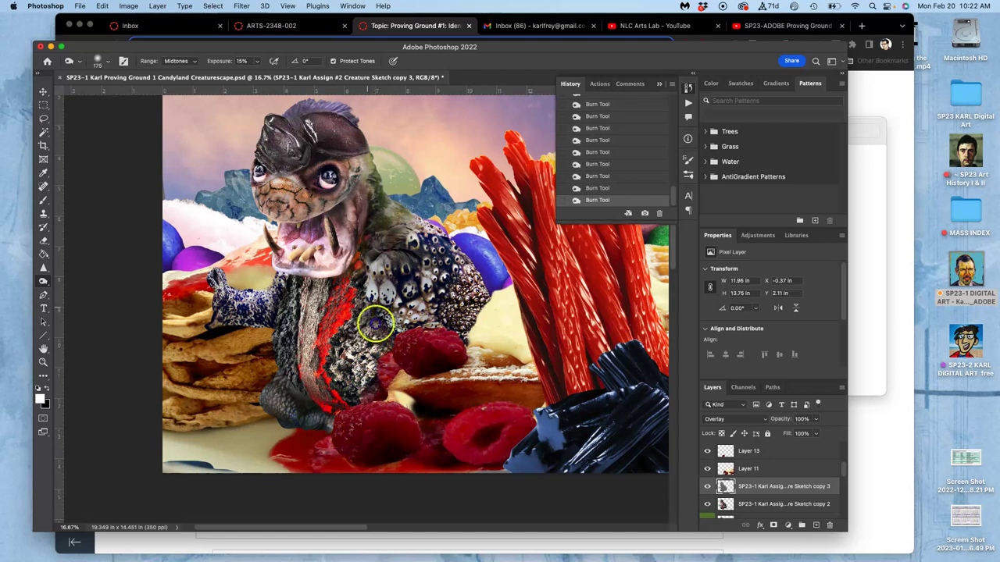
pyautogui.press('[')
pyautogui.press('[')
pyautogui.press('[')
pyautogui.press('[')
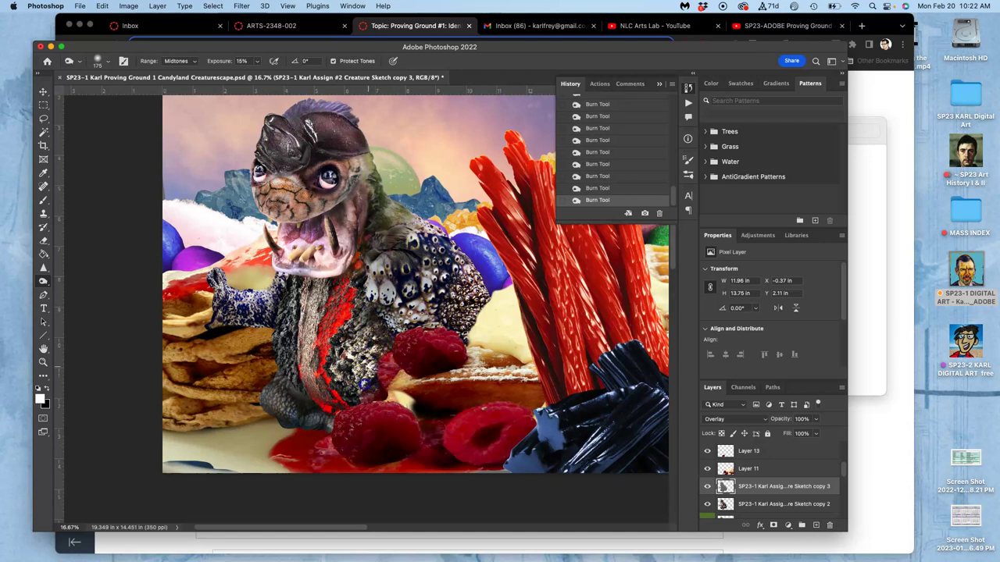
pyautogui.press(']')
pyautogui.press(']')
pyautogui.press(']')
pyautogui.press('[')
pyautogui.press('[')
pyautogui.press('[')
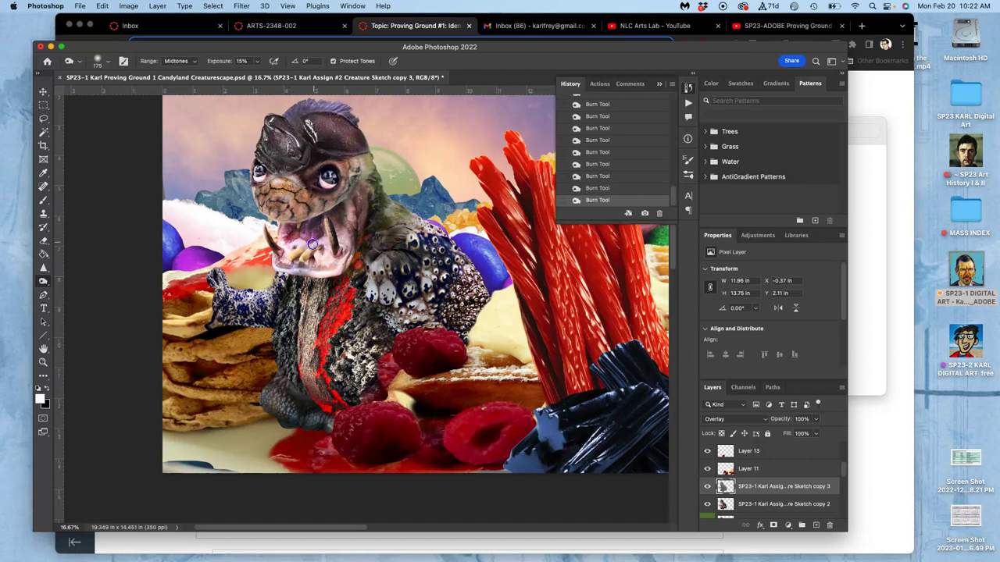
# Step: Burn shadows around the creature's eye, cheek and the shiny dark crest on its head
pyautogui.click(258, 182)
pyautogui.moveTo(277, 218); pyautogui.dragTo(282, 209)
pyautogui.moveTo(297, 118)
pyautogui.mouseDown()
pyautogui.moveTo(263, 131)
pyautogui.moveTo(311, 111)
pyautogui.moveTo(306, 143)
pyautogui.mouseUp()
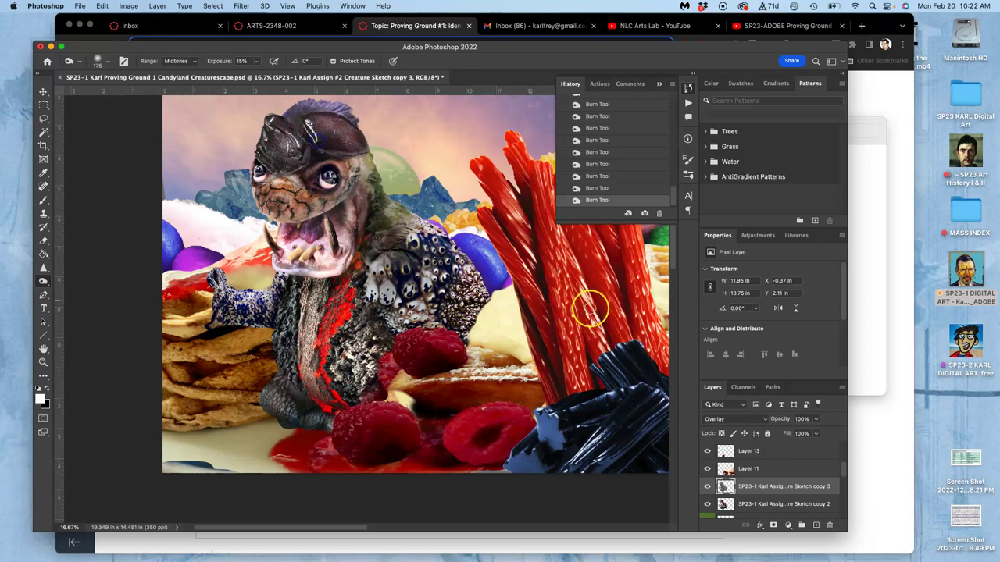
# Step: Inspect the painted shading on the gray layer by switching its blend mode to Normal and back to Overlay
pyautogui.click(727, 419)
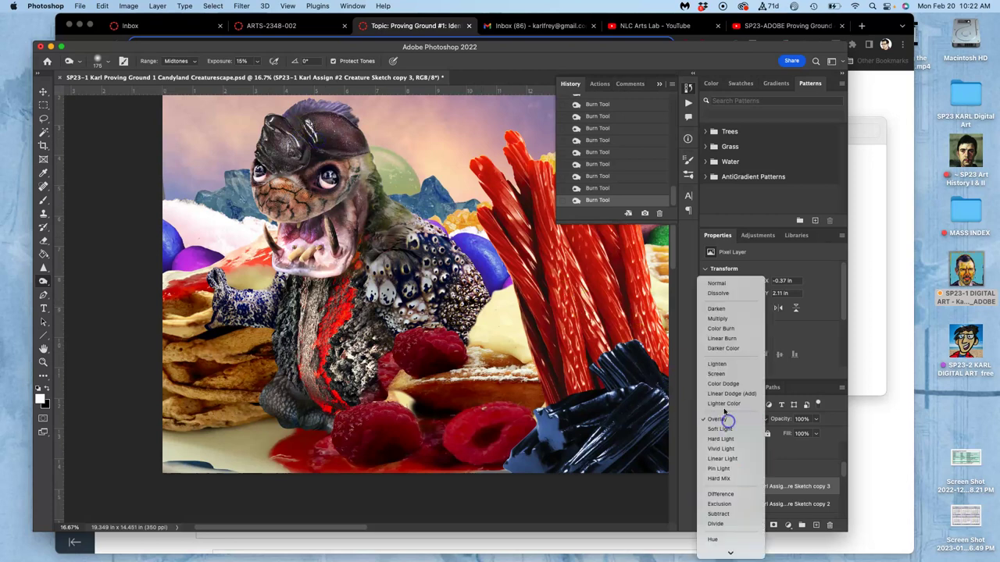
pyautogui.click(716, 283)
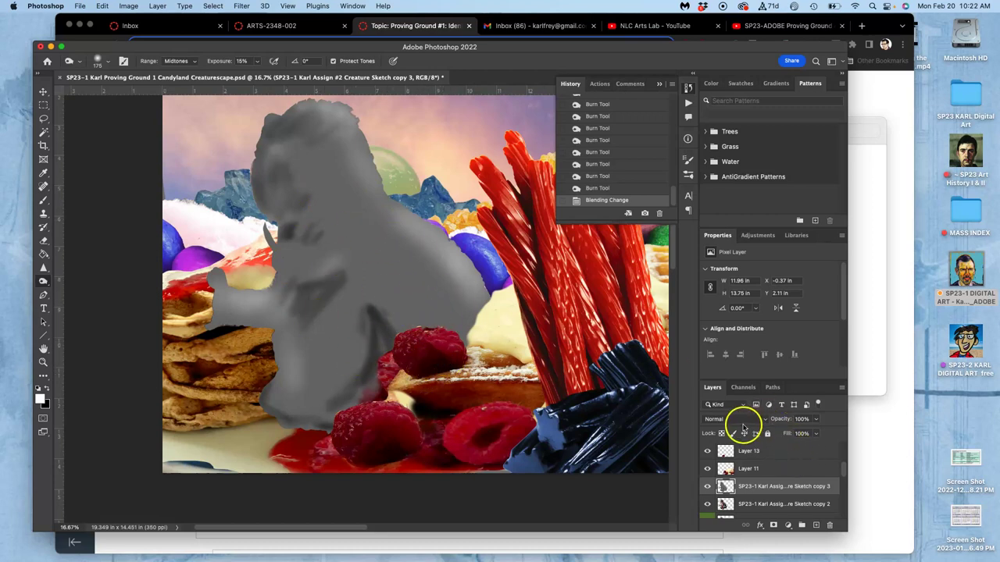
pyautogui.click(739, 422)
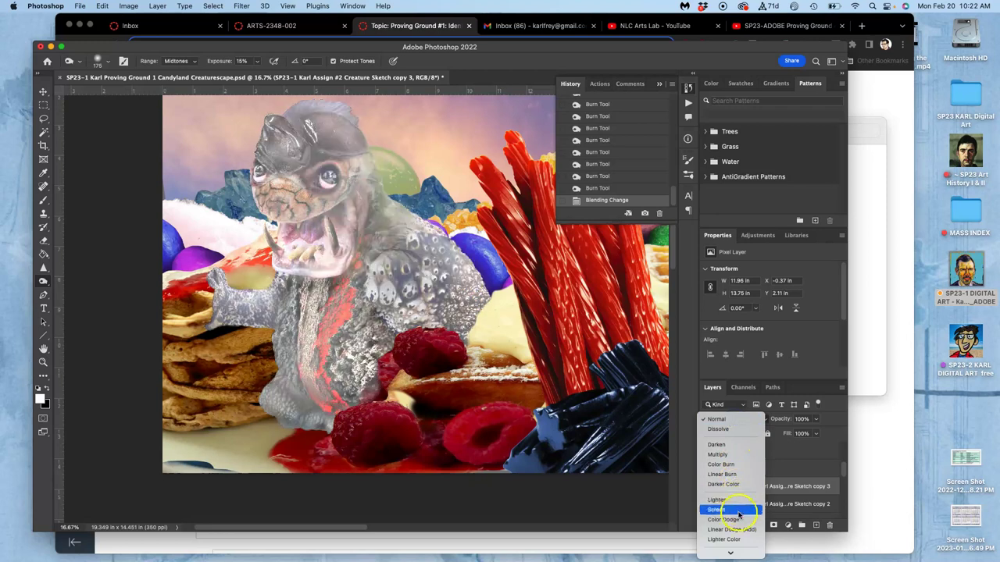
pyautogui.click(720, 474)
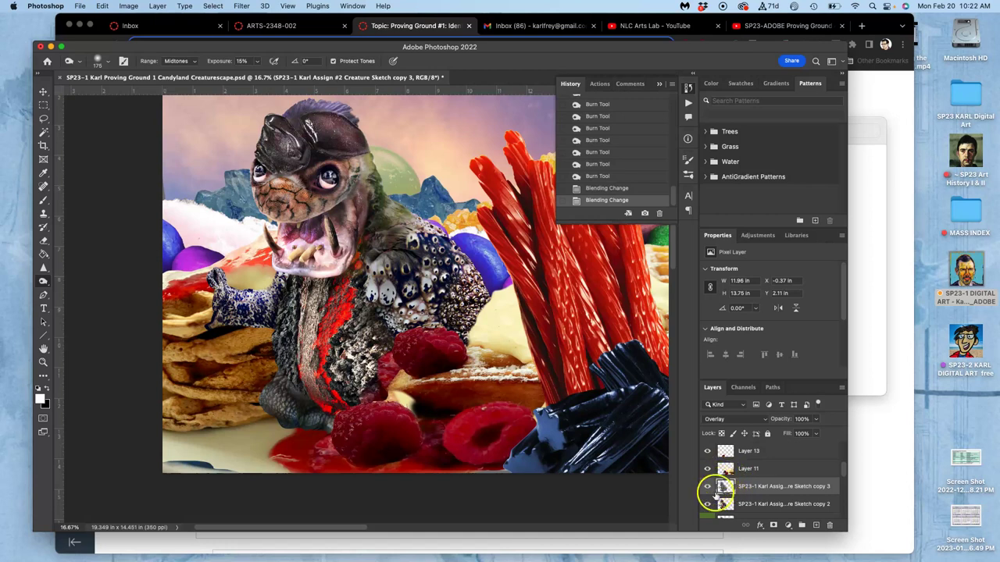
# Step: Compare the creature with and without its shading by repeatedly hiding and showing the Creature Sketch copy 3 layer
pyautogui.click(707, 488)
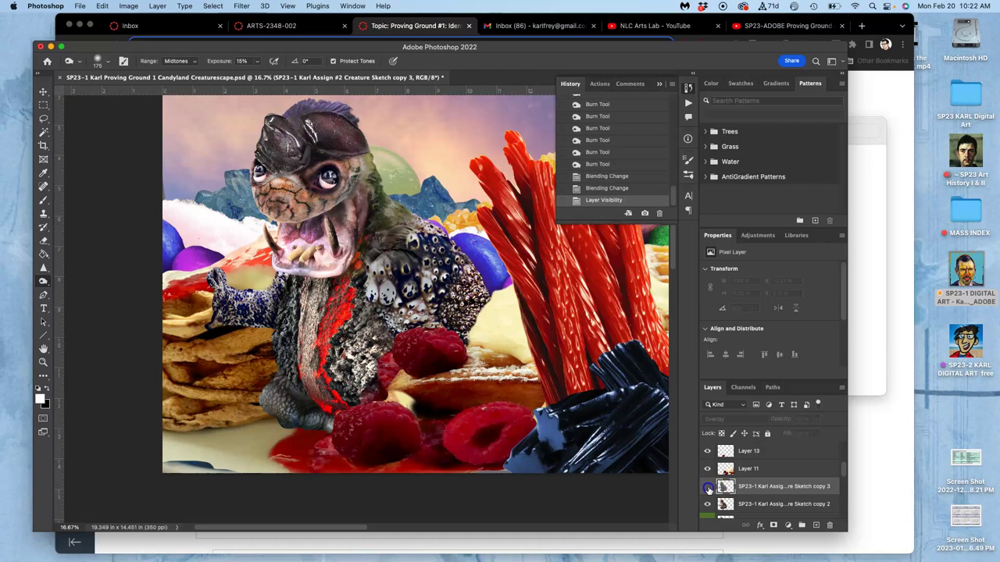
pyautogui.click(707, 488)
pyautogui.click(707, 488)
pyautogui.click(706, 488)
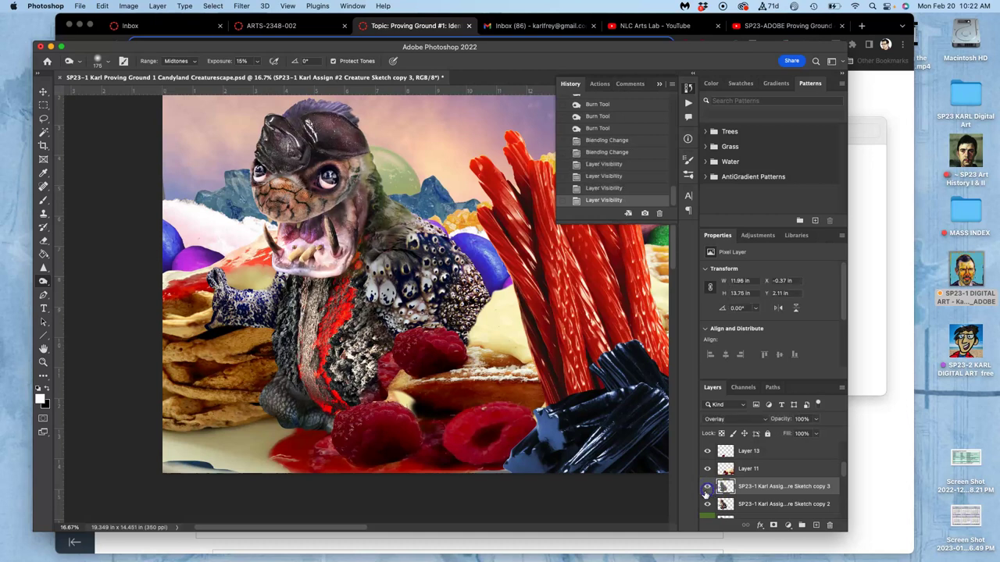
pyautogui.click(707, 488)
pyautogui.click(707, 488)
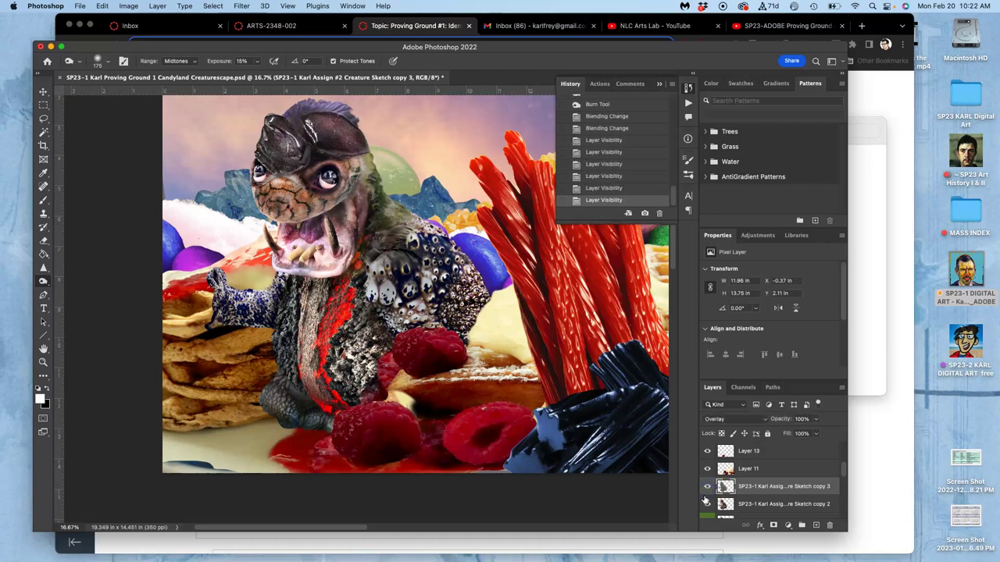
pyautogui.click(707, 491)
pyautogui.click(707, 491)
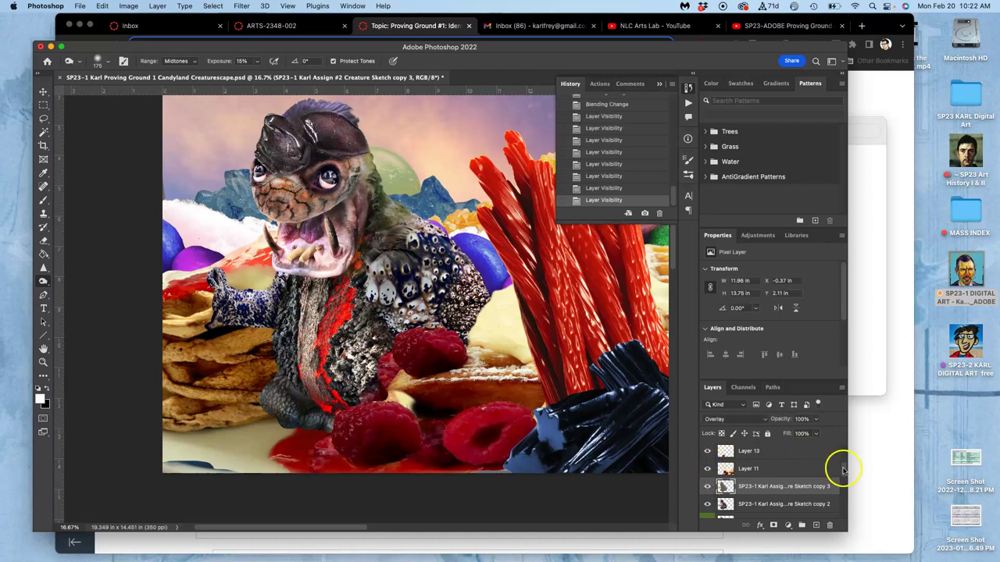
# Step: Show the creature's front arm on Layer 14
pyautogui.moveTo(844, 469); pyautogui.dragTo(844, 462)
pyautogui.click(707, 468)
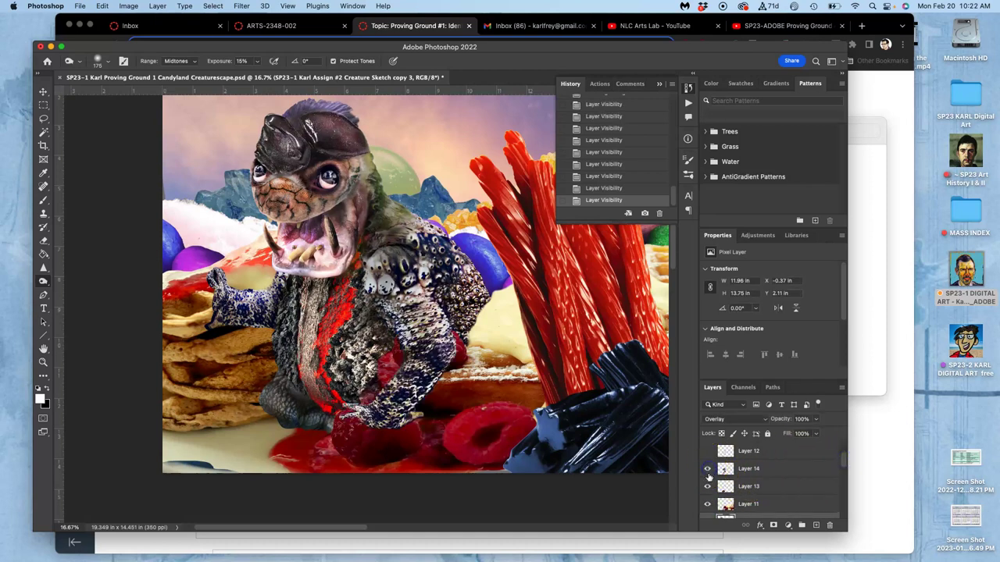
pyautogui.moveTo(484, 356)
pyautogui.mouseDown()
pyautogui.moveTo(461, 383)
pyautogui.moveTo(482, 409)
pyautogui.moveTo(470, 377)
pyautogui.mouseUp()
# Step: Compare the body shading against the visible front arm by hiding and showing the Creature Sketch copy 3 layer
pyautogui.moveTo(844, 463); pyautogui.dragTo(844, 469)
pyautogui.click(707, 487)
pyautogui.click(707, 487)
pyautogui.click(708, 486)
pyautogui.click(707, 487)
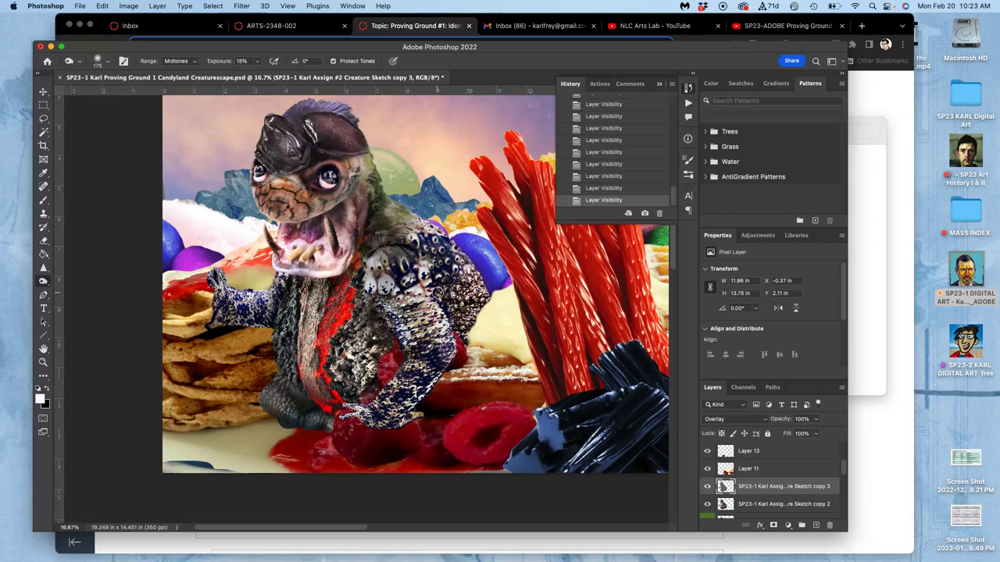
pyautogui.click(707, 485)
pyautogui.click(707, 486)
# Step: Burn the midtones on the creature's head, face, mouth and torso on the Creature Sketch copy 3 layer
pyautogui.moveTo(314, 137)
pyautogui.mouseDown()
pyautogui.moveTo(261, 151)
pyautogui.moveTo(263, 139)
pyautogui.moveTo(286, 163)
pyautogui.mouseUp()
pyautogui.moveTo(301, 199); pyautogui.dragTo(278, 180)
pyautogui.moveTo(299, 238)
pyautogui.mouseDown()
pyautogui.moveTo(282, 211)
pyautogui.moveTo(303, 258)
pyautogui.mouseUp()
pyautogui.moveTo(304, 294)
pyautogui.mouseDown()
pyautogui.moveTo(310, 381)
pyautogui.moveTo(300, 330)
pyautogui.moveTo(300, 386)
pyautogui.mouseUp()
pyautogui.moveTo(396, 422); pyautogui.dragTo(396, 423)
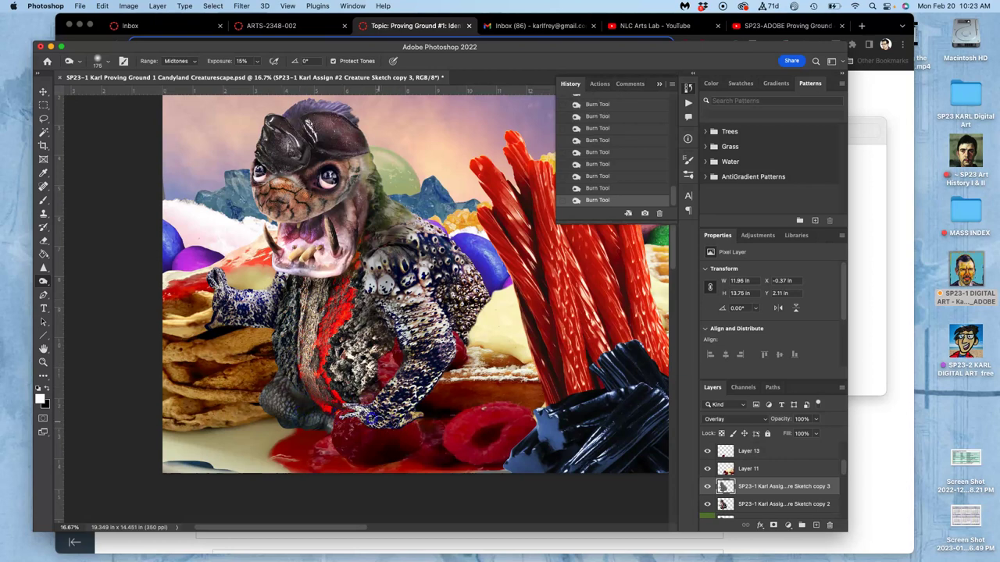
# Step: Burn the inner edge of the front arm down to the hand on Layer 14 at 15% exposure
pyautogui.moveTo(844, 471); pyautogui.dragTo(846, 467)
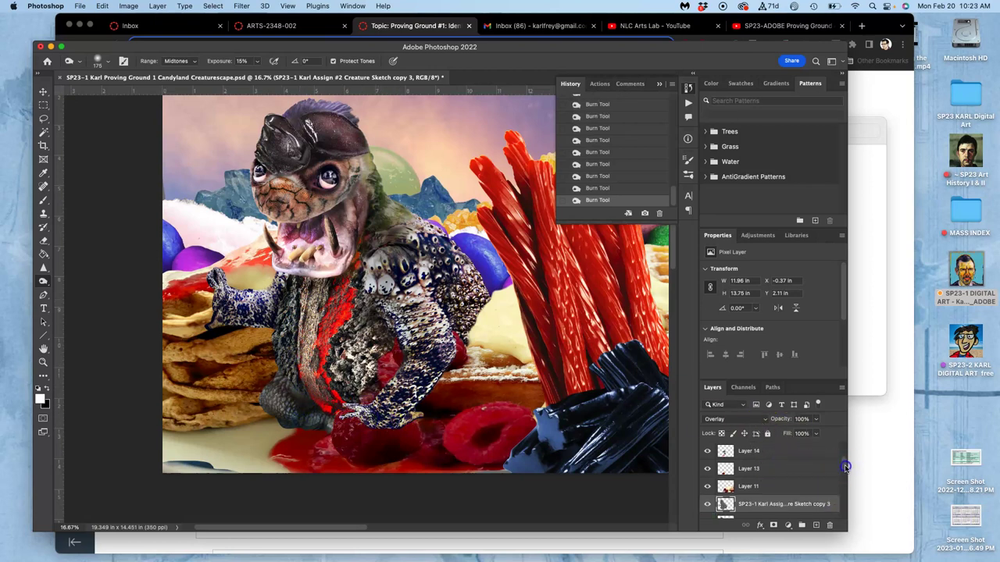
pyautogui.click(764, 452)
pyautogui.click(707, 451)
pyautogui.click(707, 452)
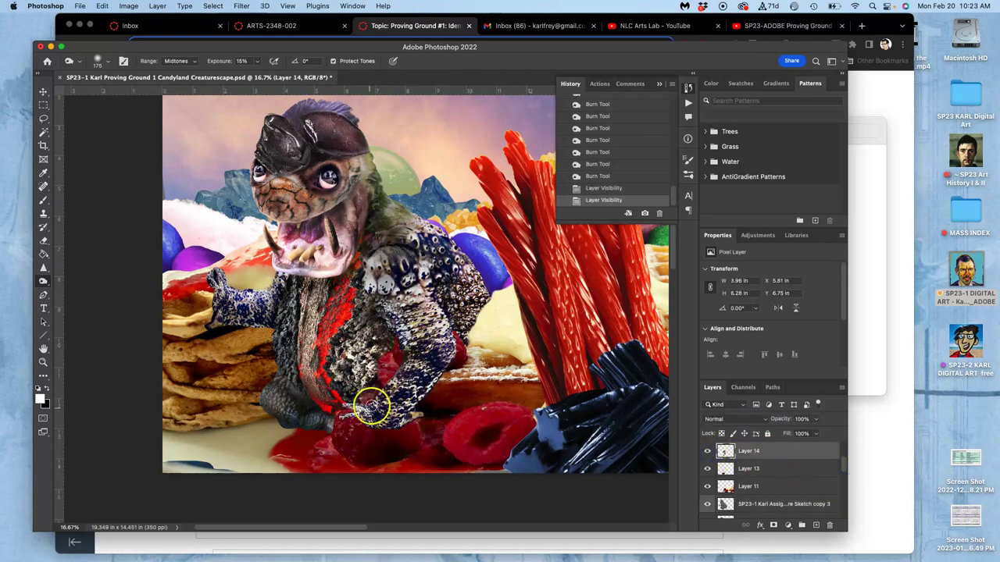
pyautogui.press('super+equal')
pyautogui.press('super+equal')
pyautogui.scroll(-5, 402, 383)
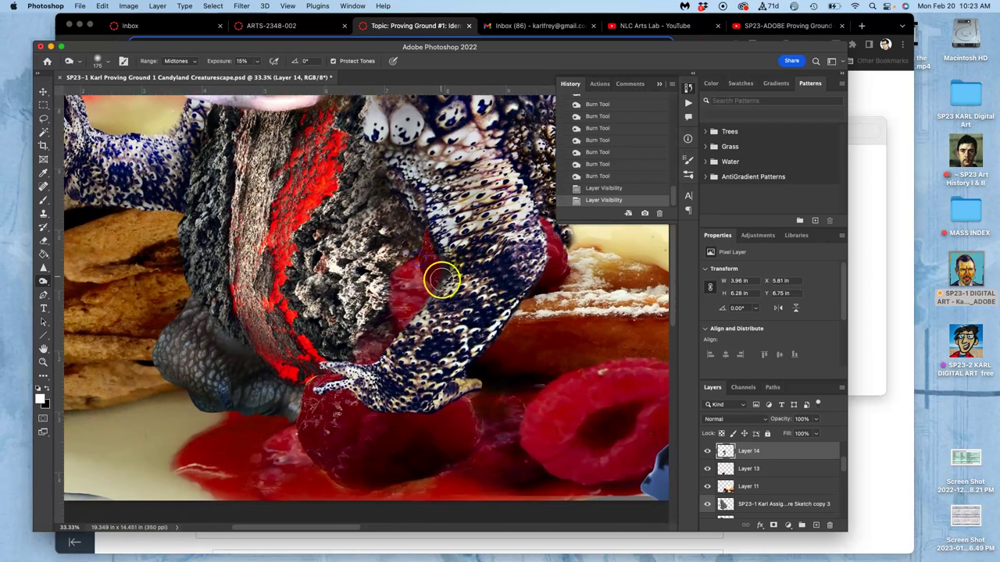
pyautogui.moveTo(412, 334)
pyautogui.mouseDown()
pyautogui.moveTo(446, 297)
pyautogui.moveTo(414, 325)
pyautogui.mouseUp()
pyautogui.moveTo(426, 221)
pyautogui.mouseDown()
pyautogui.moveTo(447, 248)
pyautogui.moveTo(415, 160)
pyautogui.moveTo(417, 176)
pyautogui.moveTo(425, 149)
pyautogui.moveTo(465, 245)
pyautogui.moveTo(443, 191)
pyautogui.moveTo(436, 202)
pyautogui.moveTo(430, 163)
pyautogui.moveTo(463, 251)
pyautogui.moveTo(449, 305)
pyautogui.moveTo(402, 370)
pyautogui.moveTo(361, 383)
pyautogui.moveTo(359, 357)
pyautogui.moveTo(333, 375)
pyautogui.moveTo(339, 365)
pyautogui.moveTo(340, 396)
pyautogui.moveTo(349, 389)
pyautogui.moveTo(334, 385)
pyautogui.moveTo(397, 407)
pyautogui.mouseUp()
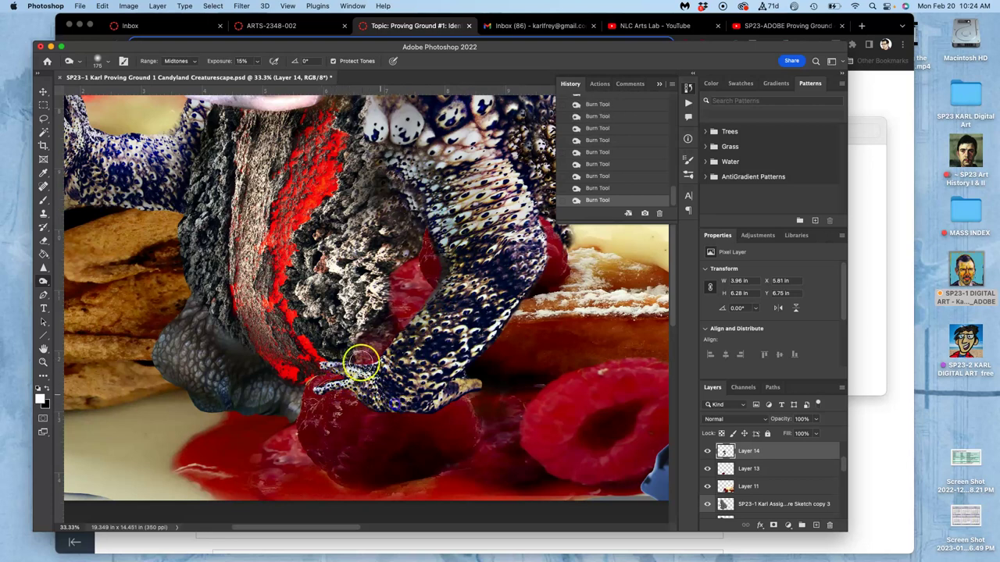
# Step: Burn more shadow into Layer 14's front arm from below the shoulder down to the fingers
pyautogui.moveTo(286, 138)
pyautogui.mouseDown()
pyautogui.moveTo(250, 245)
pyautogui.moveTo(263, 273)
pyautogui.moveTo(274, 267)
pyautogui.moveTo(268, 257)
pyautogui.moveTo(323, 305)
pyautogui.moveTo(350, 398)
pyautogui.moveTo(315, 391)
pyautogui.moveTo(408, 408)
pyautogui.moveTo(404, 357)
pyautogui.moveTo(397, 372)
pyautogui.moveTo(428, 438)
pyautogui.mouseUp()
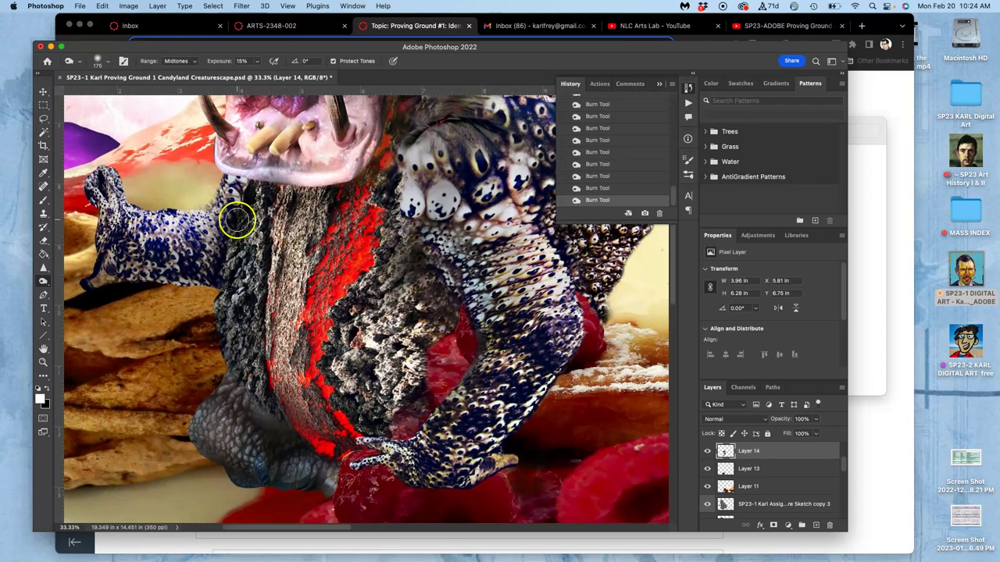
pyautogui.moveTo(223, 211)
pyautogui.mouseDown()
pyautogui.moveTo(217, 202)
pyautogui.moveTo(232, 229)
pyautogui.mouseUp()
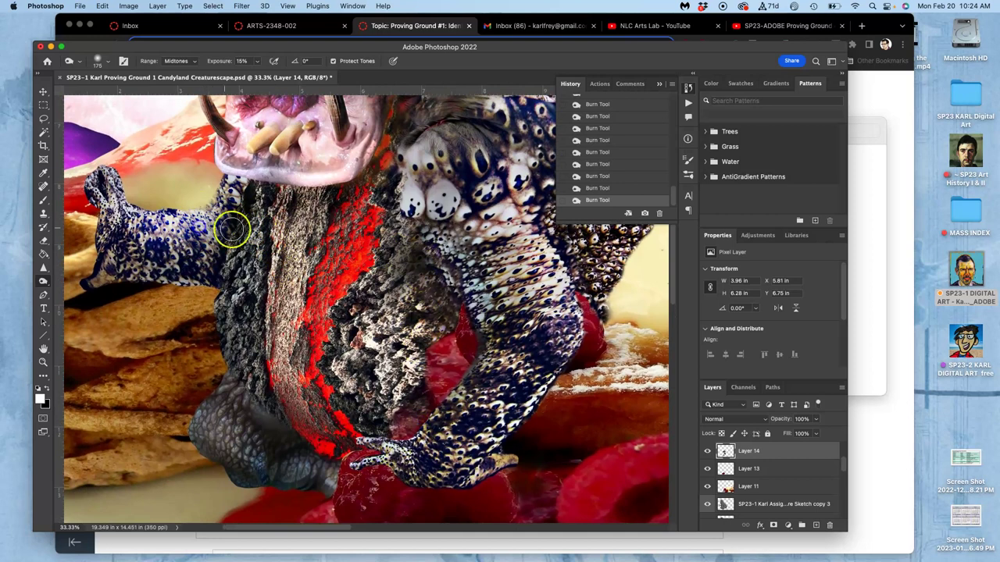
pyautogui.moveTo(425, 224)
pyautogui.mouseDown()
pyautogui.moveTo(463, 337)
pyautogui.moveTo(508, 339)
pyautogui.moveTo(471, 229)
pyautogui.moveTo(402, 212)
pyautogui.moveTo(420, 175)
pyautogui.moveTo(409, 160)
pyautogui.moveTo(424, 203)
pyautogui.moveTo(428, 166)
pyautogui.moveTo(445, 208)
pyautogui.moveTo(423, 220)
pyautogui.moveTo(485, 225)
pyautogui.mouseUp()
pyautogui.moveTo(510, 259)
pyautogui.mouseDown()
pyautogui.moveTo(473, 380)
pyautogui.moveTo(433, 428)
pyautogui.moveTo(461, 390)
pyautogui.moveTo(404, 440)
pyautogui.moveTo(408, 461)
pyautogui.mouseUp()
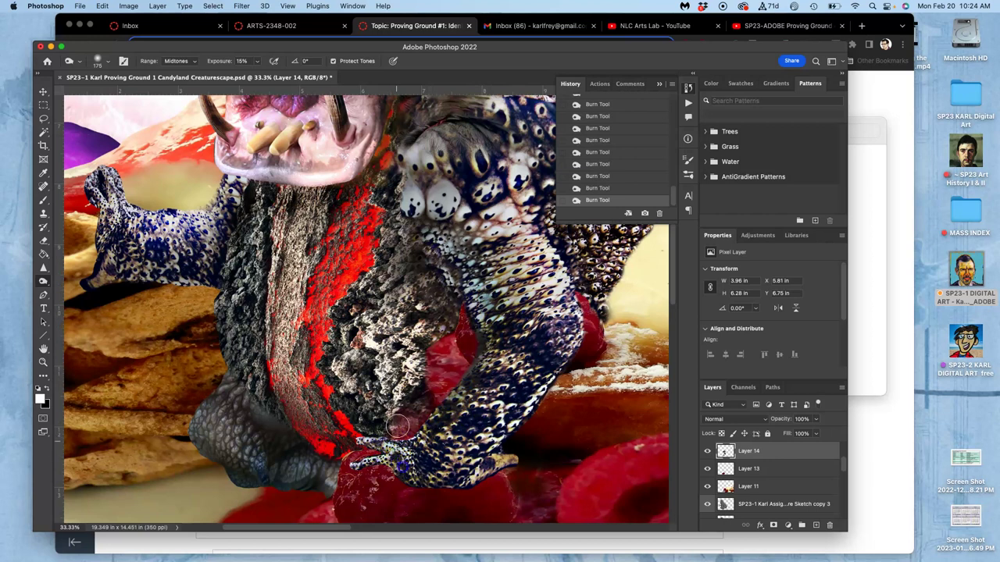
# Step: Burn the rocky belly area beside the front arm on the Creature Sketch copy 3 layer
pyautogui.click(746, 504)
pyautogui.moveTo(430, 326)
pyautogui.mouseDown()
pyautogui.moveTo(381, 333)
pyautogui.moveTo(367, 359)
pyautogui.moveTo(433, 316)
pyautogui.moveTo(413, 372)
pyautogui.moveTo(397, 312)
pyautogui.mouseUp()
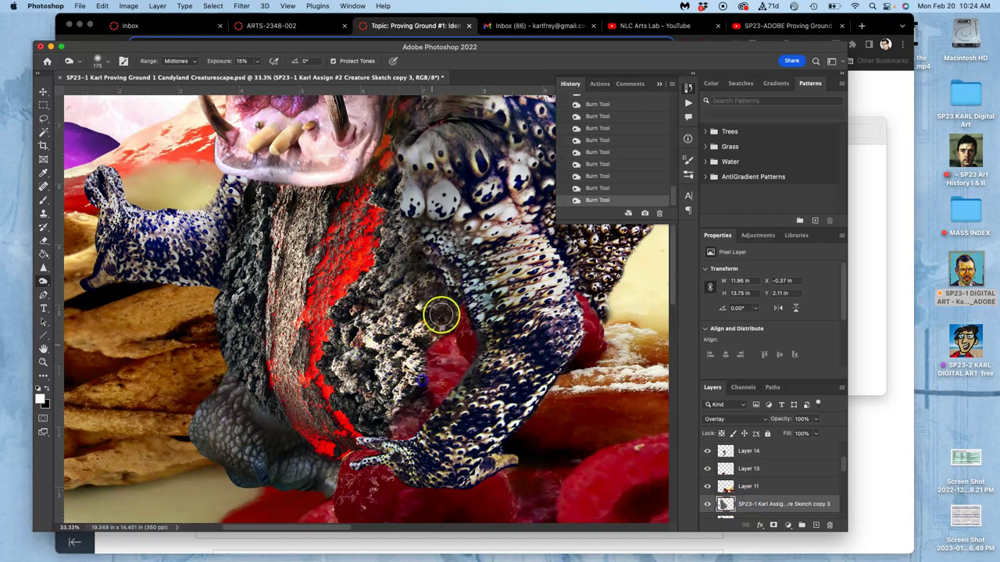
pyautogui.scroll(-3, 448, 275)
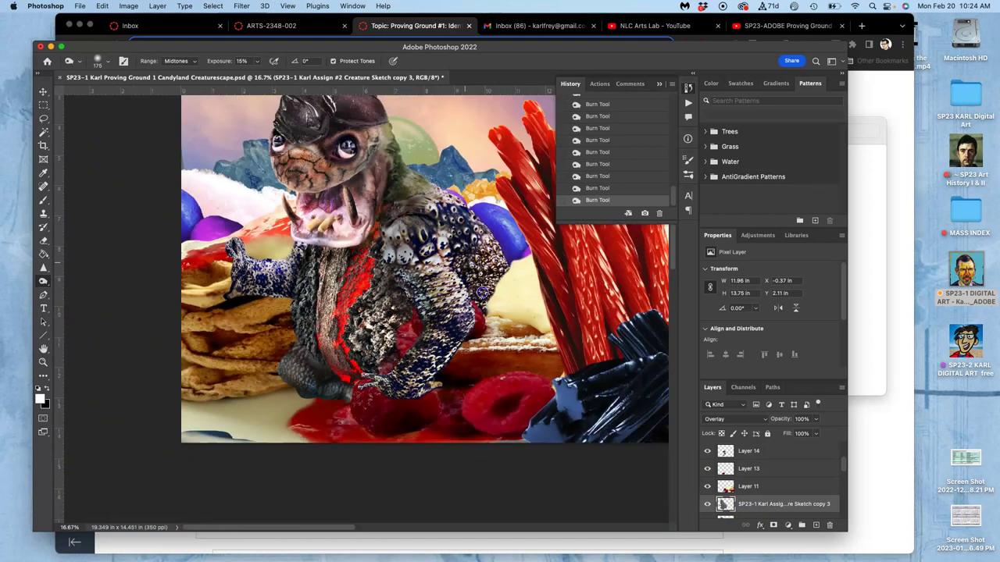
pyautogui.moveTo(388, 339)
pyautogui.mouseDown()
pyautogui.moveTo(364, 333)
pyautogui.moveTo(380, 333)
pyautogui.moveTo(378, 316)
pyautogui.moveTo(370, 340)
pyautogui.moveTo(362, 295)
pyautogui.mouseUp()
pyautogui.moveTo(534, 314)
pyautogui.mouseDown()
pyautogui.moveTo(441, 287)
pyautogui.moveTo(464, 290)
pyautogui.moveTo(396, 333)
pyautogui.mouseUp()
# Step: Burn the highlights of the rocky belly on the Creature Sketch copy 3 layer with a 348 px soft brush
pyautogui.click(183, 61)
pyautogui.click(179, 71)
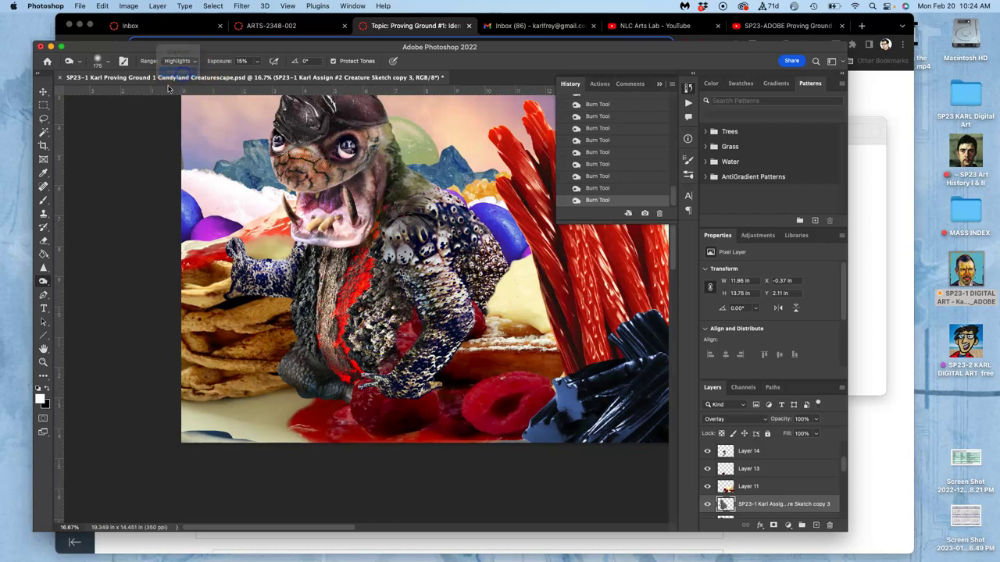
pyautogui.click(102, 61)
pyautogui.moveTo(126, 95); pyautogui.dragTo(145, 95)
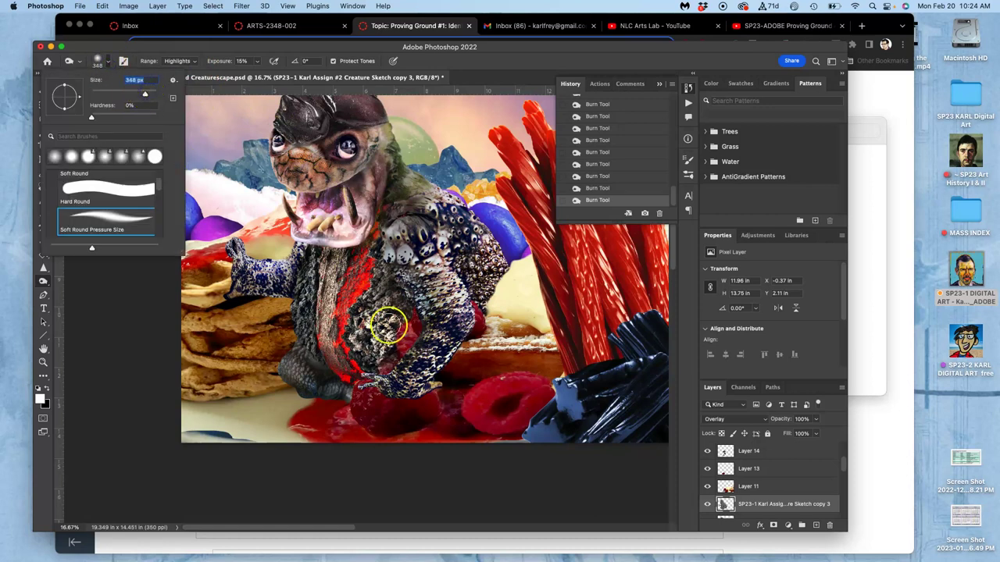
pyautogui.click(388, 326)
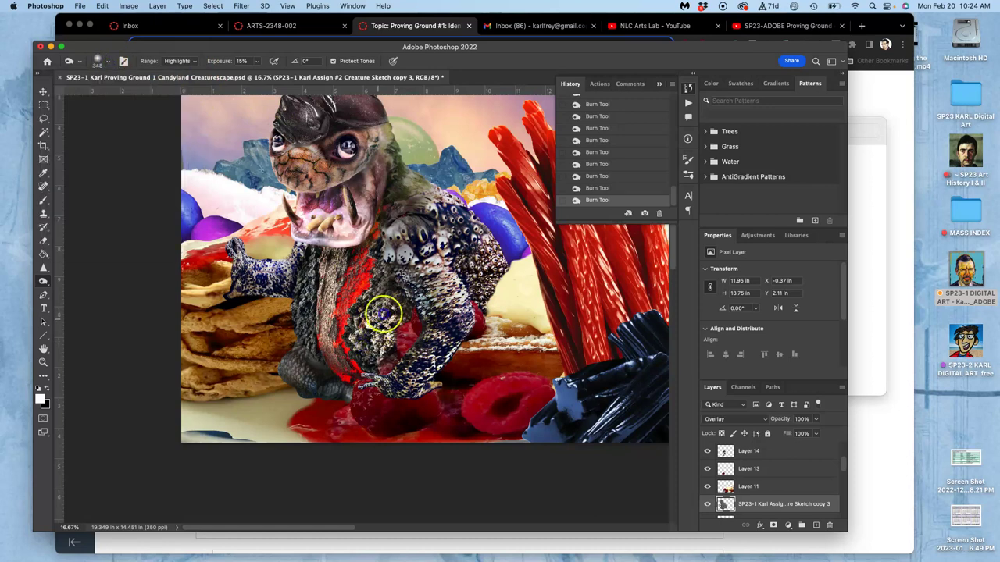
pyautogui.moveTo(385, 349); pyautogui.dragTo(383, 353)
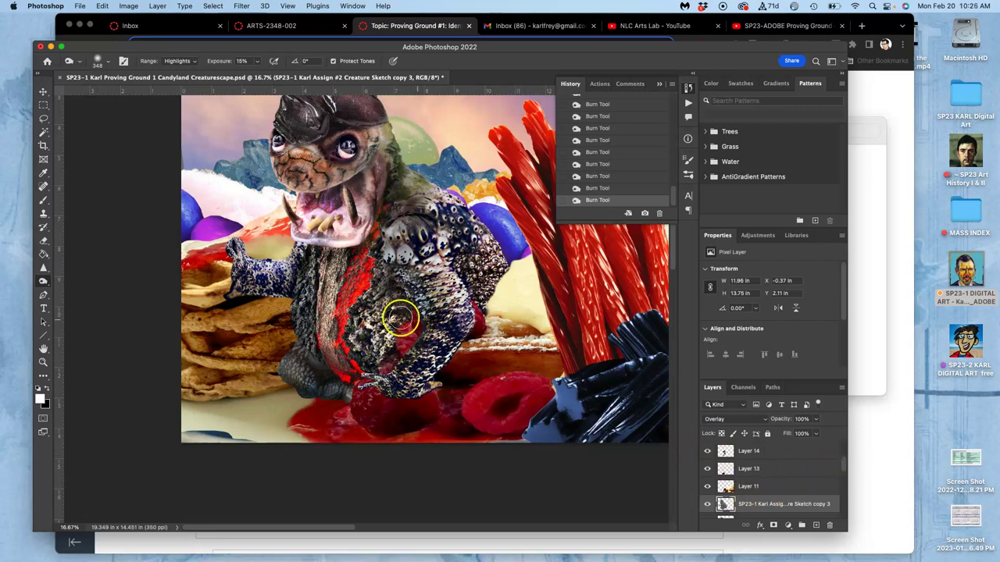
# Step: Burn the gray belly area of Creature Sketch copy 3 in Normal blend mode and return the layer to Overlay
pyautogui.scroll(4, 399, 316)
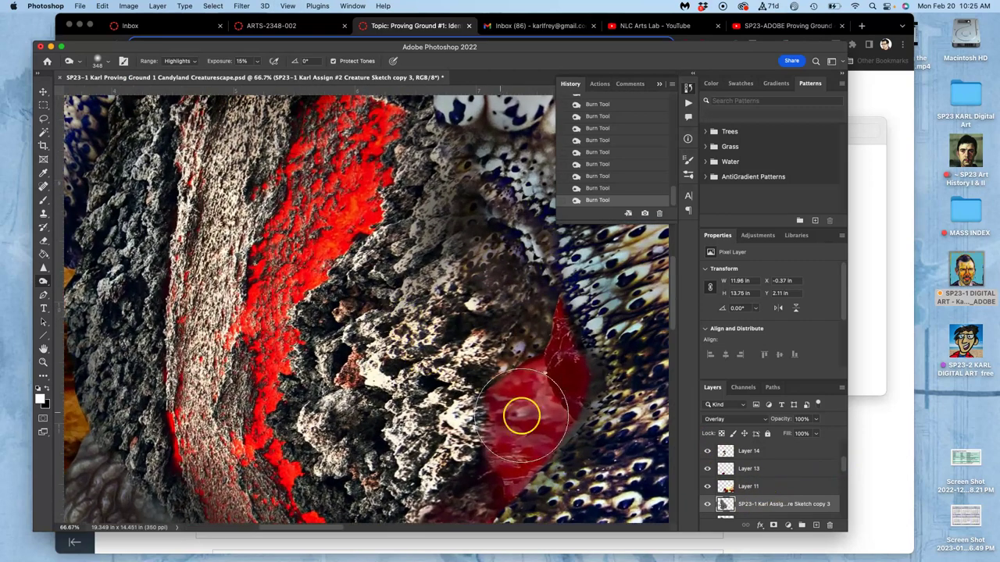
pyautogui.click(719, 419)
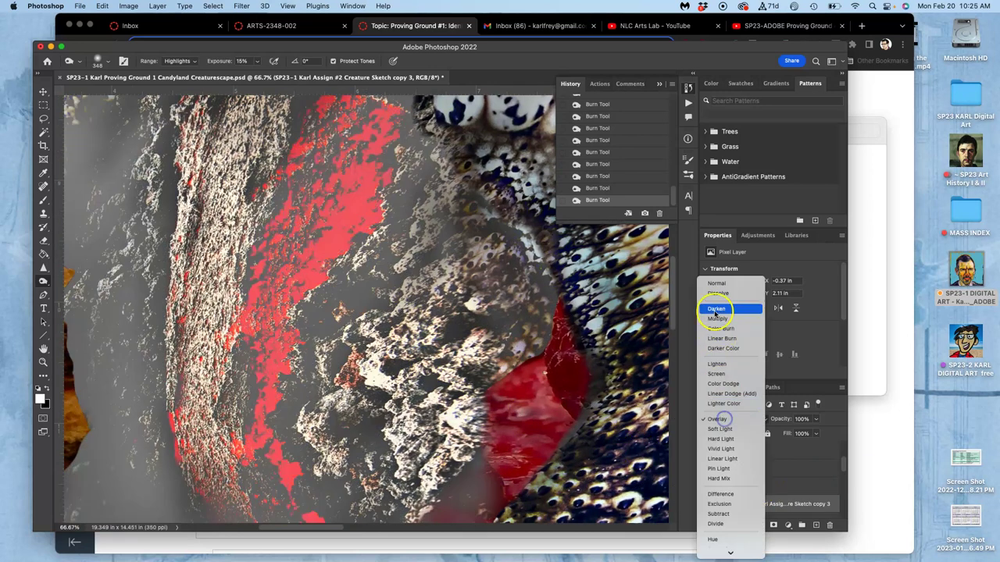
pyautogui.click(715, 286)
pyautogui.moveTo(331, 371)
pyautogui.mouseDown()
pyautogui.moveTo(317, 323)
pyautogui.moveTo(295, 361)
pyautogui.moveTo(307, 364)
pyautogui.moveTo(328, 333)
pyautogui.moveTo(334, 418)
pyautogui.moveTo(351, 467)
pyautogui.mouseUp()
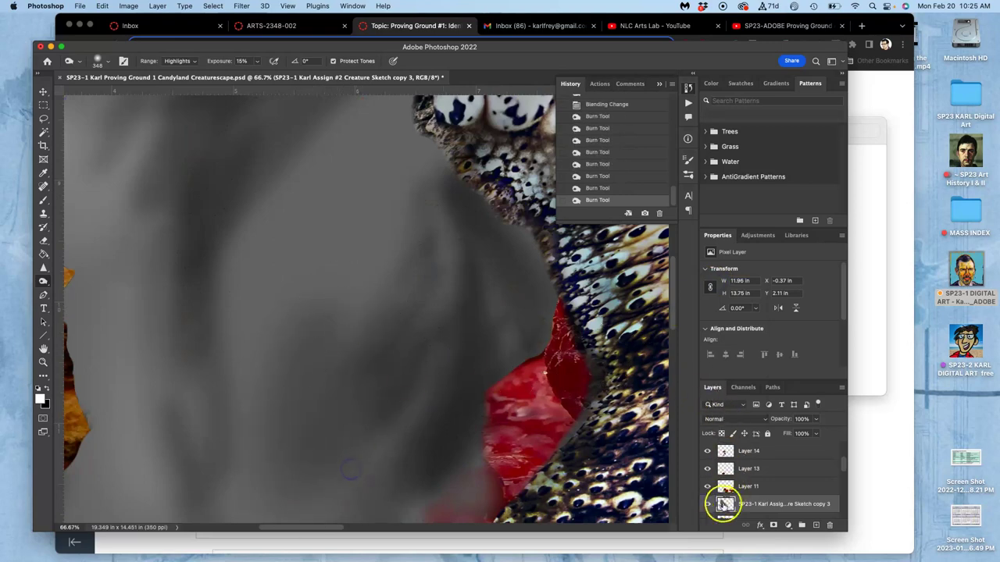
pyautogui.click(726, 418)
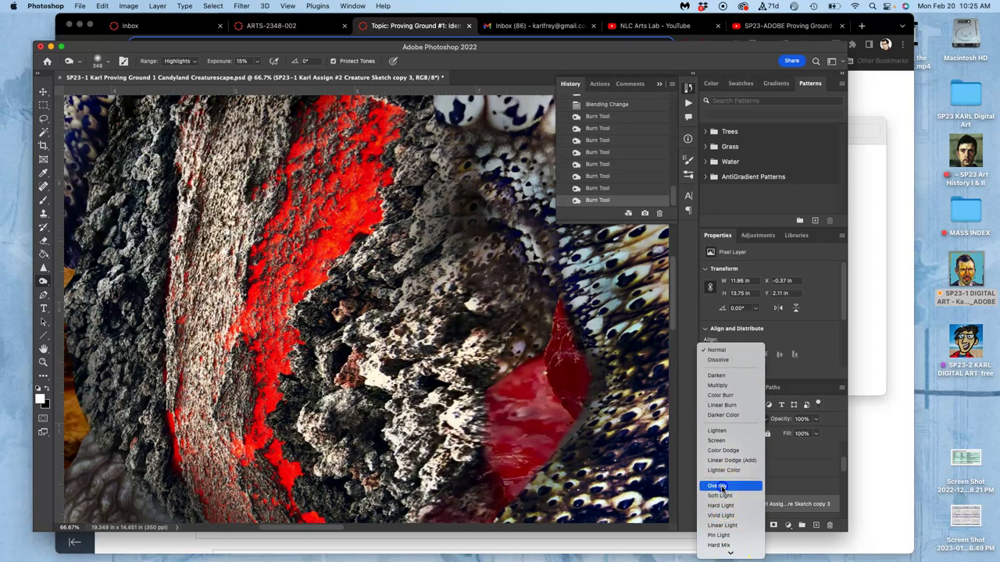
pyautogui.click(717, 487)
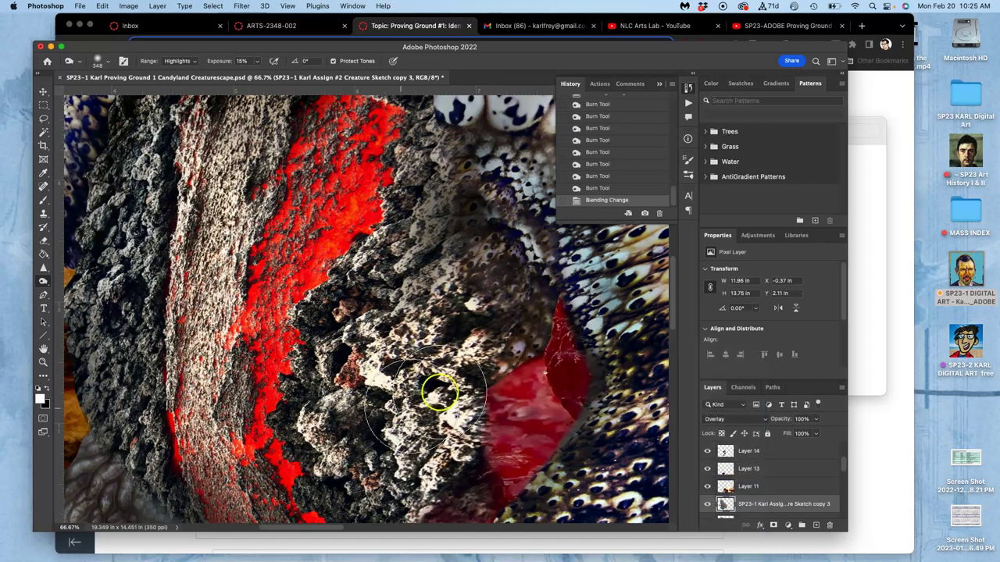
# Step: Burn the highlights on the rocky belly texture beside the front arm on the Creature Sketch copy 2 layer
pyautogui.moveTo(845, 466); pyautogui.dragTo(845, 473)
pyautogui.click(786, 486)
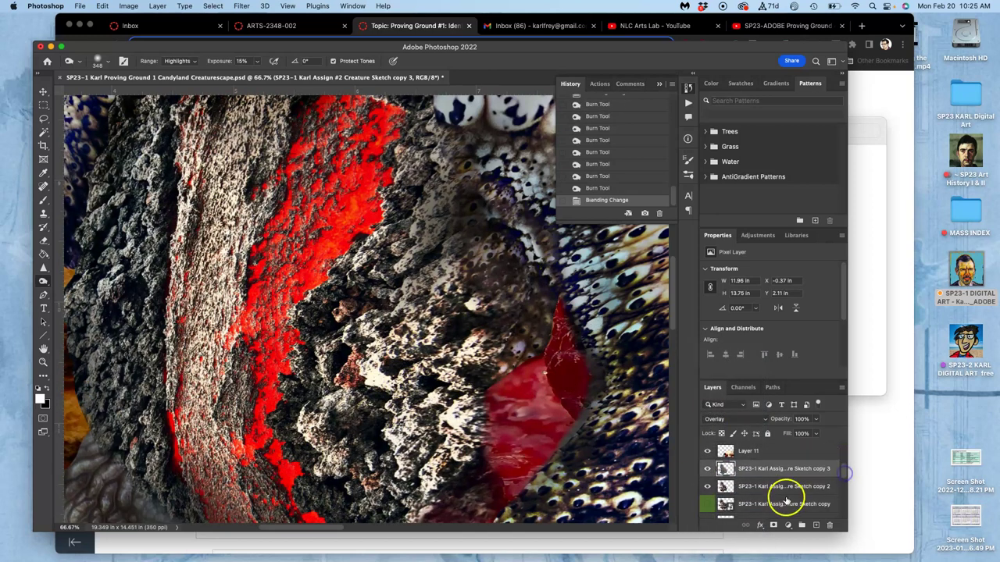
pyautogui.click(707, 486)
pyautogui.click(707, 487)
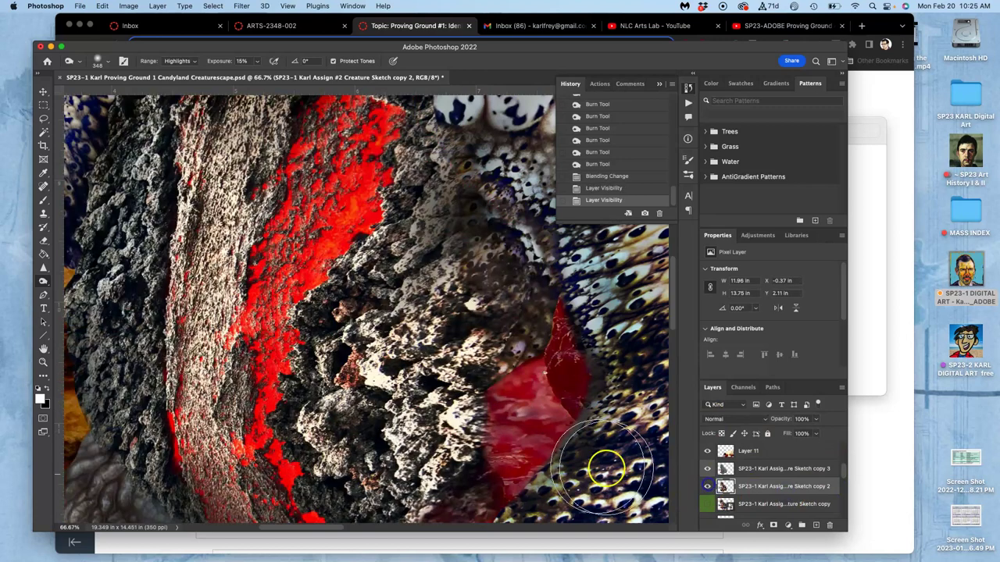
pyautogui.moveTo(420, 375)
pyautogui.mouseDown()
pyautogui.moveTo(400, 328)
pyautogui.moveTo(440, 391)
pyautogui.moveTo(418, 480)
pyautogui.moveTo(466, 330)
pyautogui.moveTo(461, 309)
pyautogui.moveTo(345, 351)
pyautogui.mouseUp()
pyautogui.moveTo(426, 245)
pyautogui.mouseDown()
pyautogui.moveTo(437, 316)
pyautogui.moveTo(428, 423)
pyautogui.moveTo(441, 444)
pyautogui.moveTo(452, 440)
pyautogui.moveTo(439, 483)
pyautogui.moveTo(410, 500)
pyautogui.moveTo(389, 478)
pyautogui.moveTo(398, 361)
pyautogui.mouseUp()
pyautogui.moveTo(509, 338)
pyautogui.mouseDown()
pyautogui.moveTo(444, 394)
pyautogui.moveTo(465, 370)
pyautogui.moveTo(466, 414)
pyautogui.mouseUp()
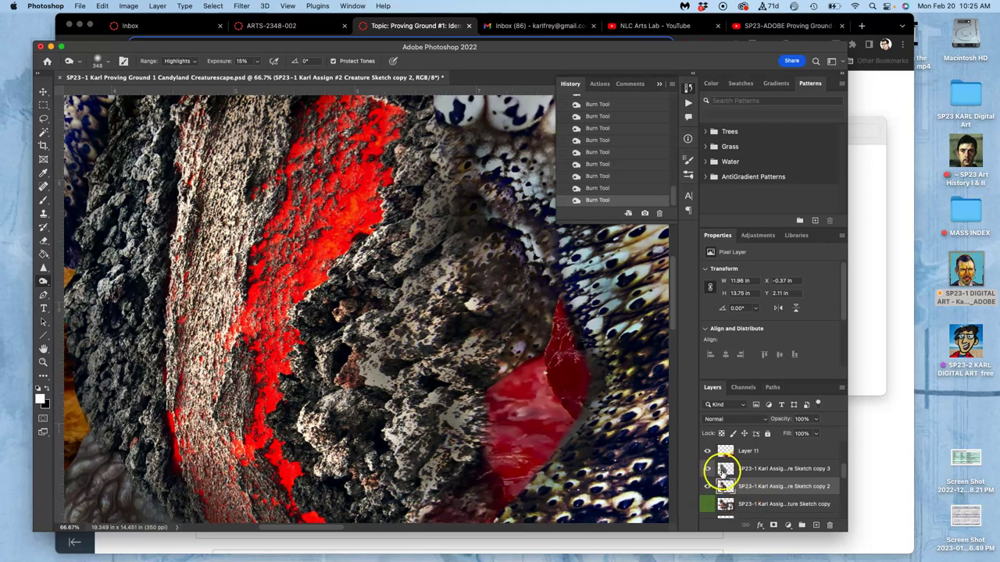
# Step: Burn the midtones along the belly edge nearest the front arm on the Creature Sketch copy 3 layer
pyautogui.click(748, 454)
pyautogui.click(750, 470)
pyautogui.click(707, 469)
pyautogui.click(707, 469)
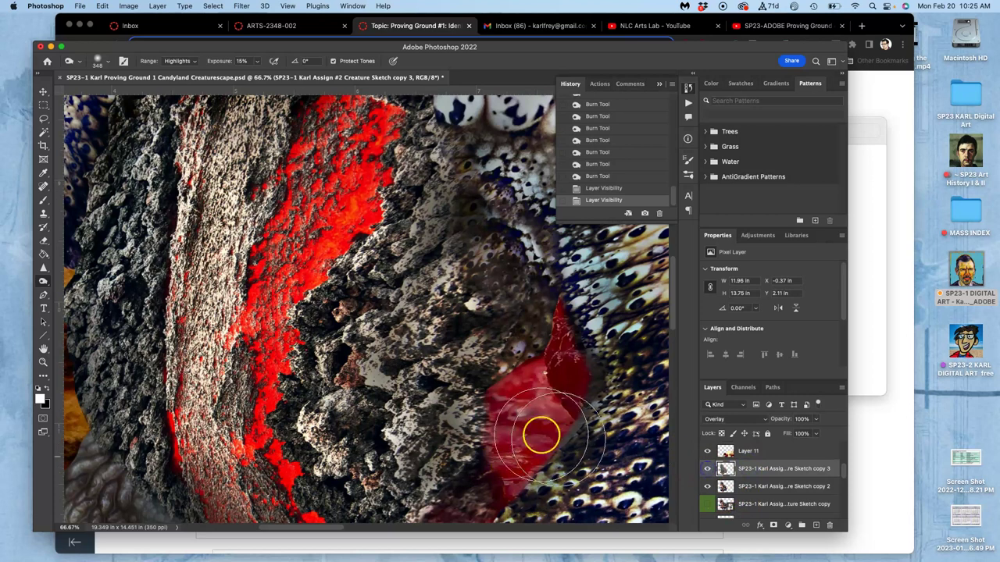
pyautogui.click(178, 61)
pyautogui.click(178, 52)
pyautogui.moveTo(505, 341)
pyautogui.mouseDown()
pyautogui.moveTo(461, 398)
pyautogui.moveTo(457, 422)
pyautogui.moveTo(467, 429)
pyautogui.moveTo(470, 413)
pyautogui.mouseUp()
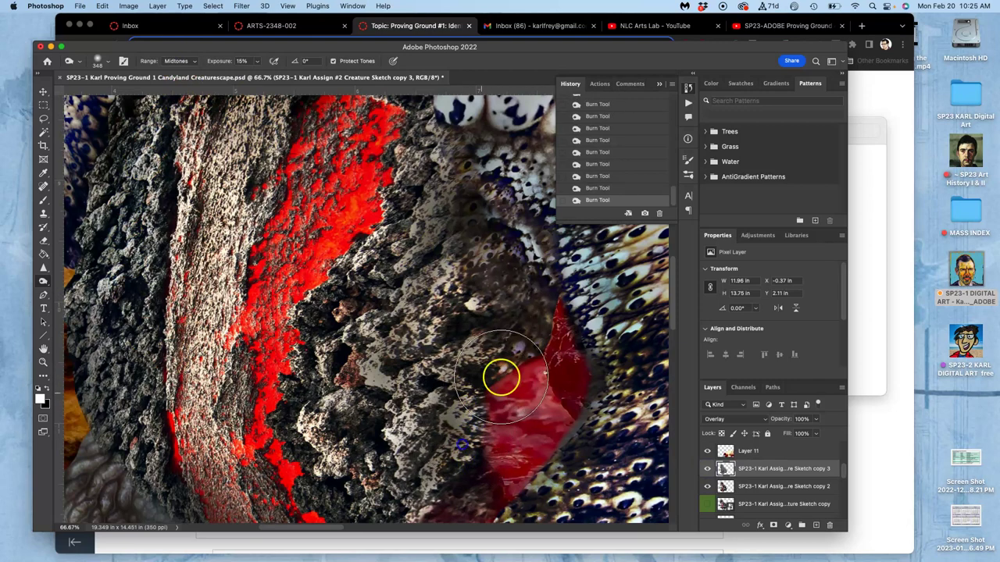
# Step: Compare the creature with and without the Creature Sketch copy 3 shading layer in the full composition
pyautogui.press('super+minus')
pyautogui.press('super+minus')
pyautogui.press('super+minus')
pyautogui.press('super+minus')
pyautogui.press('super+minus')
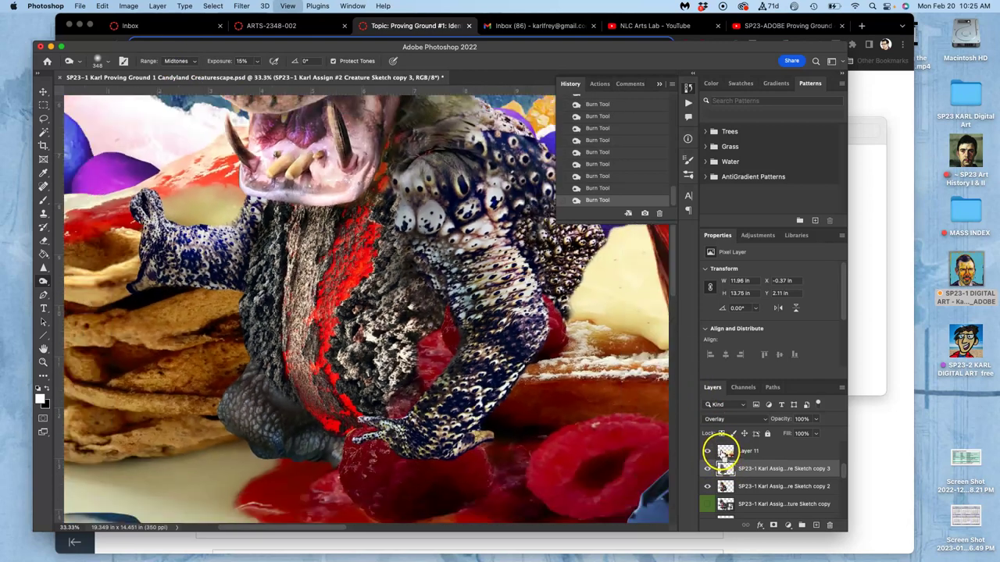
pyautogui.click(708, 469)
pyautogui.click(707, 469)
pyautogui.click(707, 469)
pyautogui.click(708, 469)
pyautogui.click(708, 469)
pyautogui.click(708, 470)
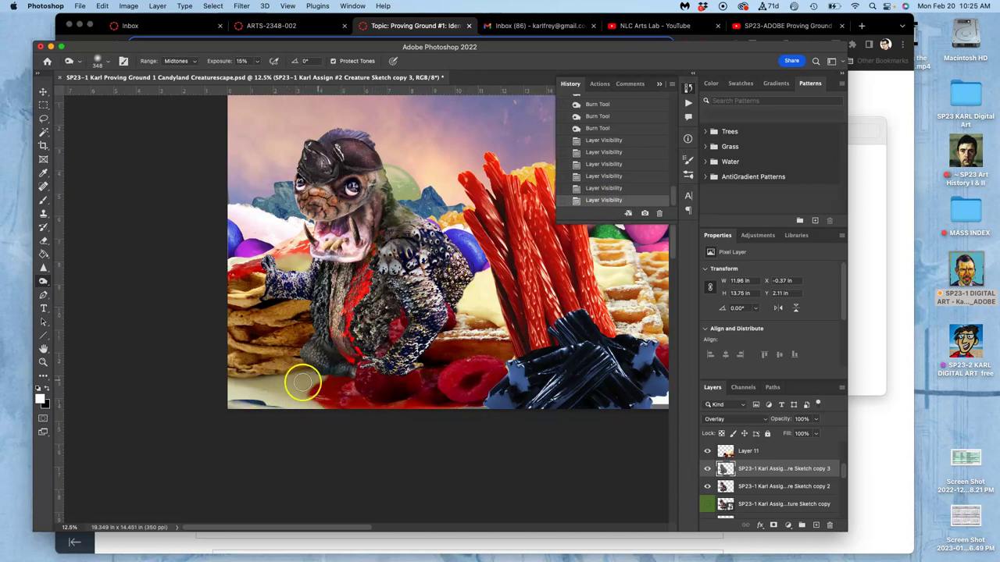
pyautogui.moveTo(383, 250); pyautogui.dragTo(388, 287)
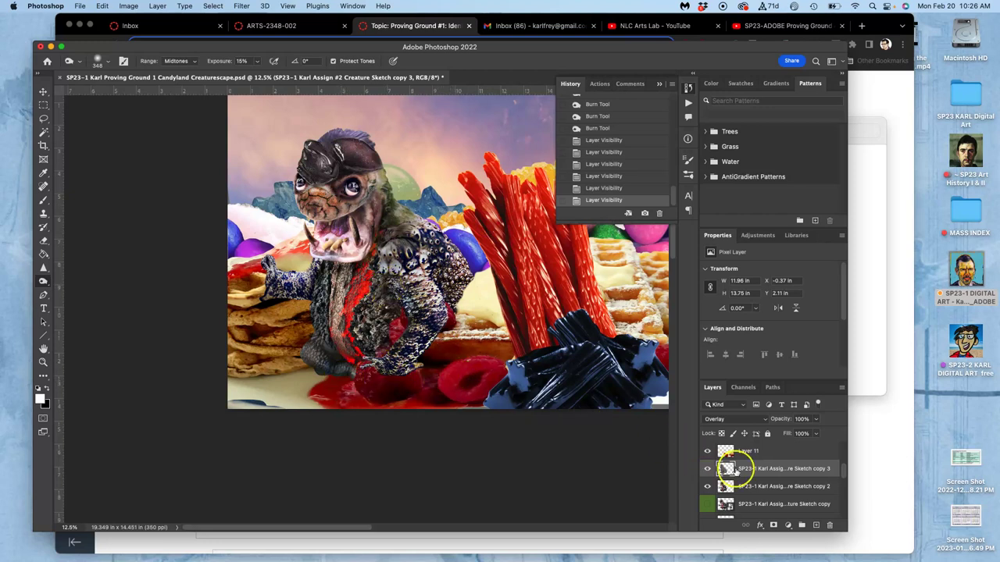
# Step: Duplicate the Creature Sketch copy 2 layer and place the duplicate directly above Creature Sketch copy 3
pyautogui.click(756, 489)
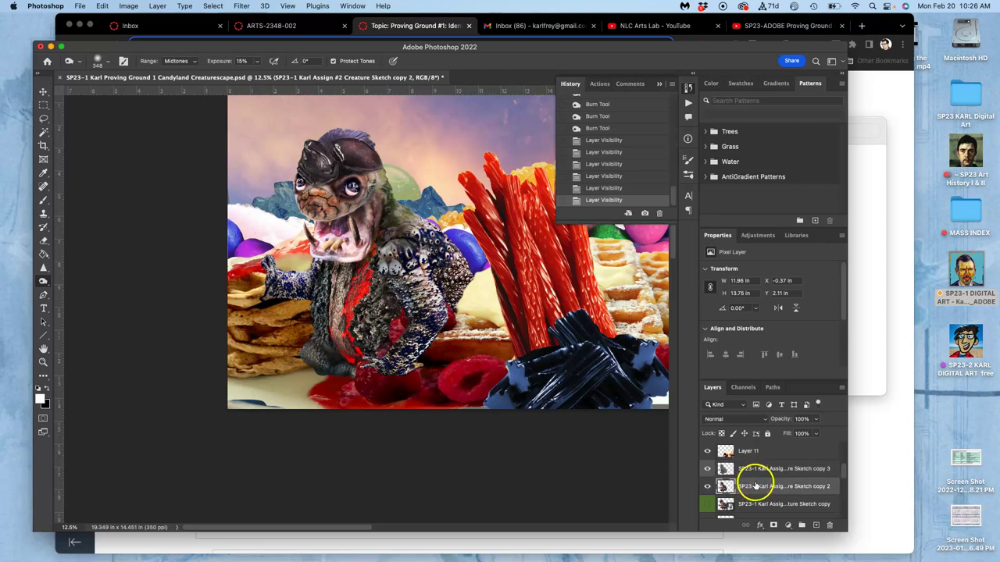
pyautogui.press('super+j')
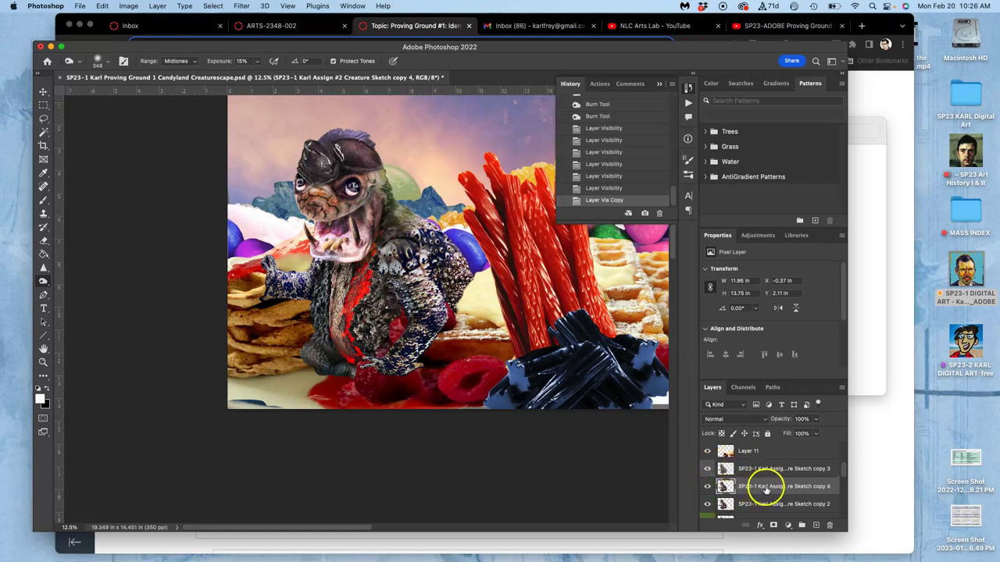
pyautogui.moveTo(815, 480); pyautogui.dragTo(796, 464)
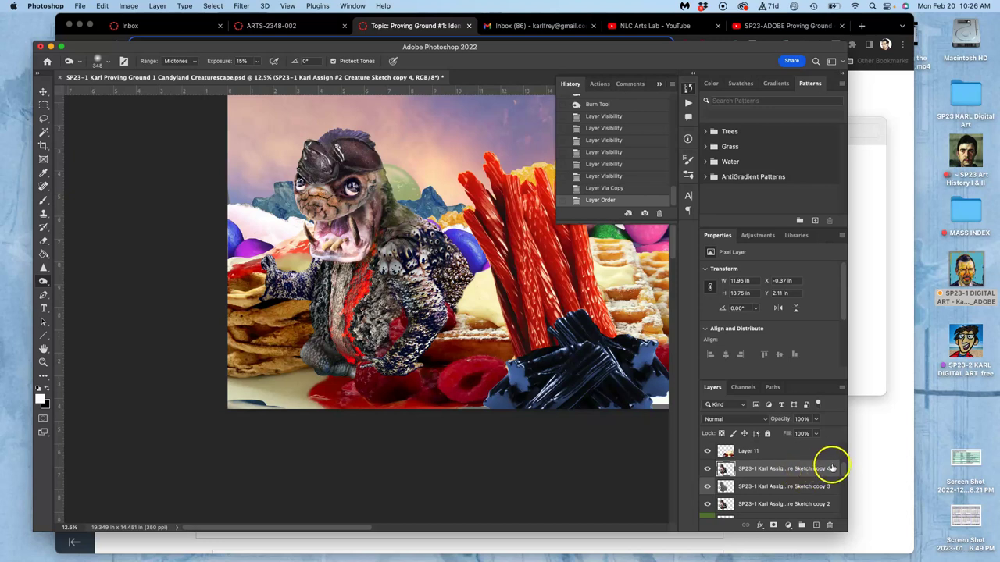
# Step: Apply a reversed, Reflected rainbow Gradient Overlay in Soft Light at 49% opacity to the duplicate, and dismiss the Software Update request
pyautogui.doubleClick(834, 467)
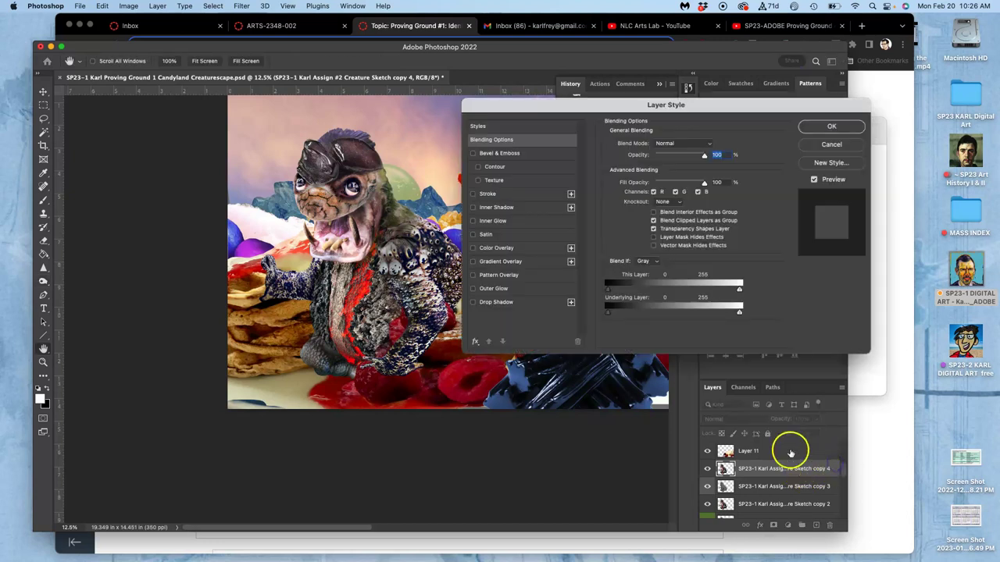
pyautogui.click(473, 248)
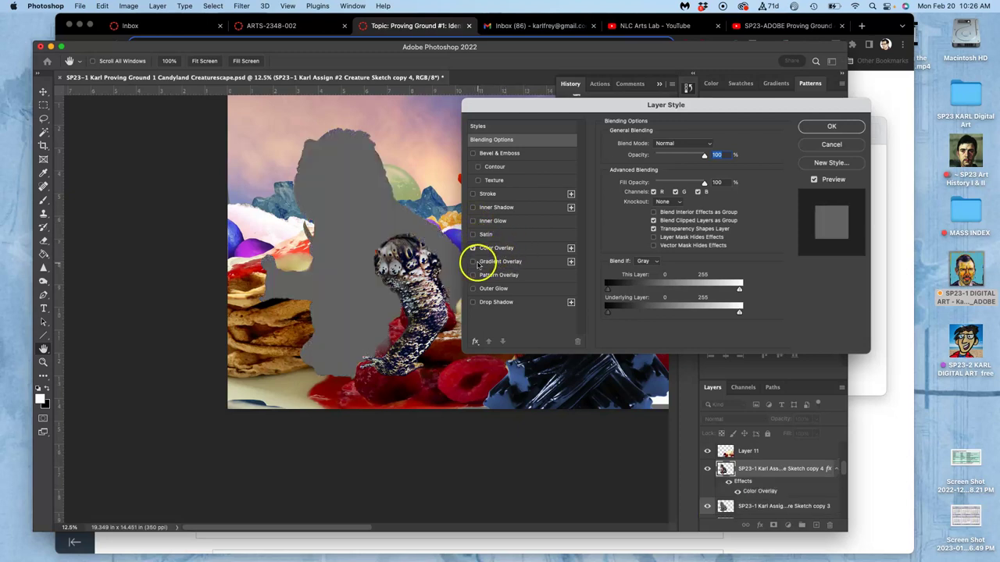
pyautogui.click(498, 262)
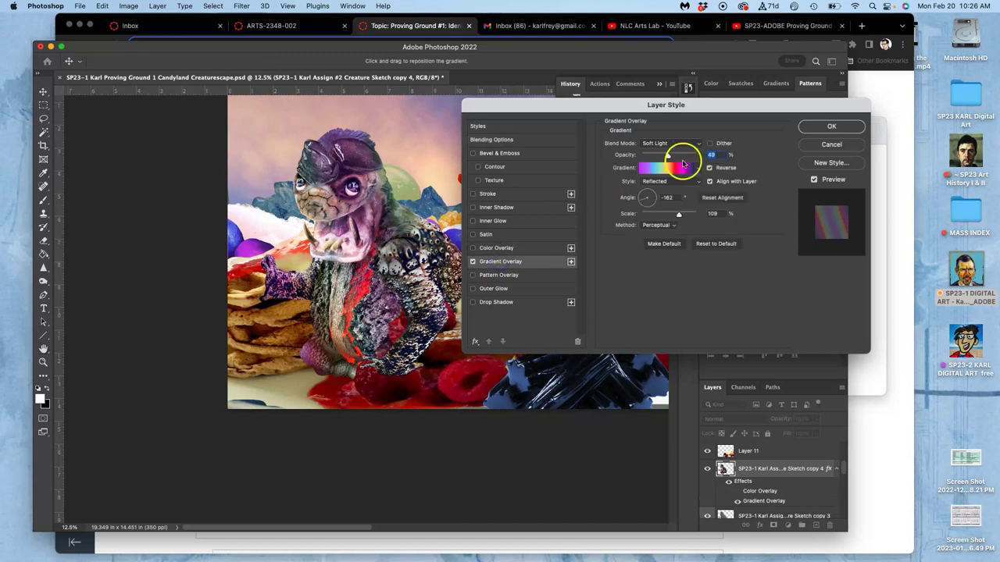
pyautogui.click(697, 171)
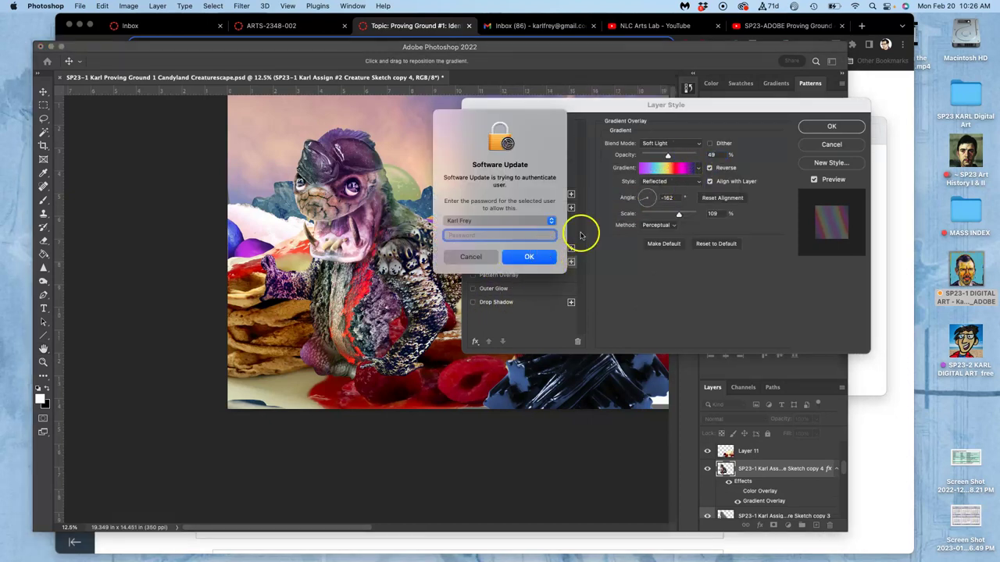
pyautogui.click(812, 126)
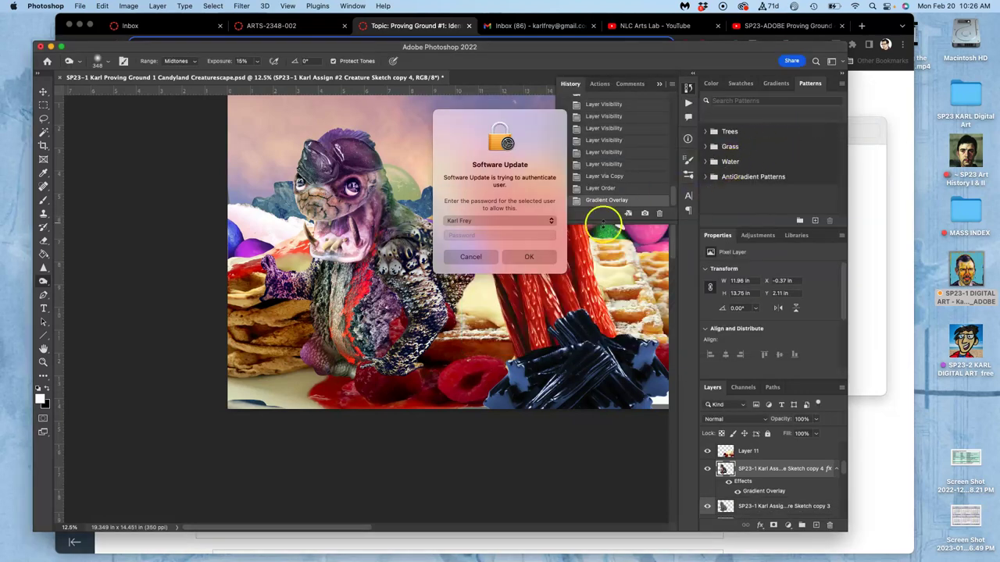
pyautogui.click(491, 264)
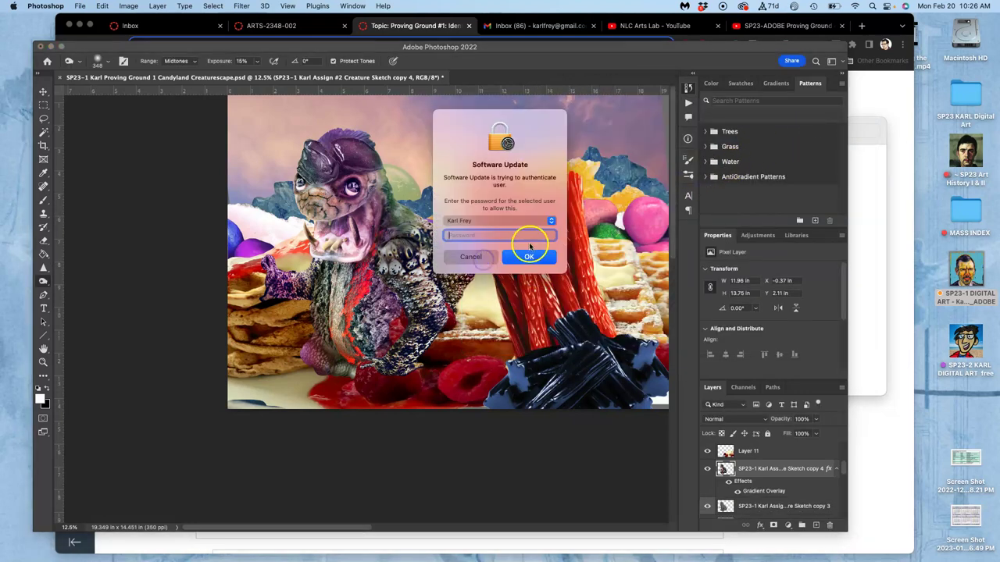
pyautogui.click(475, 258)
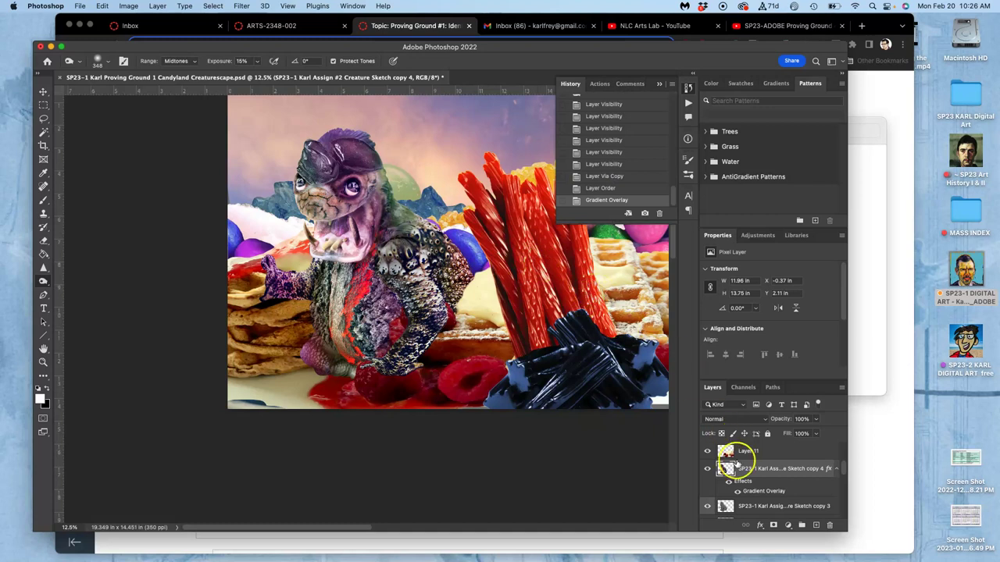
# Step: Adjust the opacity and scale of the Gradient Overlay on the Creature Sketch copy 4 layer
pyautogui.doubleClick(758, 493)
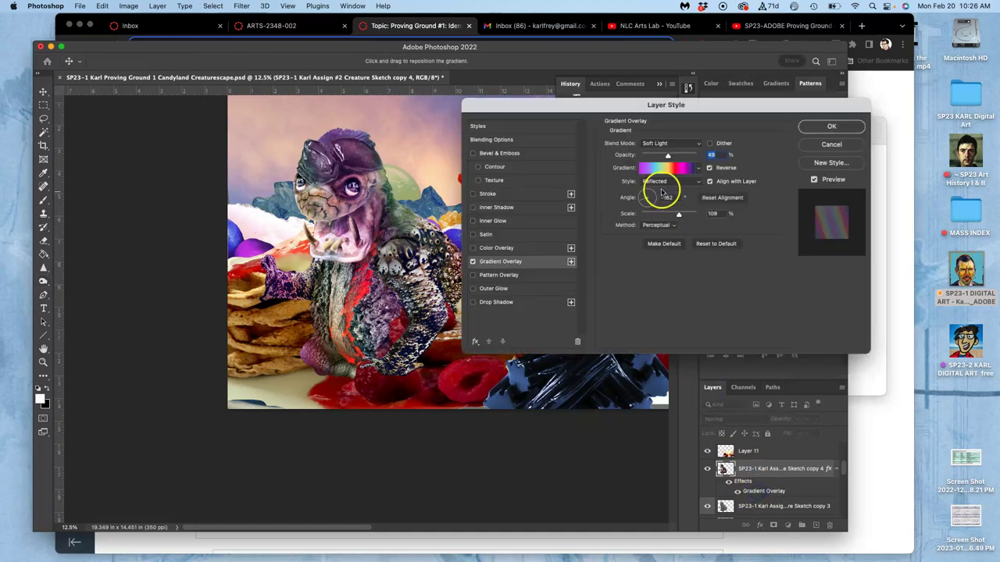
pyautogui.moveTo(668, 156); pyautogui.dragTo(684, 157)
pyautogui.moveTo(678, 214)
pyautogui.mouseDown()
pyautogui.moveTo(654, 216)
pyautogui.moveTo(696, 214)
pyautogui.moveTo(680, 209)
pyautogui.mouseUp()
pyautogui.click(807, 127)
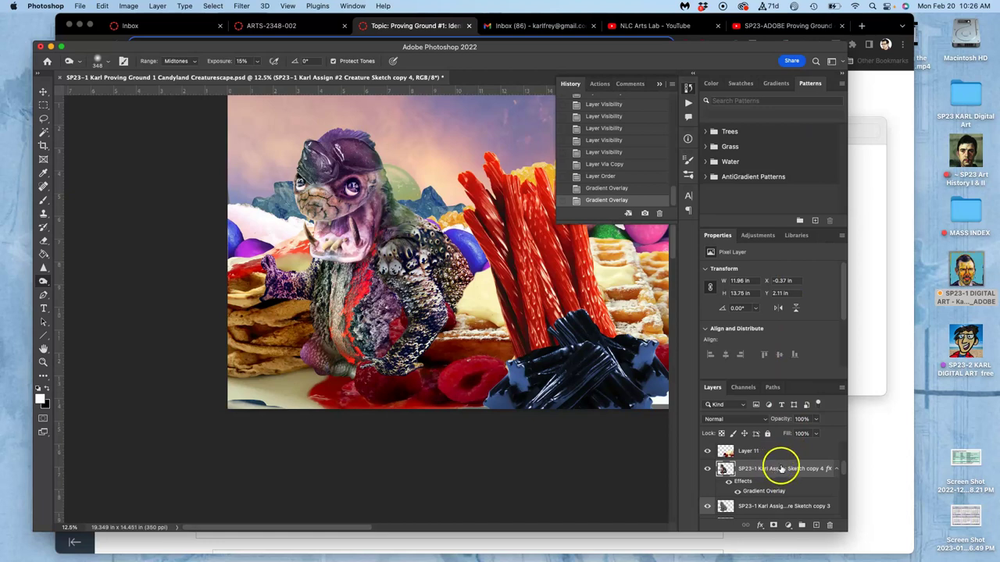
# Step: Duplicate the Creature Sketch copy 4 layer and add a solid gray Color Overlay to the duplicate
pyautogui.press('super+j')
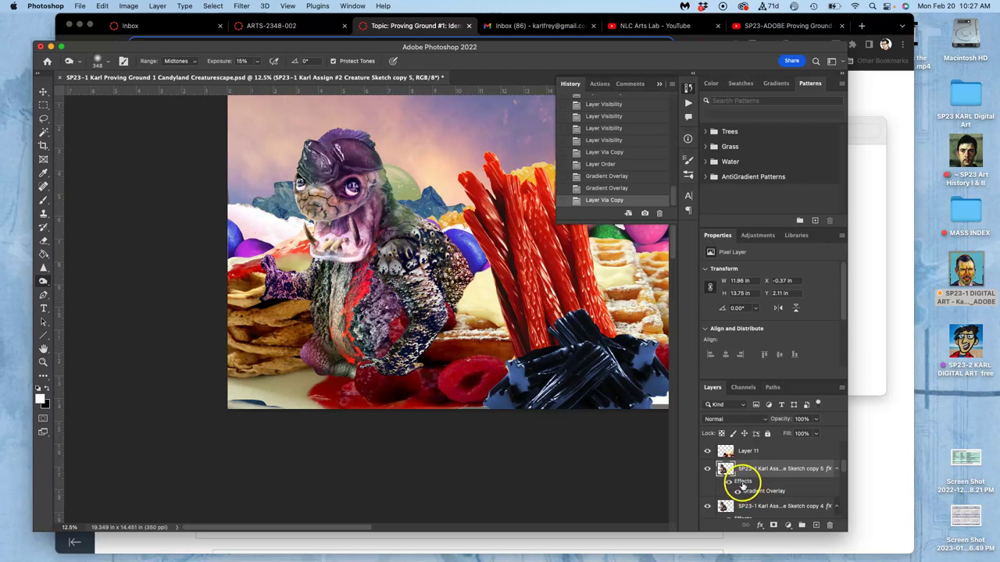
pyautogui.doubleClick(742, 481)
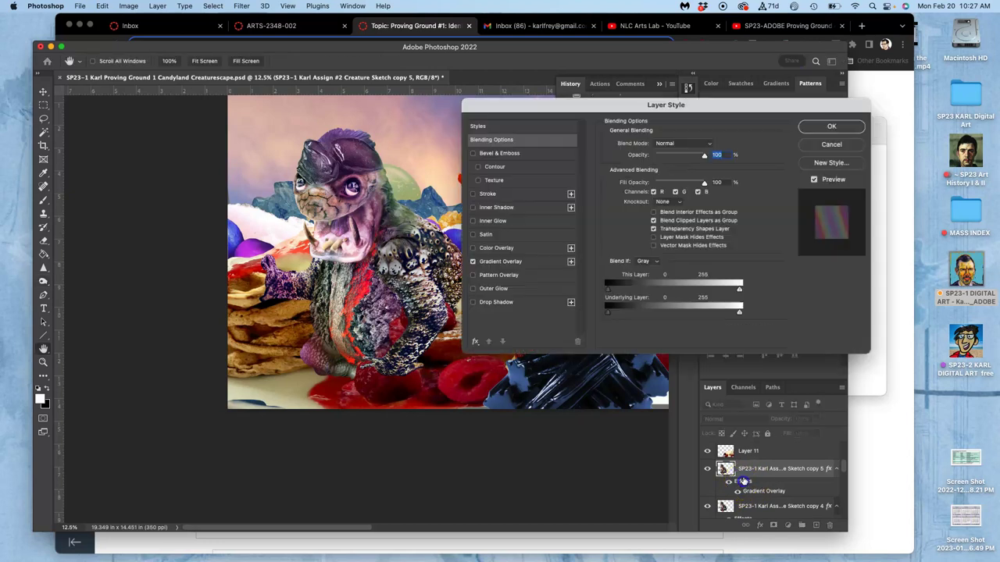
pyautogui.click(472, 248)
pyautogui.click(831, 125)
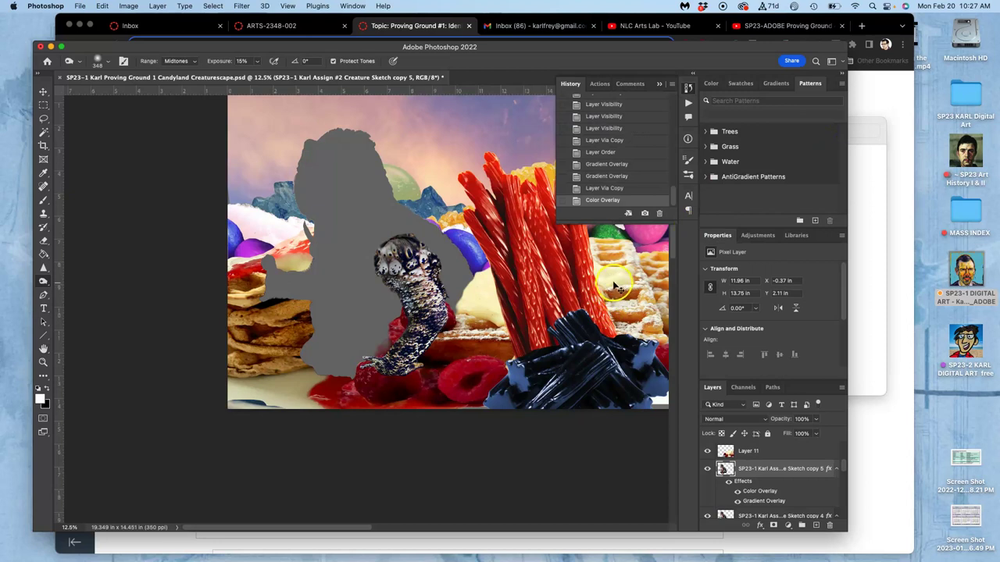
# Step: Flip the gray Creature Sketch copy 5 silhouette vertically and move it down beneath the creature's feet
pyautogui.press('super+t')
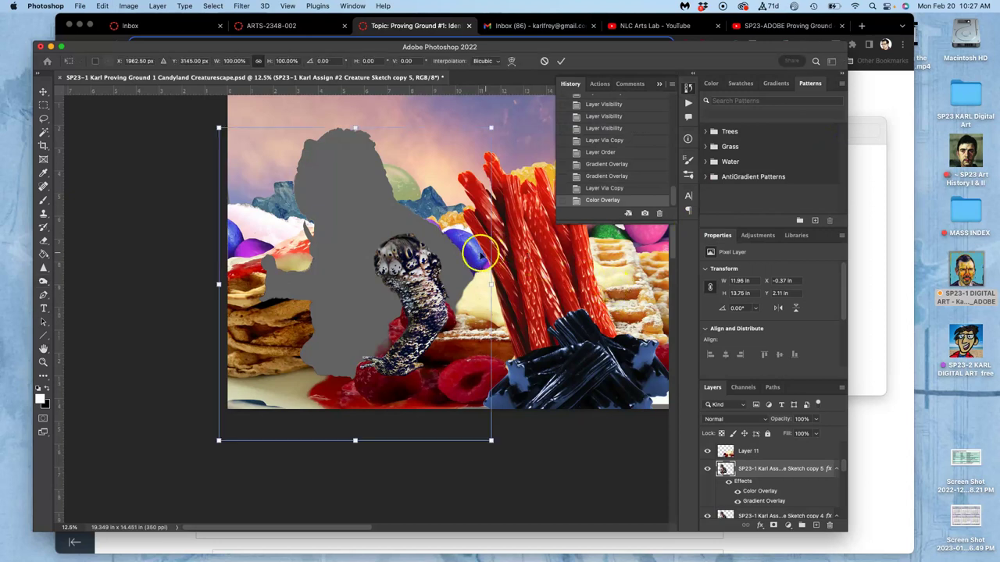
pyautogui.rightClick(380, 275)
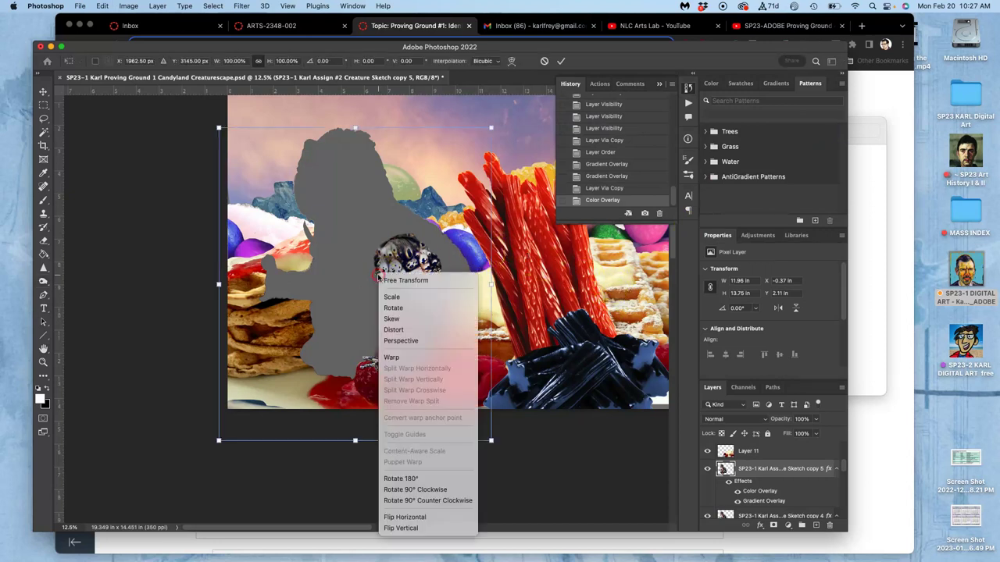
pyautogui.click(399, 529)
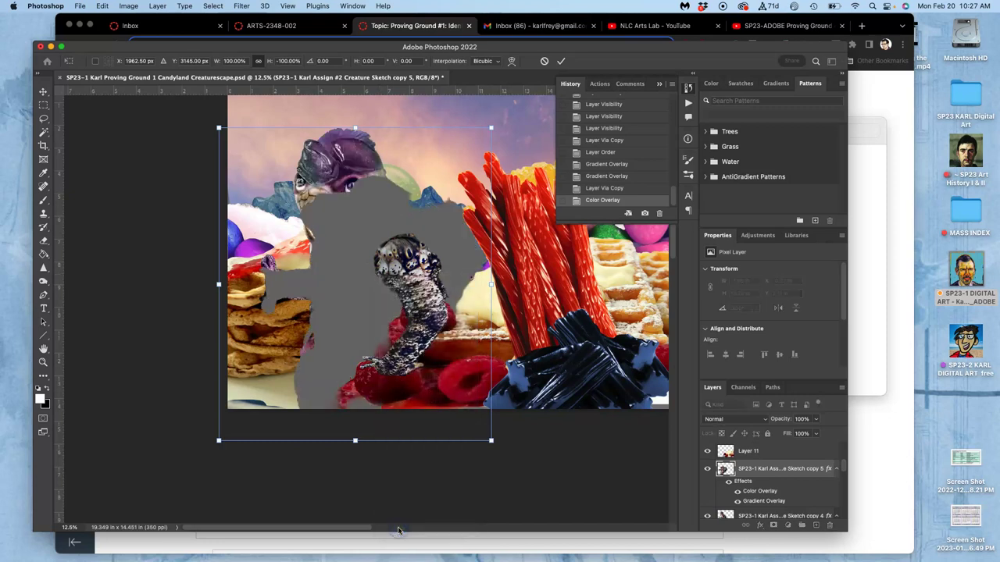
pyautogui.moveTo(364, 220); pyautogui.dragTo(356, 378)
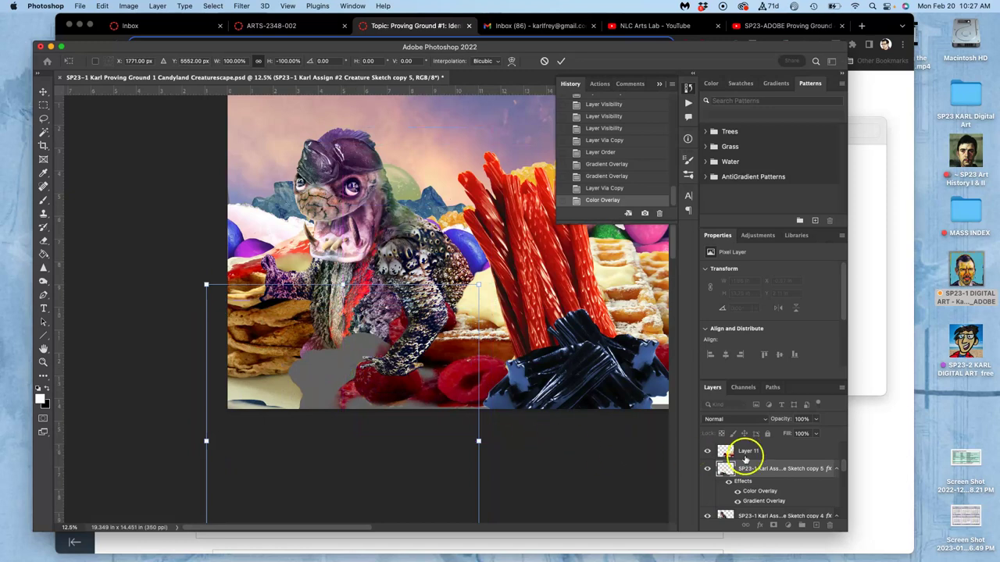
pyautogui.click(766, 467)
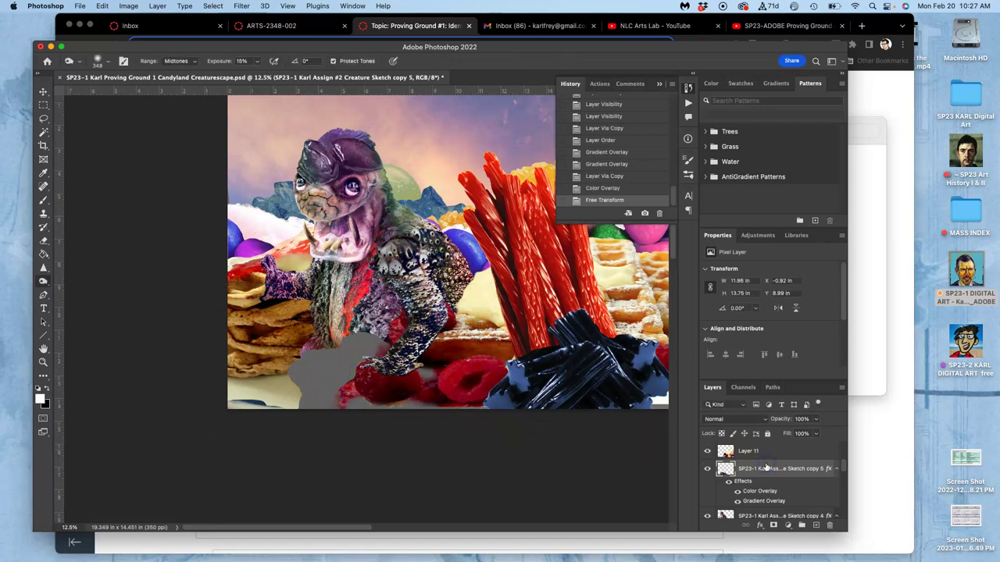
# Step: Send the Creature Sketch copy 5 layer backward until it sits below Creature Sketch copy 2
pyautogui.press('super+bracketleft')
pyautogui.press('super+bracketleft')
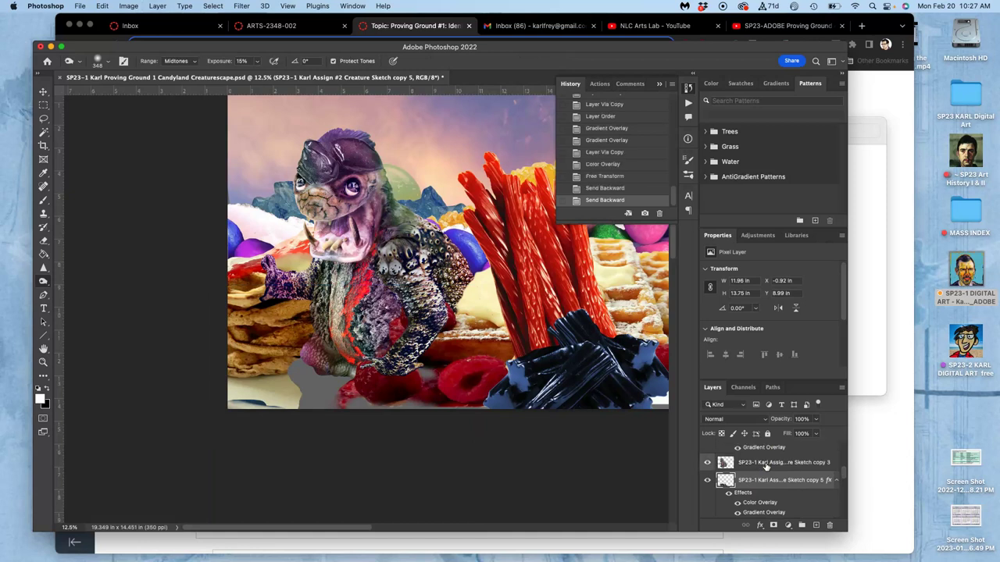
pyautogui.press('super+bracketleft')
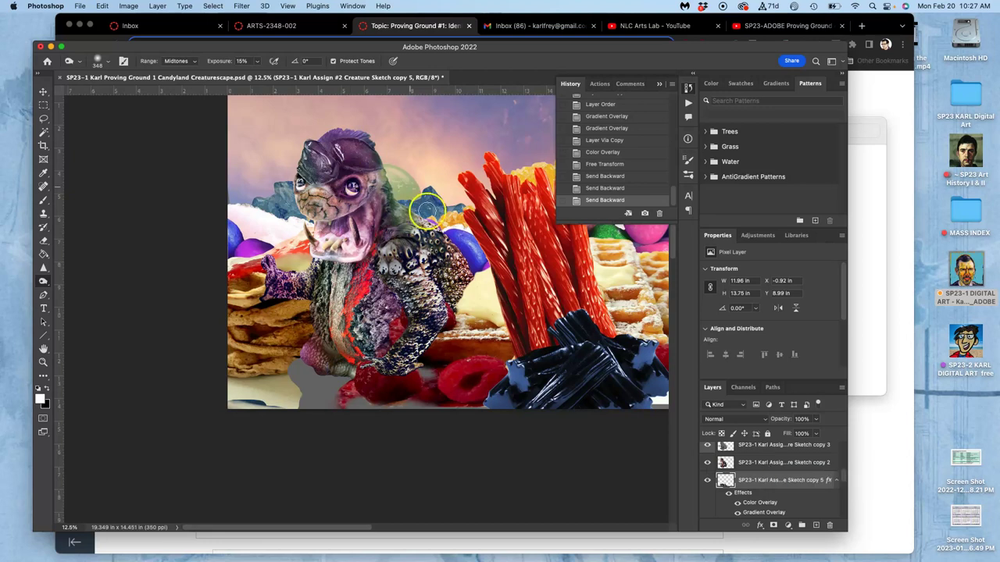
# Step: Taper the flipped silhouette's far end with Perspective, then skew and flatten it to about 49% height, shifting it up under the creature
pyautogui.press('super+minus')
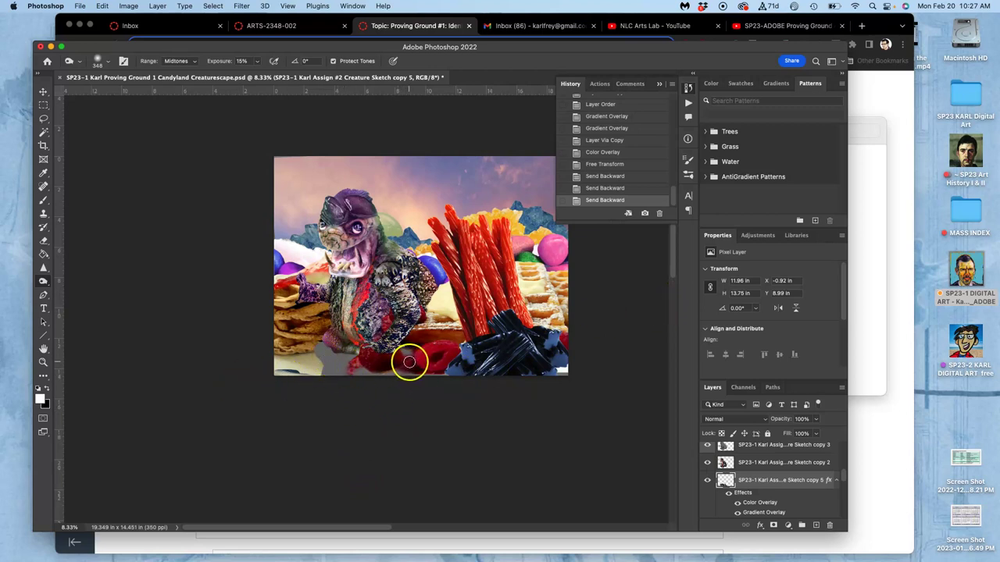
pyautogui.press('super+t')
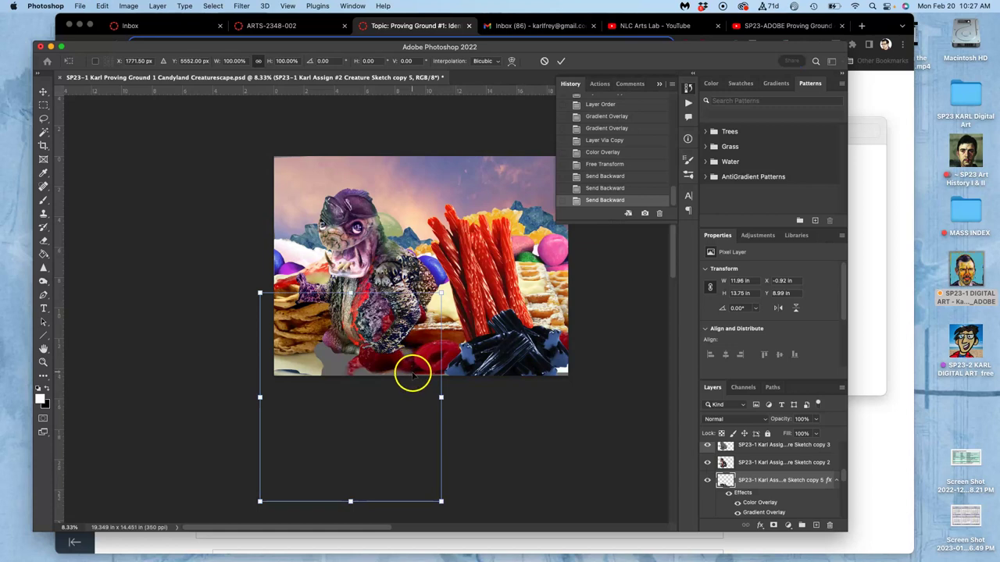
pyautogui.rightClick(347, 358)
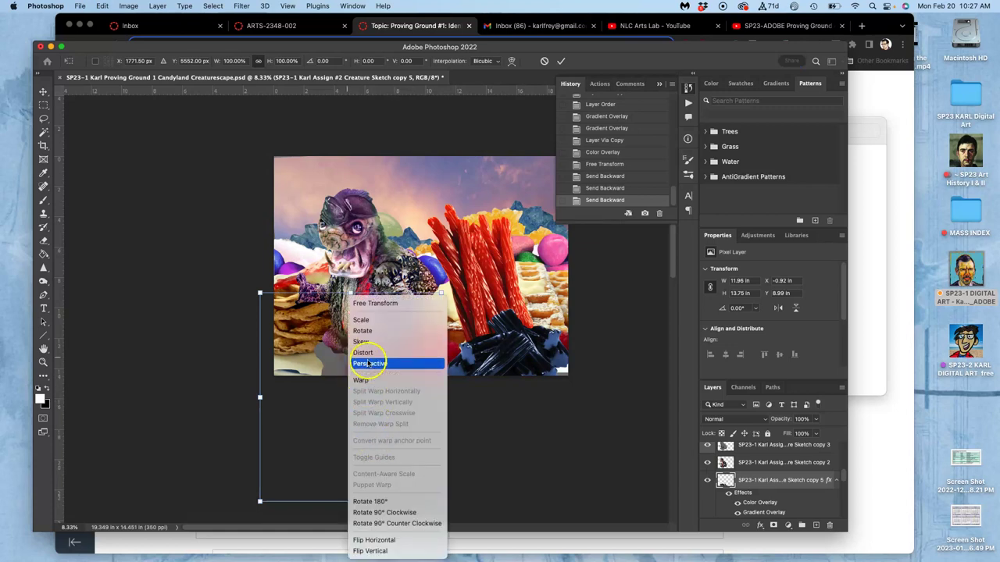
pyautogui.click(368, 364)
pyautogui.moveTo(442, 503); pyautogui.dragTo(419, 491)
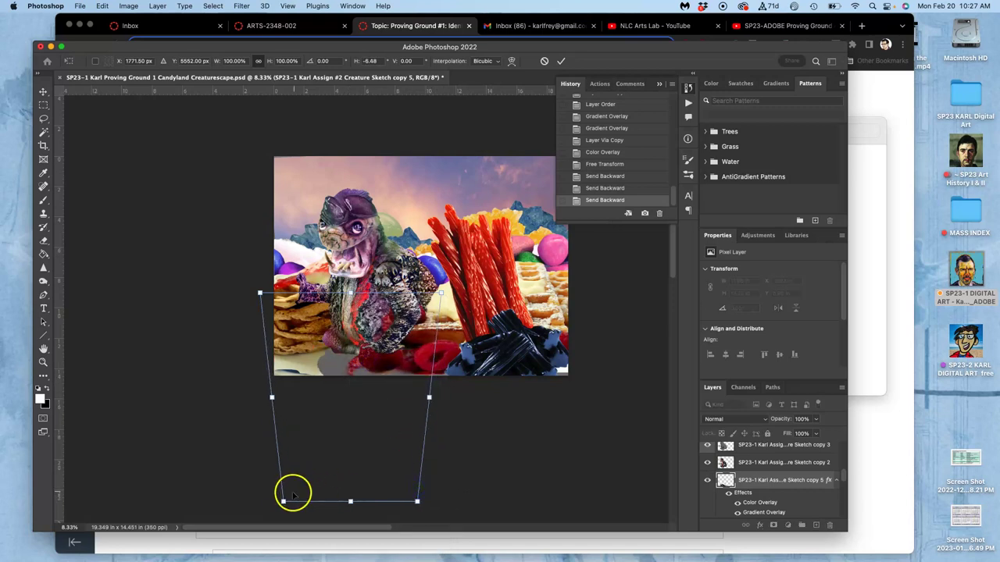
pyautogui.moveTo(283, 501); pyautogui.dragTo(263, 451)
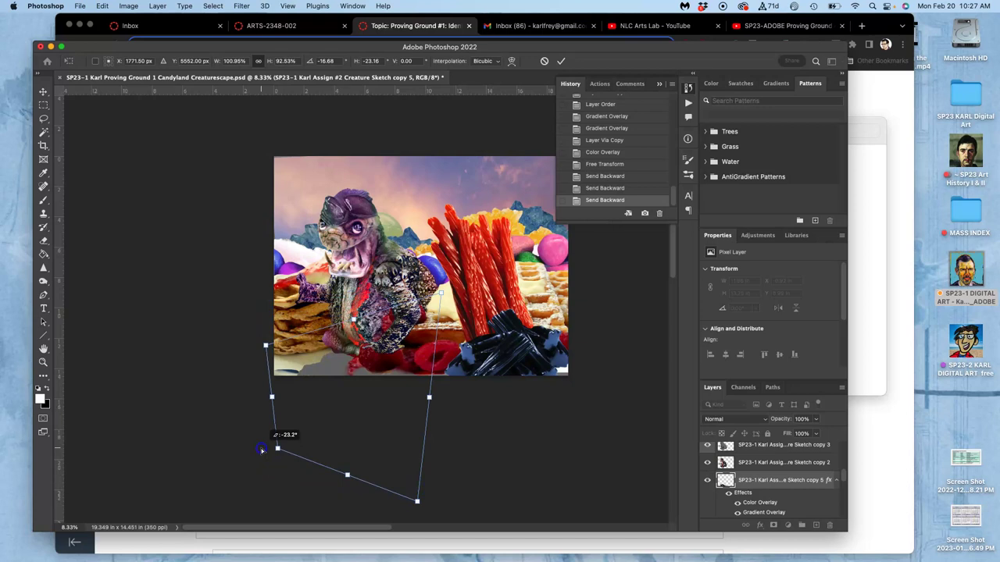
pyautogui.moveTo(303, 356); pyautogui.dragTo(307, 329)
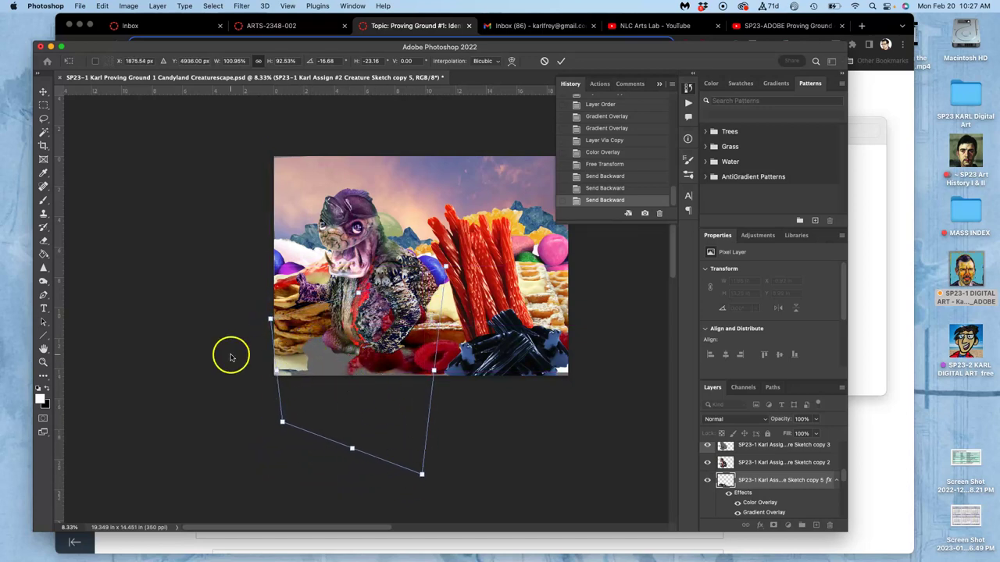
pyautogui.moveTo(422, 475); pyautogui.dragTo(437, 407)
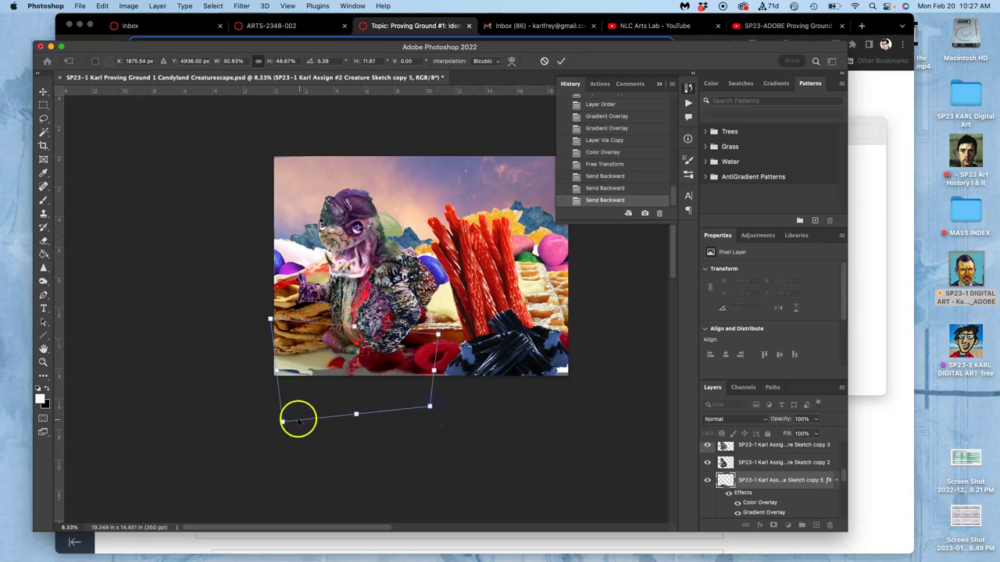
# Step: Shift the silhouette left under the creature's feet and skew its left corners, reducing its height to about 43%
pyautogui.moveTo(334, 385); pyautogui.dragTo(305, 385)
pyautogui.click(345, 361)
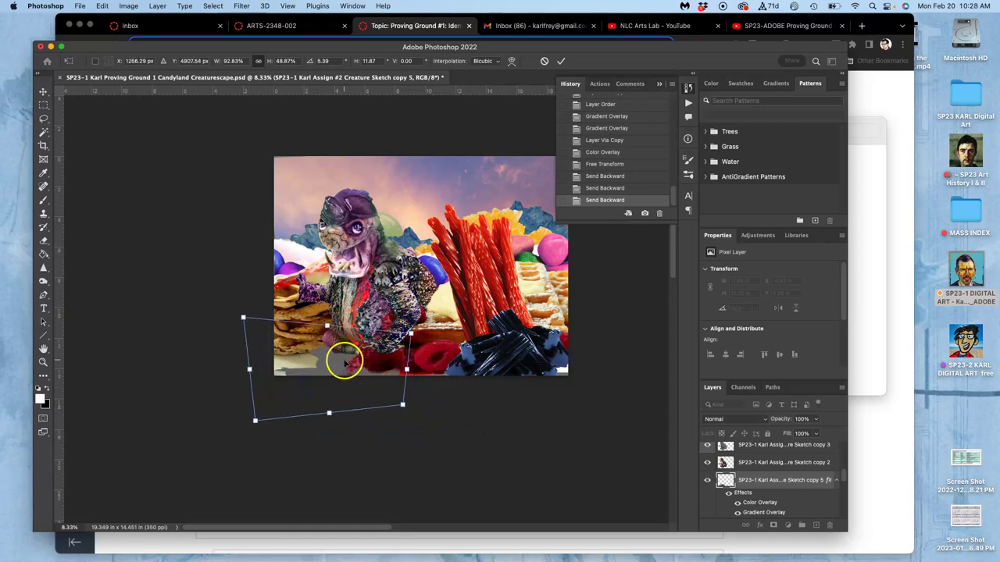
pyautogui.moveTo(342, 358); pyautogui.dragTo(303, 271)
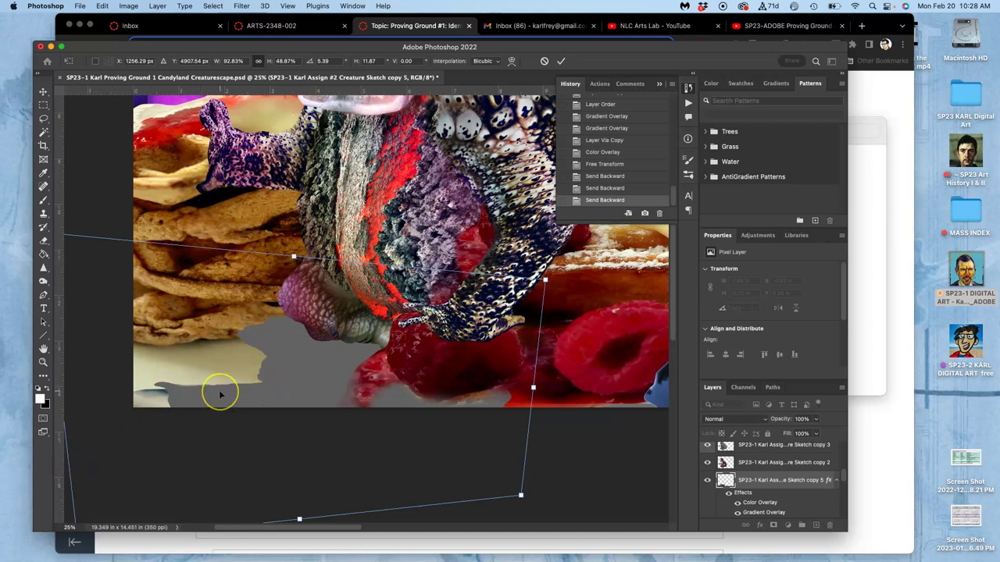
pyautogui.press('super+minus')
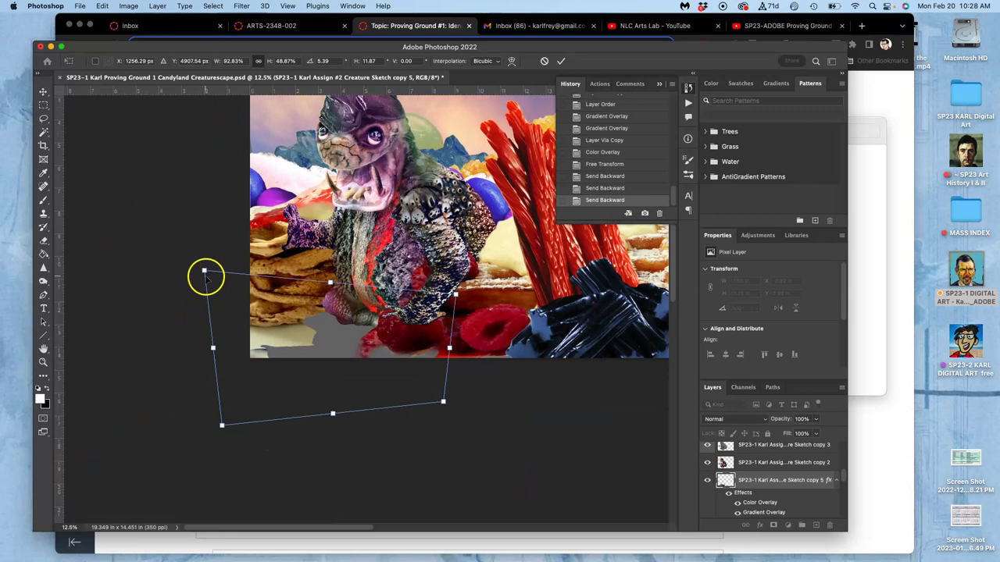
pyautogui.moveTo(205, 275); pyautogui.dragTo(201, 276)
pyautogui.click(219, 404)
pyautogui.moveTo(222, 426)
pyautogui.mouseDown()
pyautogui.moveTo(214, 415)
pyautogui.moveTo(195, 417)
pyautogui.moveTo(214, 416)
pyautogui.mouseUp()
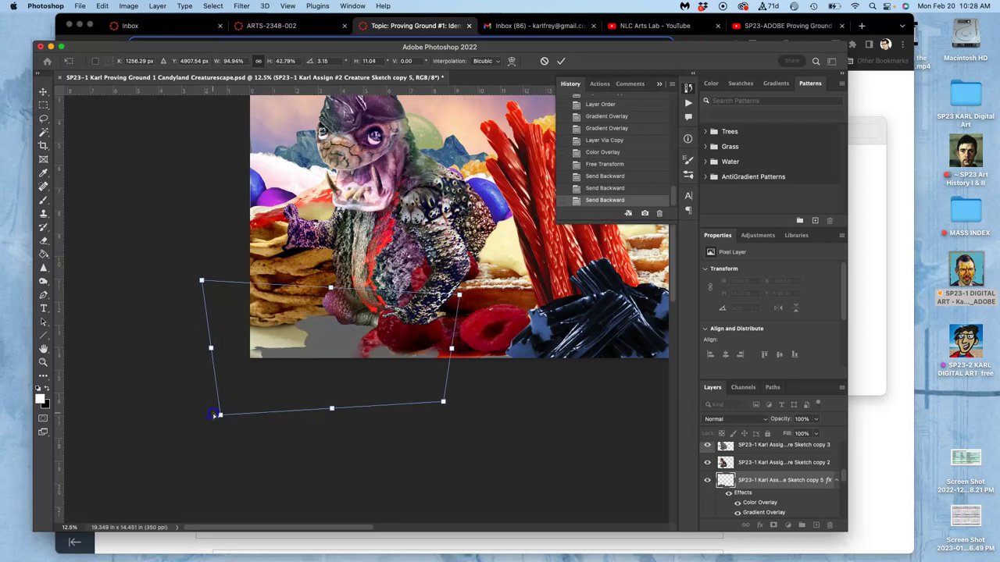
pyautogui.moveTo(210, 349)
pyautogui.mouseDown()
pyautogui.moveTo(198, 348)
pyautogui.moveTo(206, 352)
pyautogui.mouseUp()
# Step: Distort the silhouette by pulling its upper-left corner outward, its lower-left corner inward and its lower-right corner slightly outward
pyautogui.rightClick(365, 330)
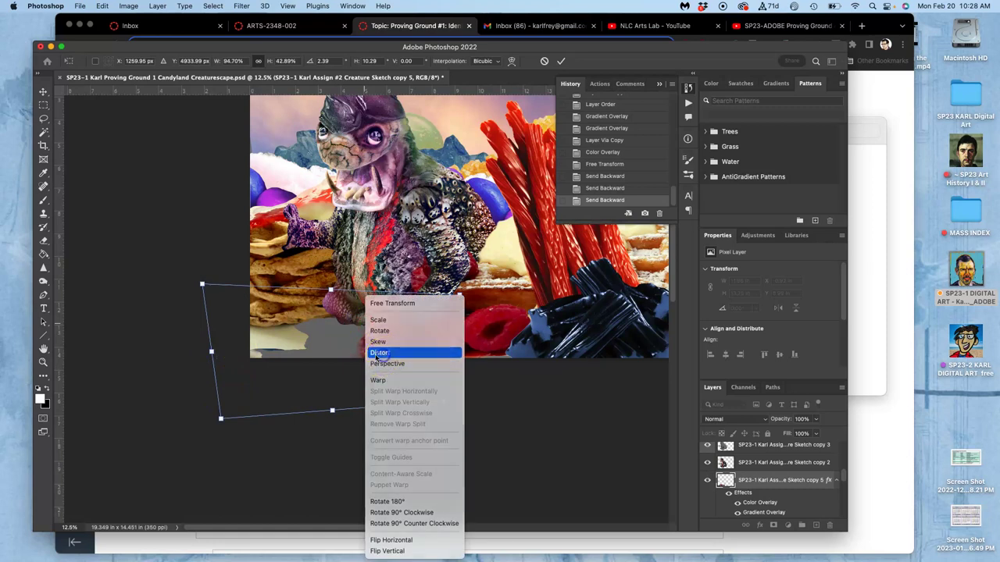
pyautogui.click(383, 352)
pyautogui.moveTo(197, 295); pyautogui.dragTo(188, 274)
pyautogui.moveTo(221, 418)
pyautogui.mouseDown()
pyautogui.moveTo(211, 419)
pyautogui.moveTo(234, 414)
pyautogui.mouseUp()
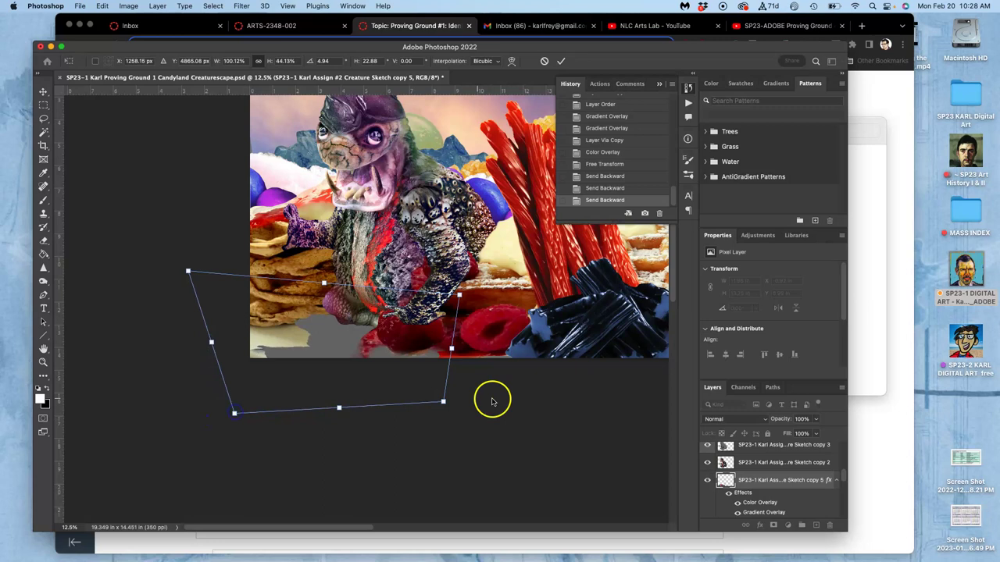
pyautogui.moveTo(443, 402); pyautogui.dragTo(453, 404)
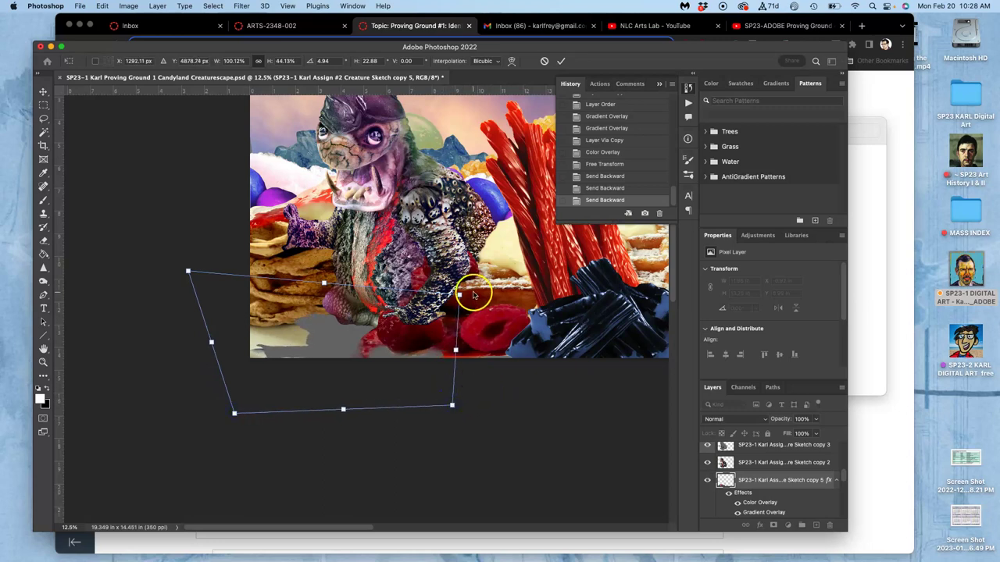
# Step: Rotate the distorted silhouette slightly counterclockwise and apply the transformation
pyautogui.rightClick(418, 316)
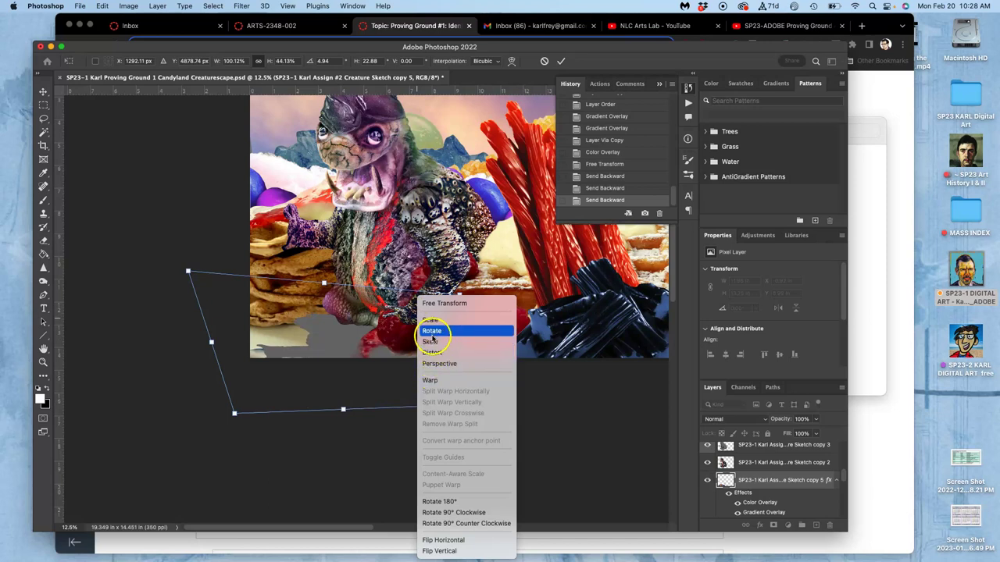
pyautogui.click(432, 331)
pyautogui.moveTo(471, 290); pyautogui.dragTo(470, 284)
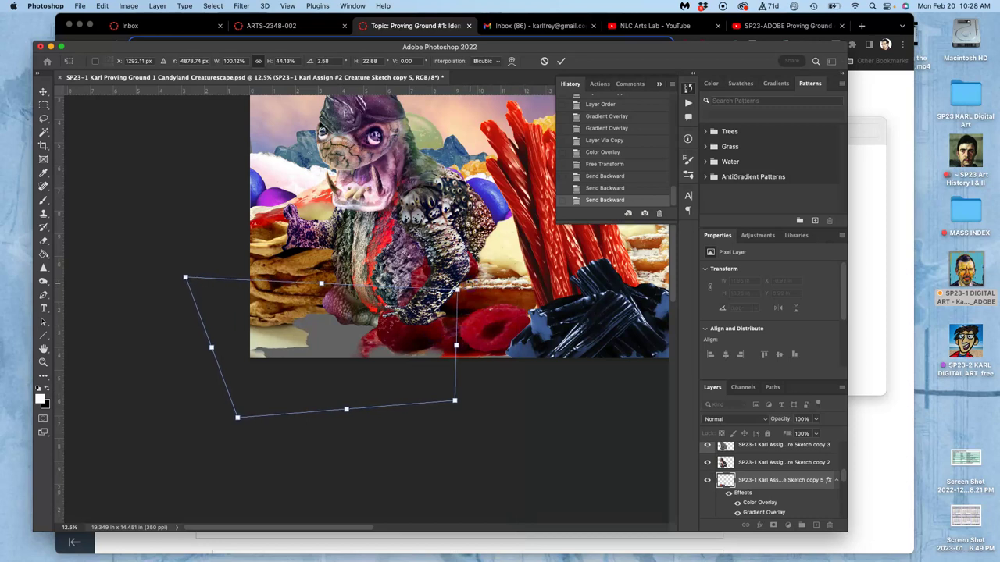
pyautogui.press('o')
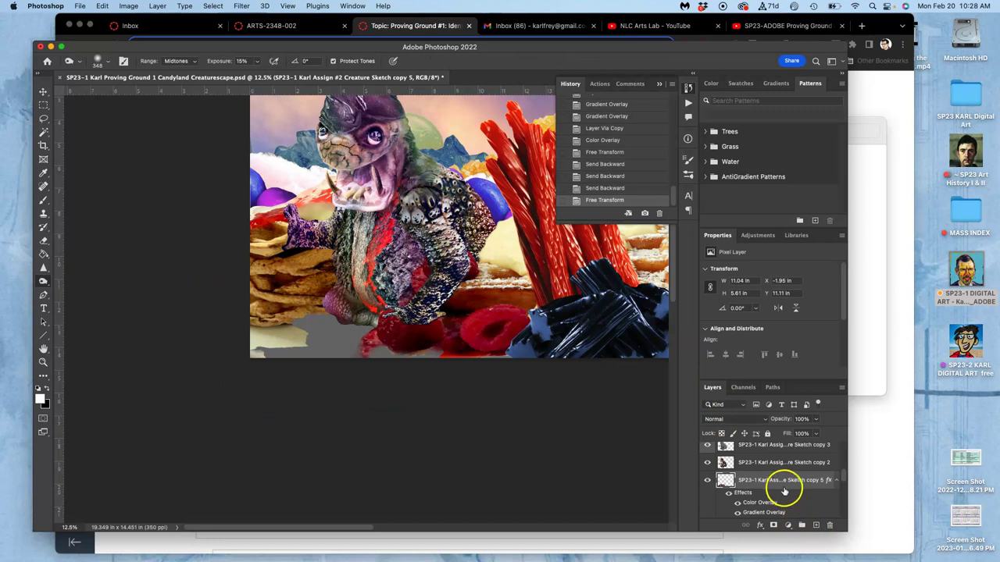
# Step: Turn off the Color Overlay in the layer style of Creature Sketch copy 5
pyautogui.doubleClick(742, 493)
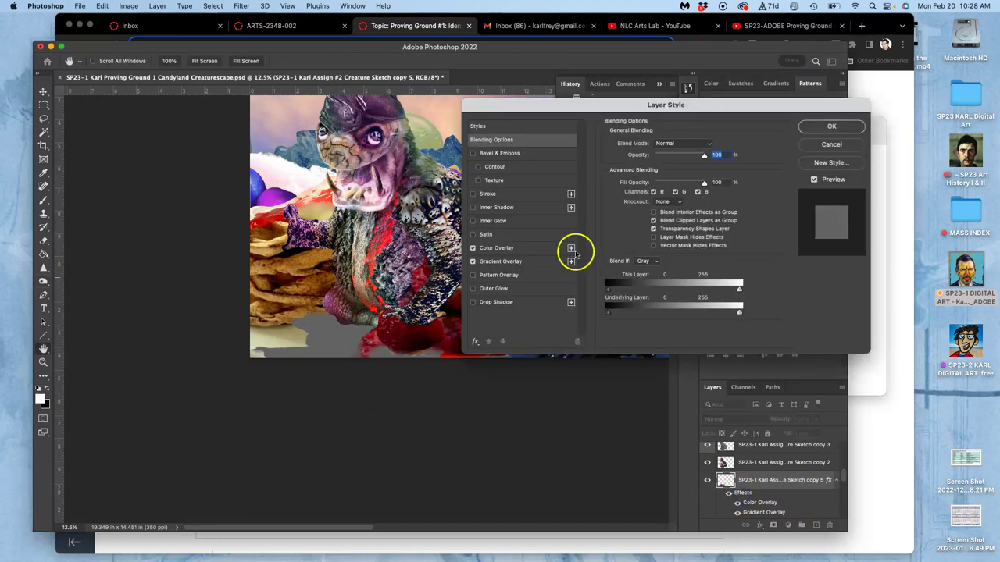
pyautogui.click(473, 247)
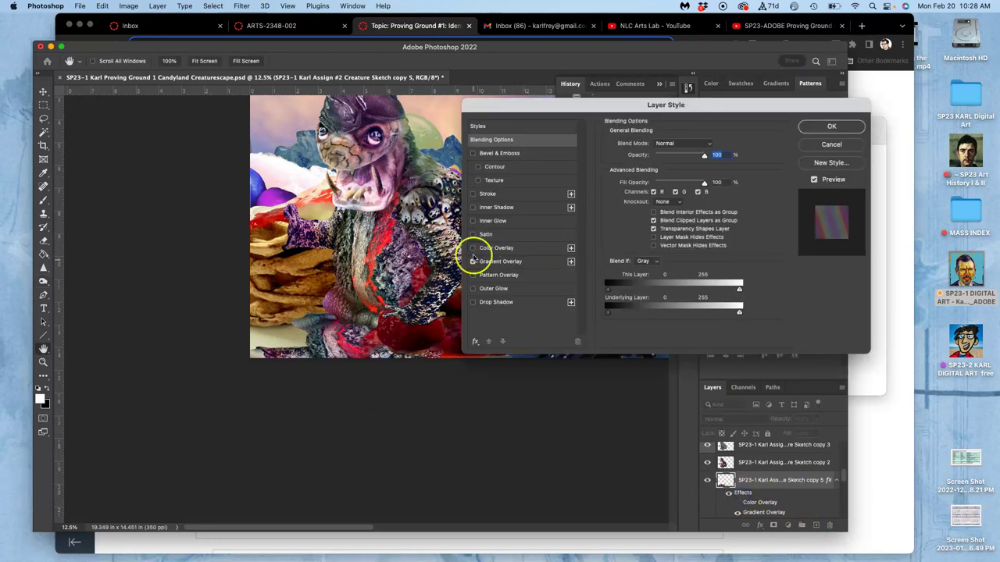
pyautogui.click(472, 249)
pyautogui.click(473, 249)
# Step: Change the Gradient Overlay of Creature Sketch copy 5 to the first black-and-white gradient in the Basics group
pyautogui.click(495, 264)
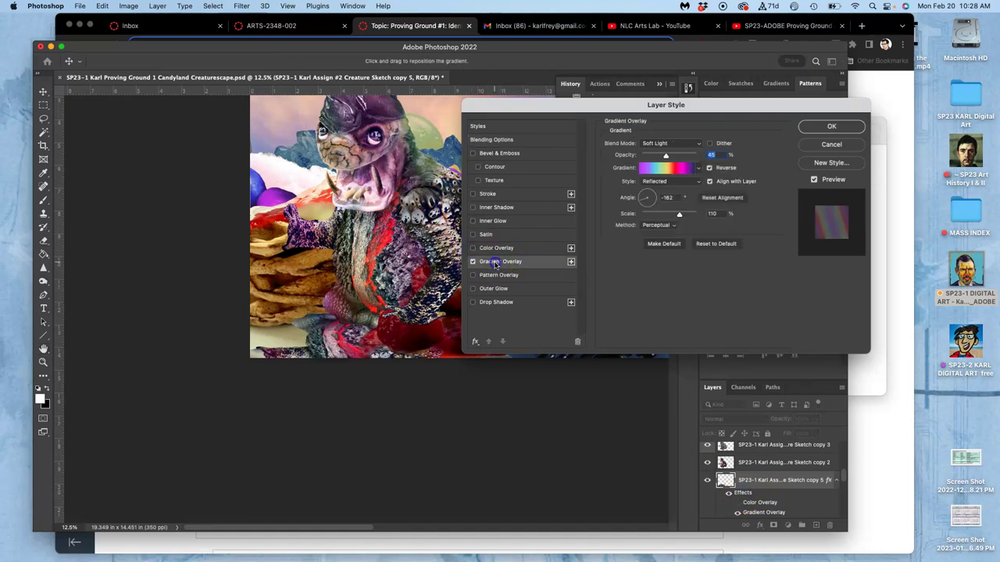
pyautogui.click(699, 167)
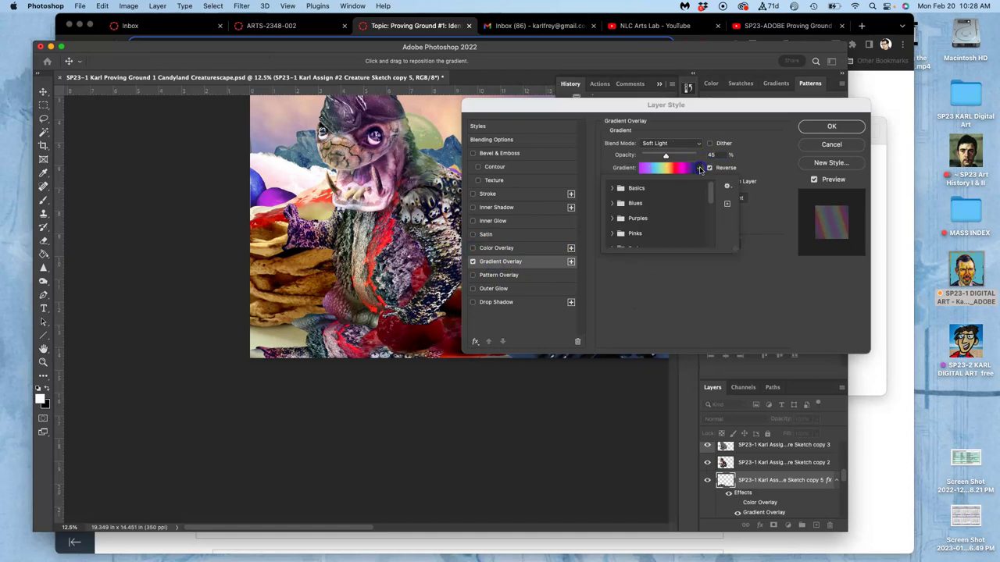
pyautogui.click(611, 188)
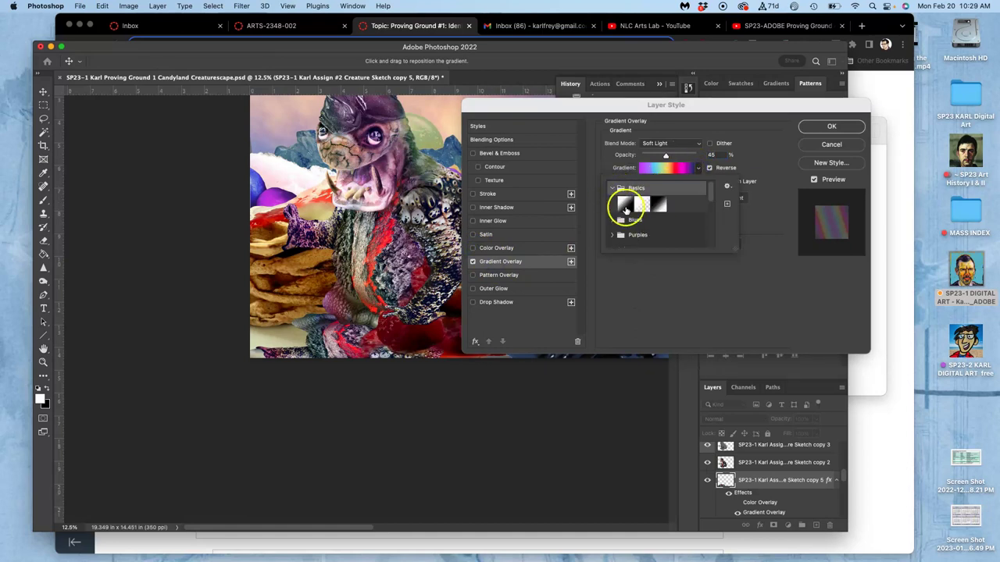
pyautogui.click(625, 204)
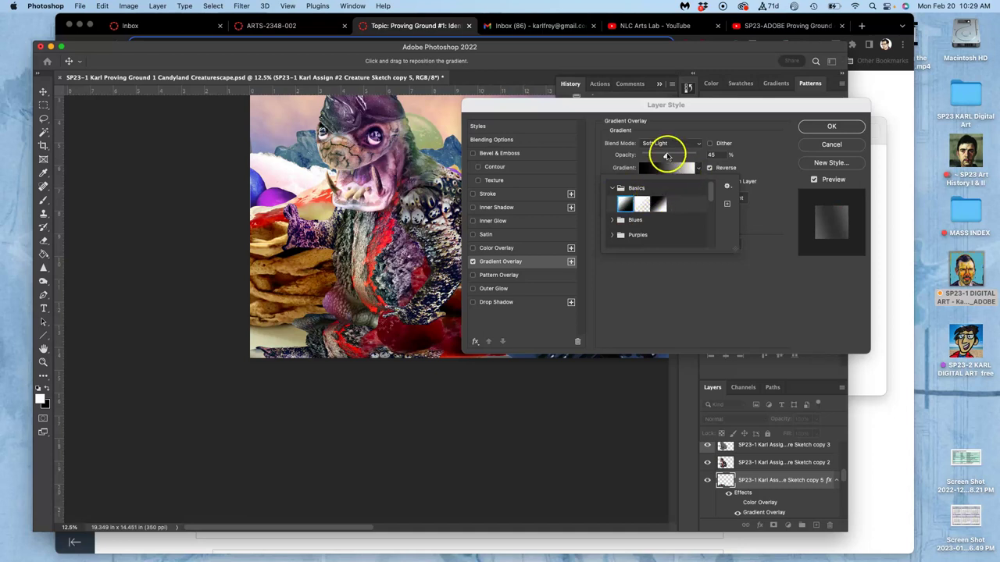
# Step: Set the Gradient Overlay of Creature Sketch copy 5 to Normal blend mode at 100% opacity
pyautogui.click(664, 144)
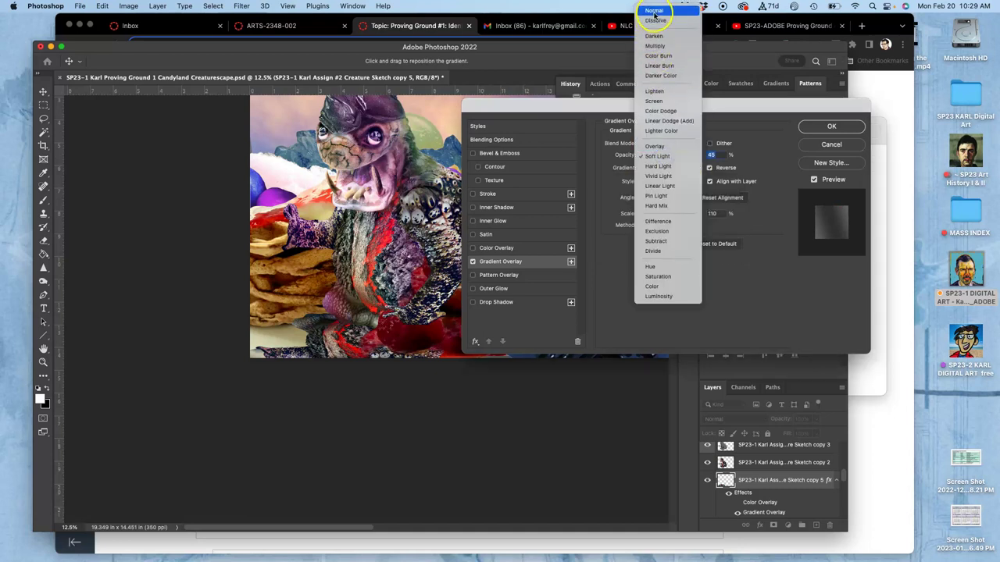
pyautogui.click(655, 12)
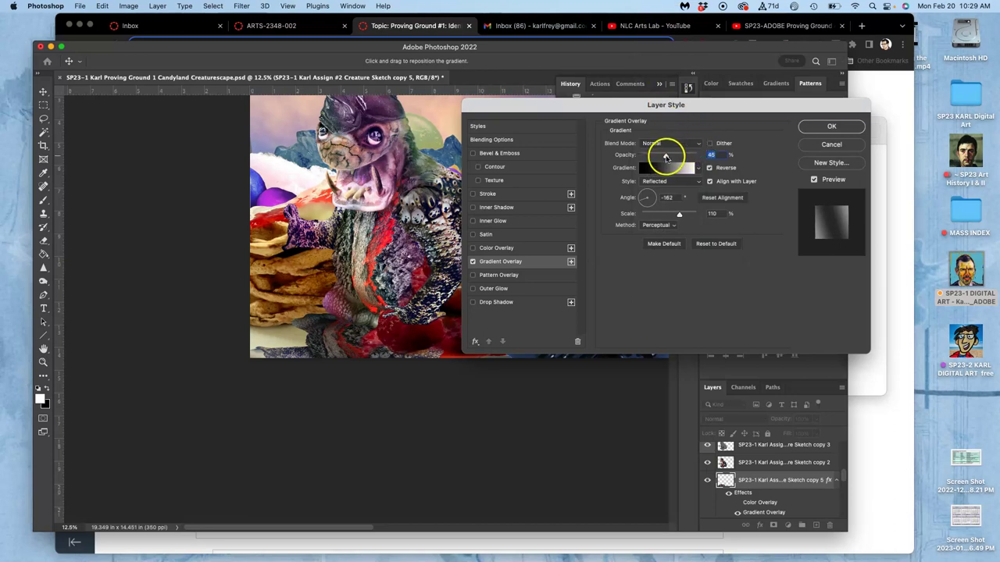
pyautogui.moveTo(677, 157); pyautogui.dragTo(707, 160)
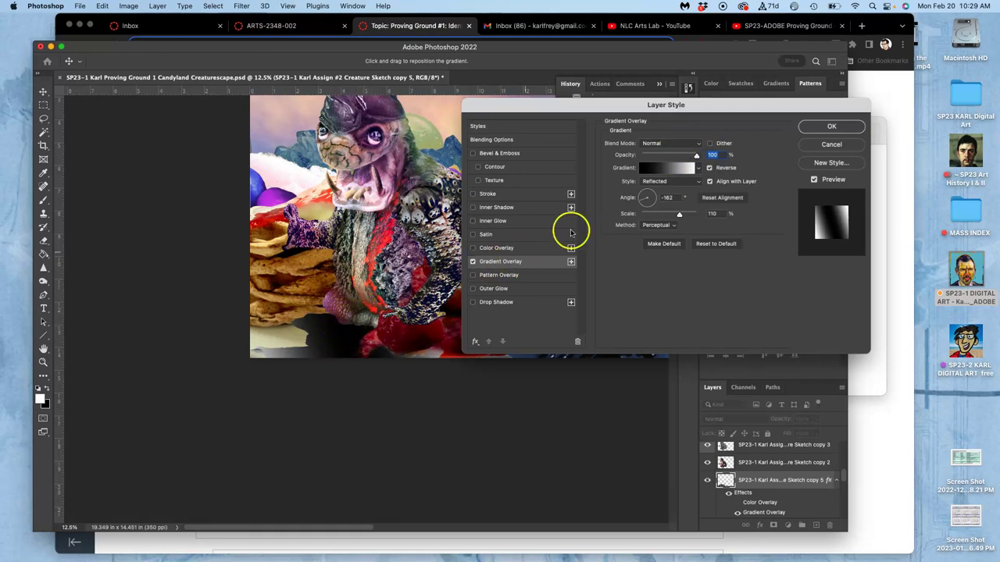
# Step: Change the gradient to Linear style at a -118° angle, scale it to about 98%, and apply the layer style
pyautogui.moveTo(679, 217); pyautogui.dragTo(681, 217)
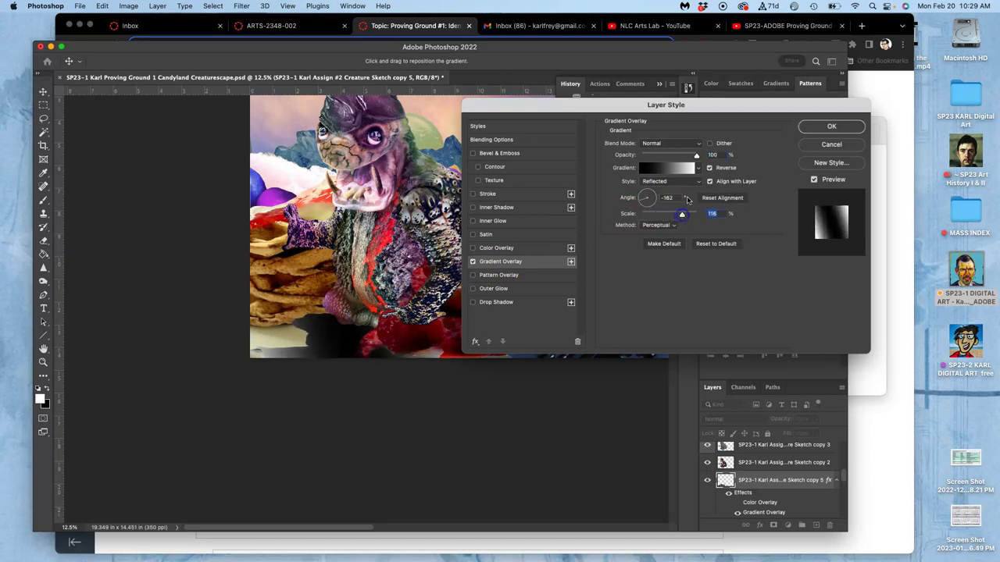
pyautogui.click(701, 183)
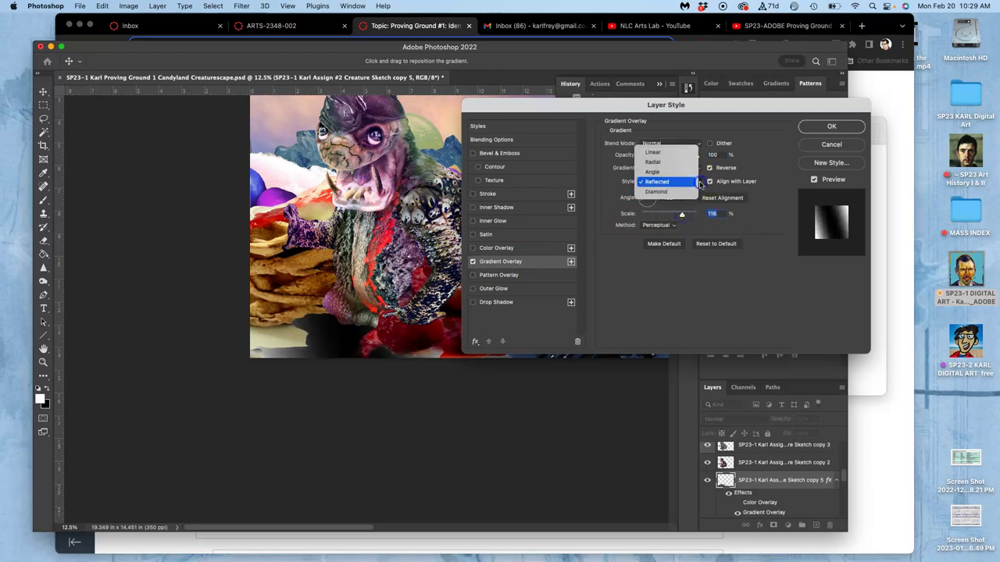
pyautogui.click(668, 149)
pyautogui.moveTo(679, 217)
pyautogui.mouseDown()
pyautogui.moveTo(661, 218)
pyautogui.moveTo(646, 198)
pyautogui.moveTo(656, 195)
pyautogui.moveTo(639, 201)
pyautogui.moveTo(676, 216)
pyautogui.mouseUp()
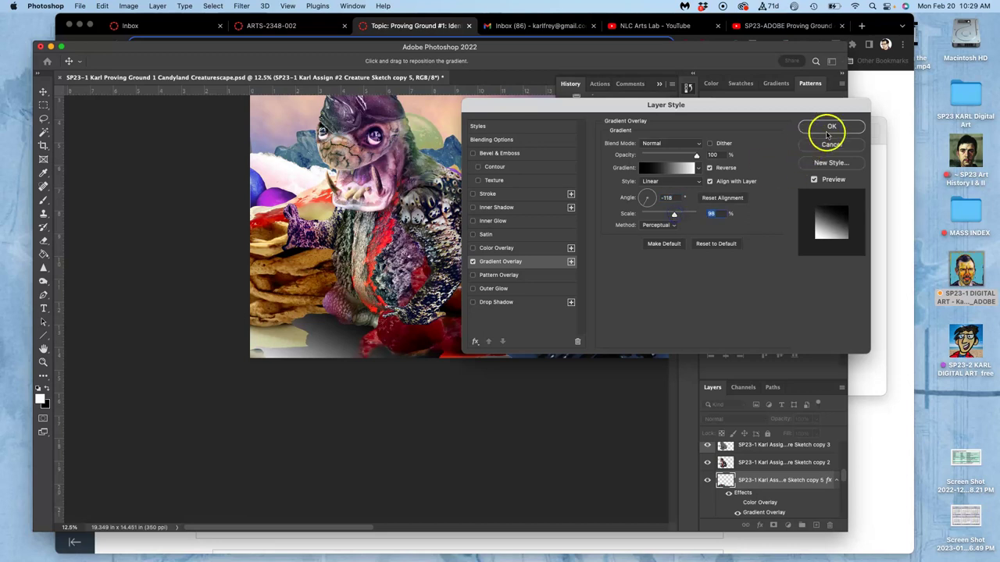
pyautogui.click(830, 127)
# Step: Toggle the visibility of Creature Sketch copy 5 to compare the scene with and without the cast shadow
pyautogui.click(707, 481)
pyautogui.click(707, 481)
pyautogui.click(707, 482)
pyautogui.click(707, 481)
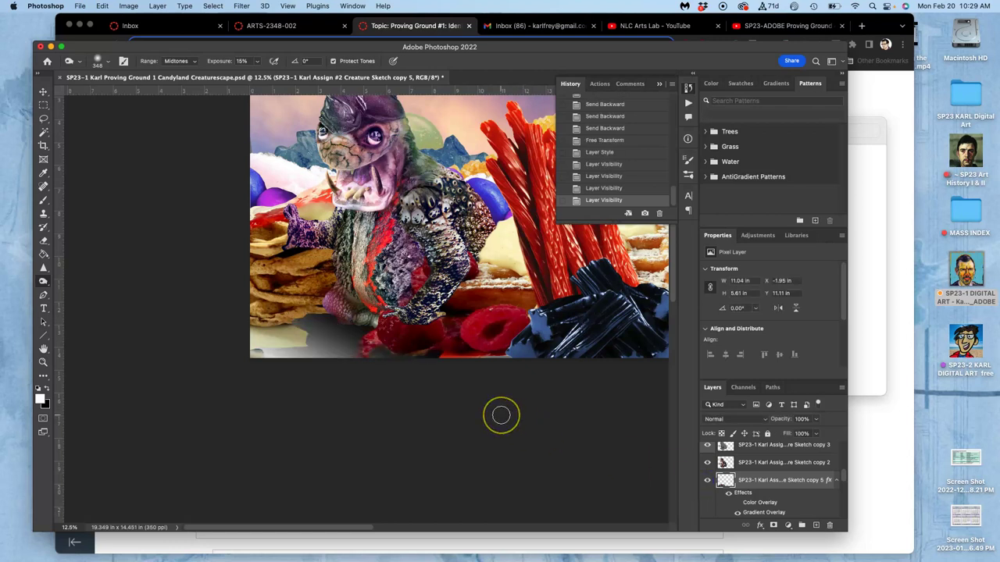
# Step: Try a slightly lower layer opacity on Creature Sketch copy 5 and return it to 100%
pyautogui.press('super+equal')
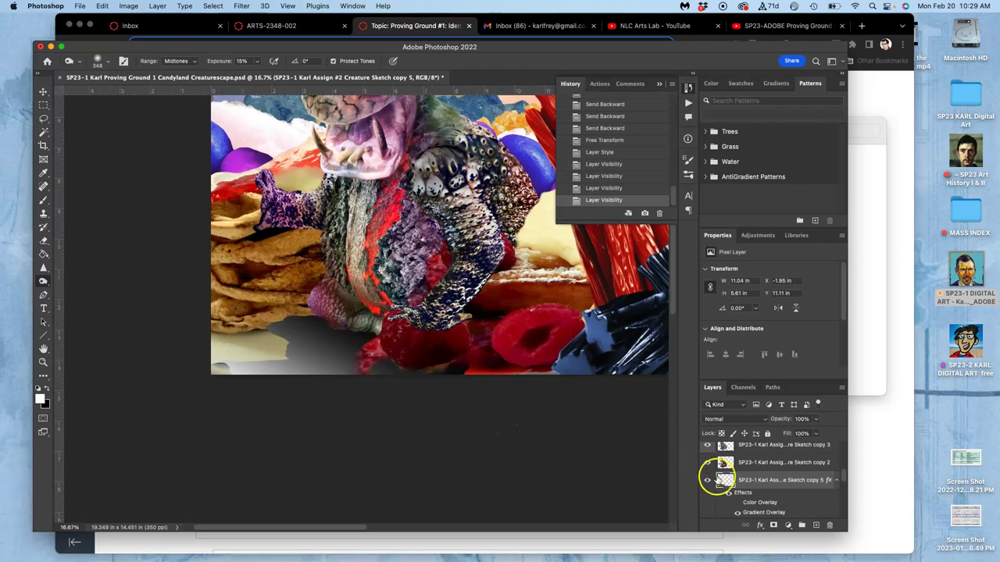
pyautogui.click(816, 420)
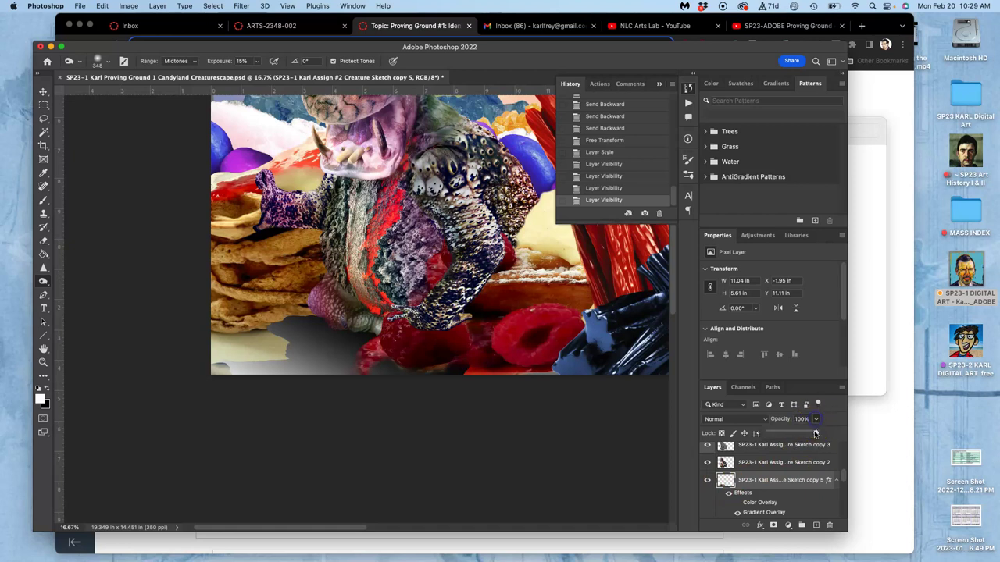
pyautogui.moveTo(805, 435); pyautogui.dragTo(805, 434)
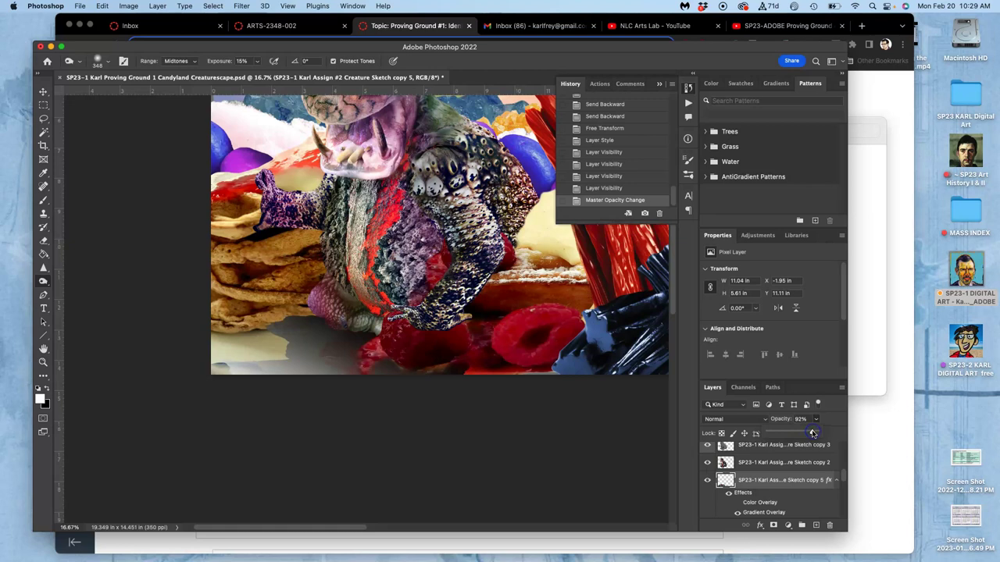
pyautogui.moveTo(809, 434); pyautogui.dragTo(829, 434)
# Step: Set the layer blend mode of Creature Sketch copy 5 to Overlay
pyautogui.click(738, 420)
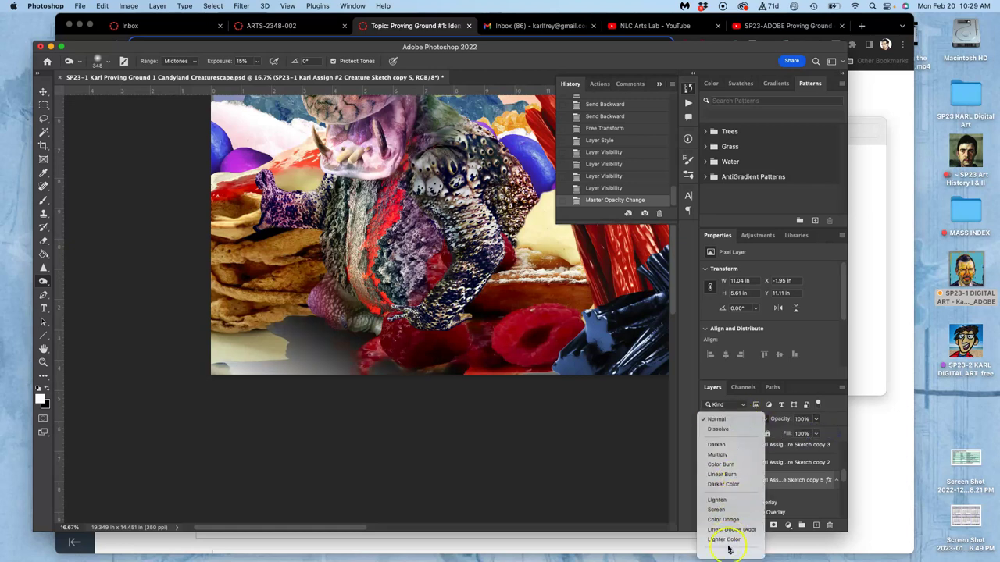
pyautogui.moveTo(728, 550)
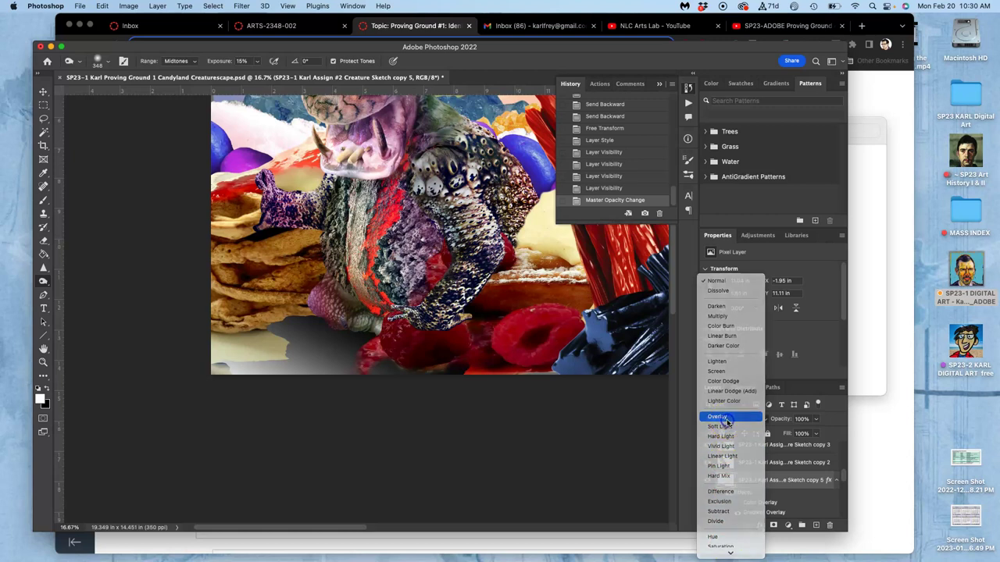
pyautogui.click(727, 419)
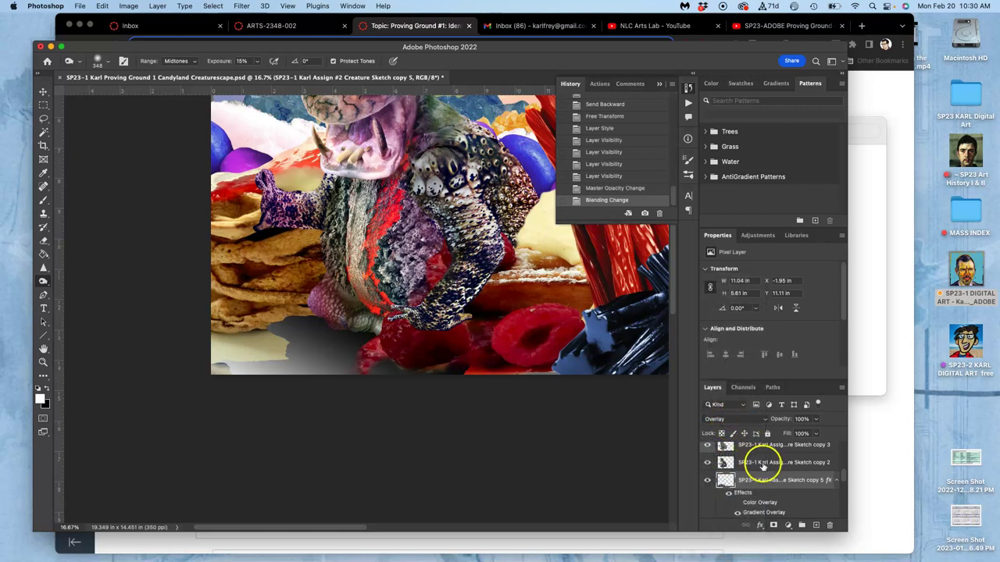
# Step: Bring up the layer commands for Creature Sketch copy 5
pyautogui.rightClick(757, 494)
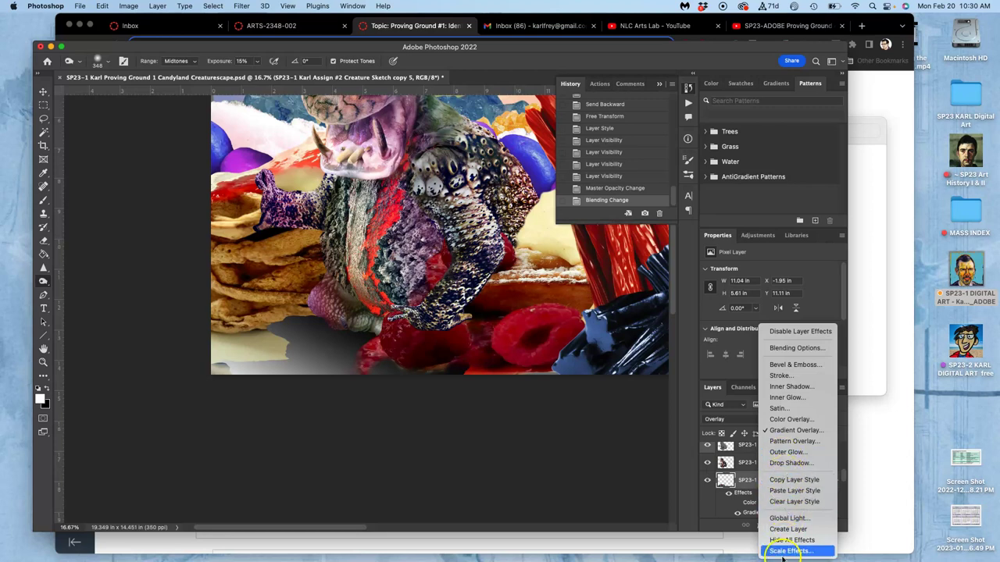
pyautogui.click(741, 477)
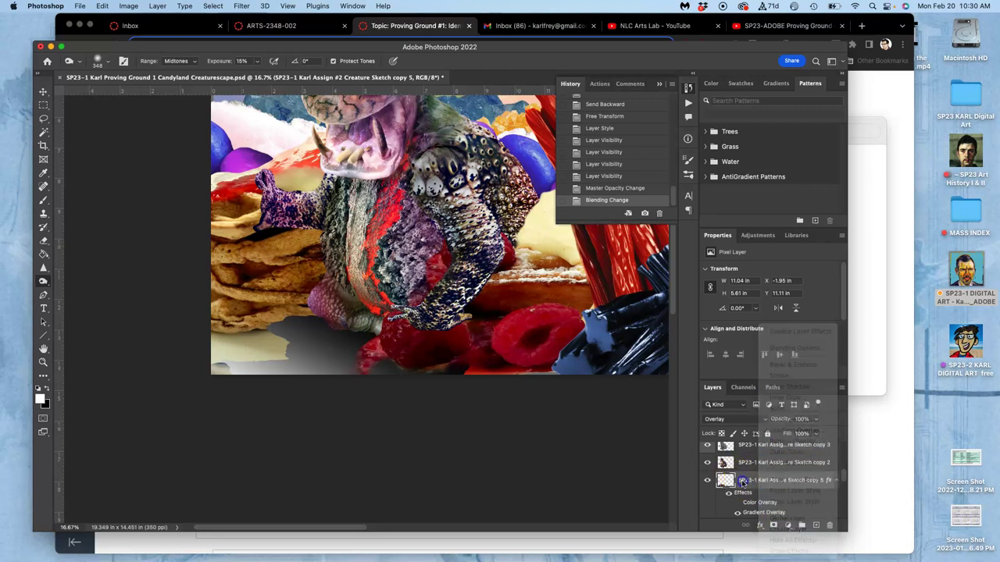
pyautogui.rightClick(765, 484)
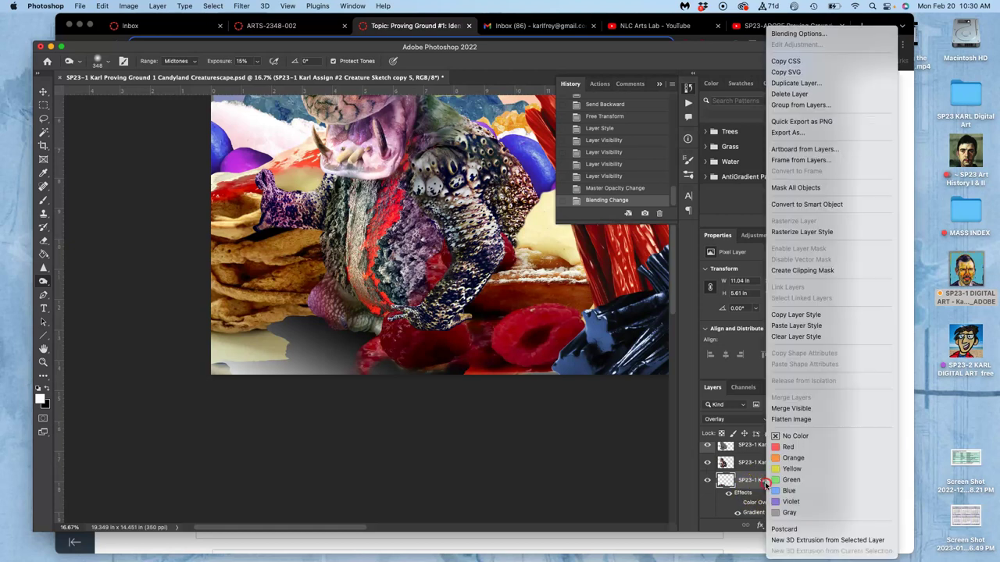